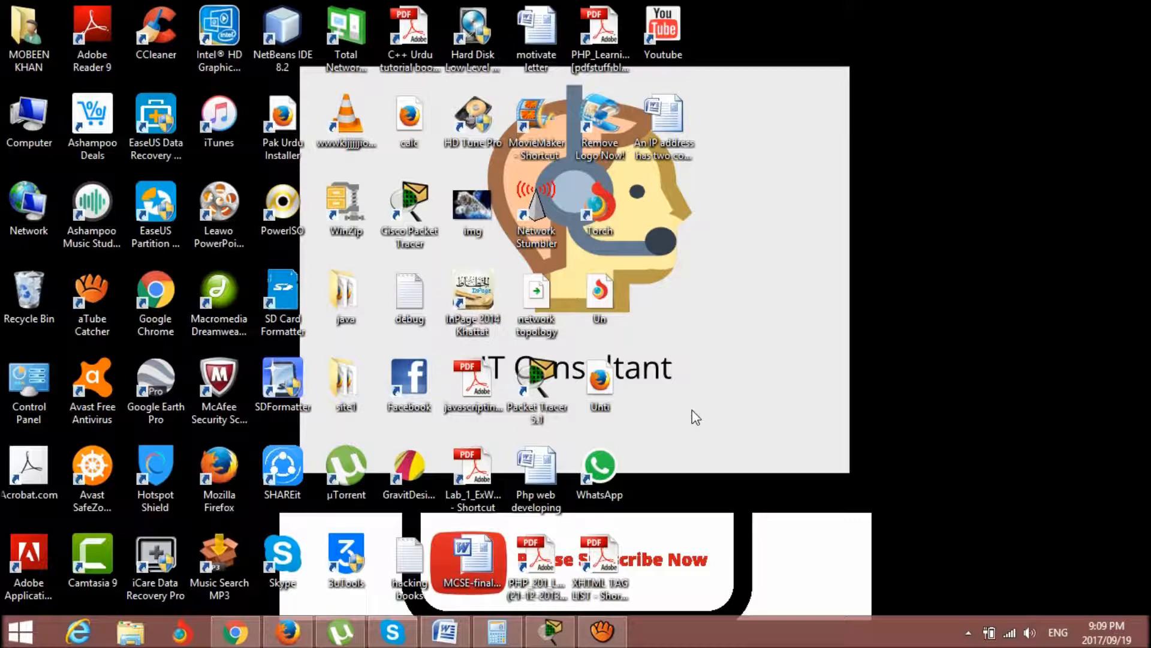
Switch to Cisco Packet Tracer and place a generic Hub-PT in the upper middle of the empty logical workspace
{"action": "left_click", "coordinate": [551, 633]}
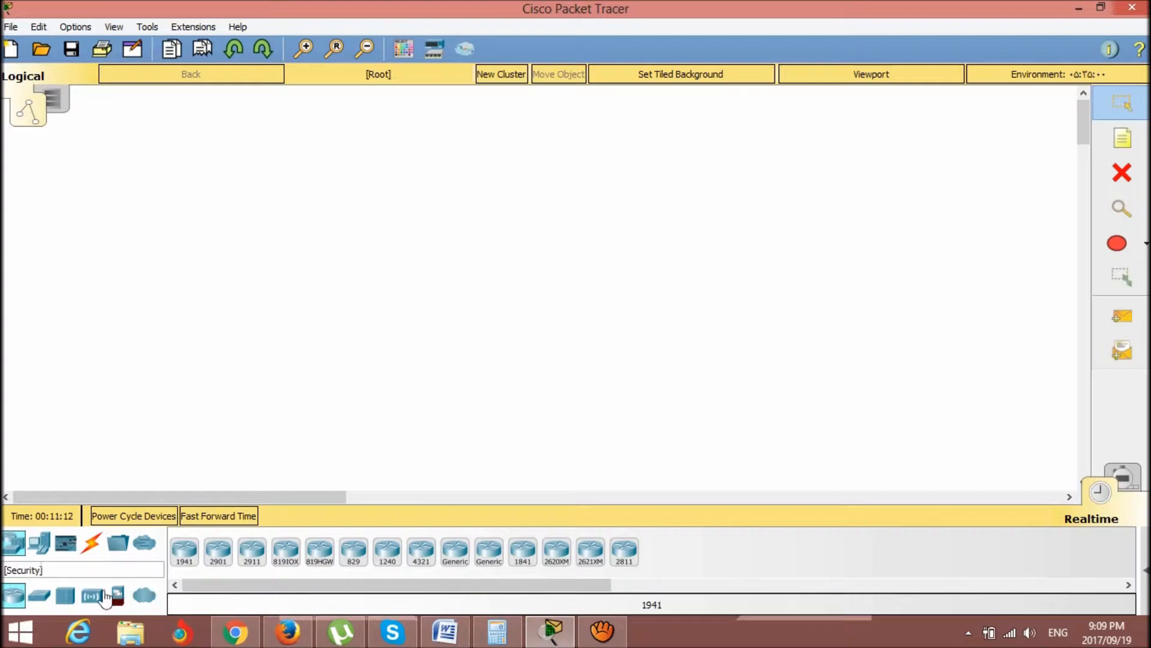
{"action": "left_click", "coordinate": [65, 595]}
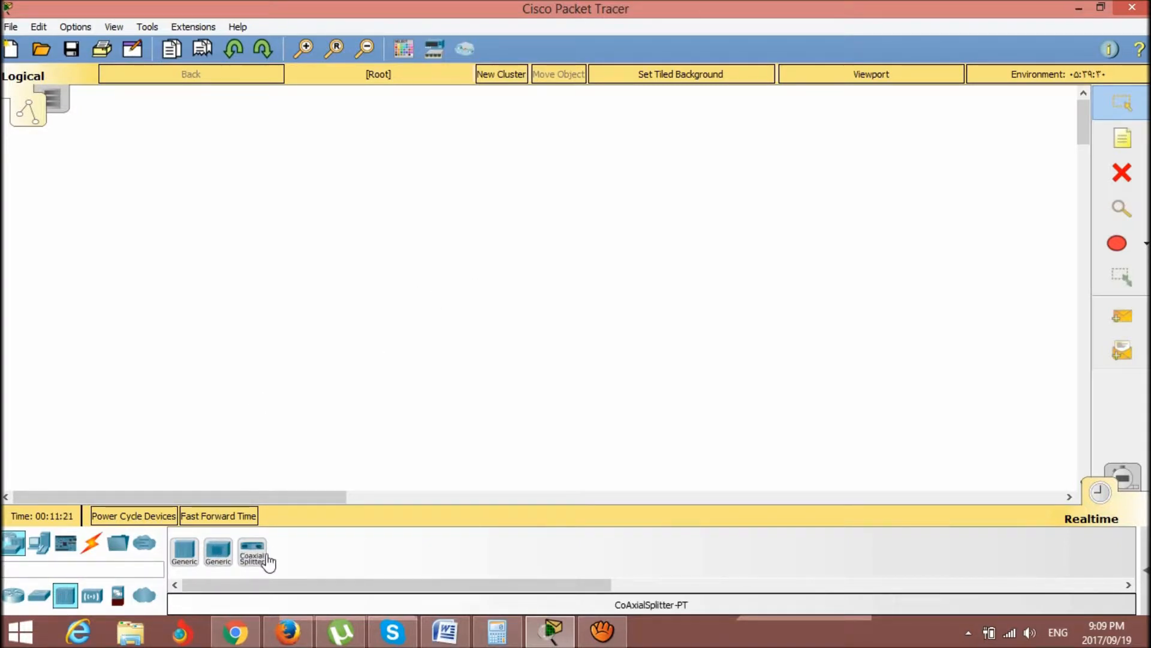
{"action": "left_click", "coordinate": [184, 550]}
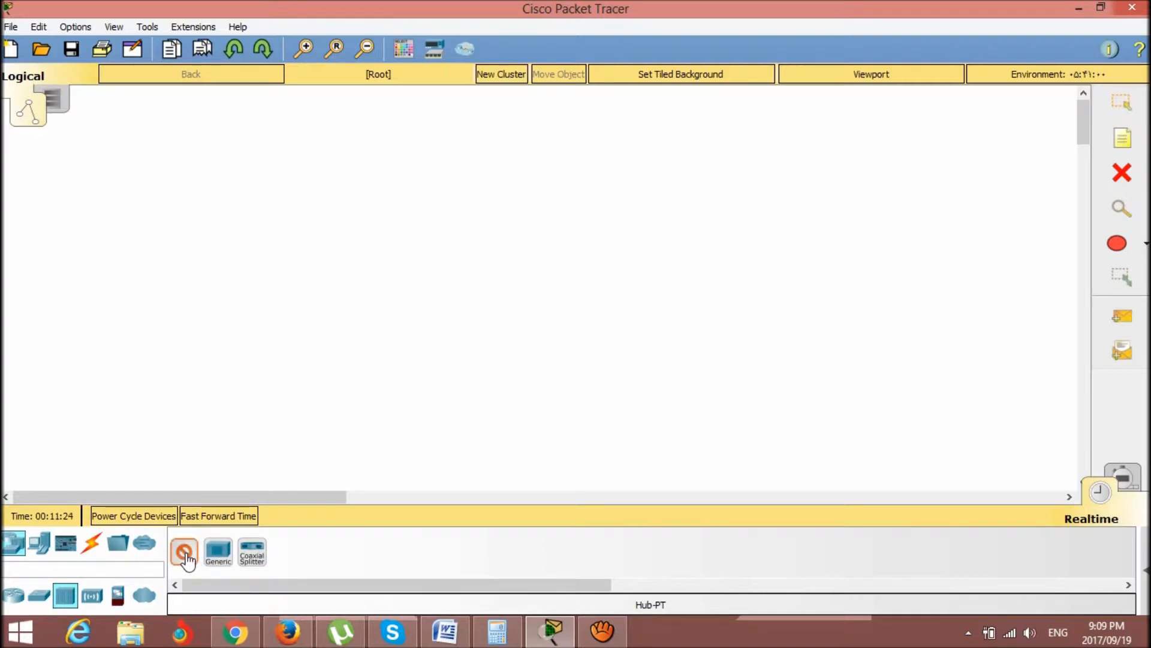
{"action": "left_click", "coordinate": [600, 207]}
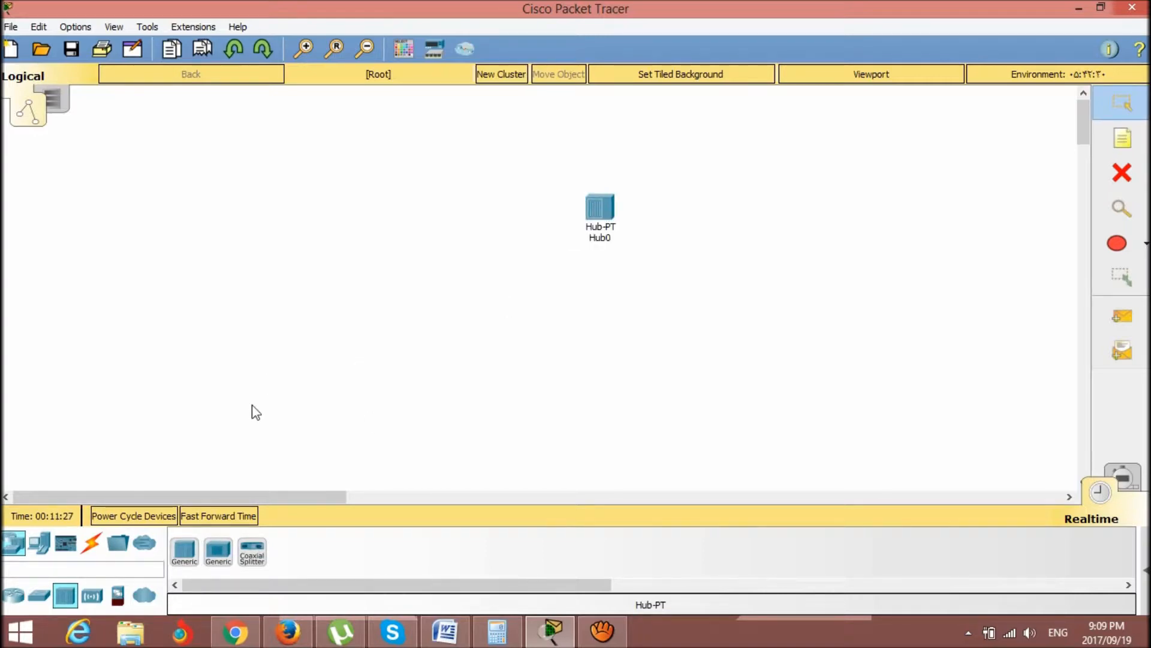
Place four generic PC end devices in an arc to the left of and below the hub
{"action": "left_click", "coordinate": [41, 545]}
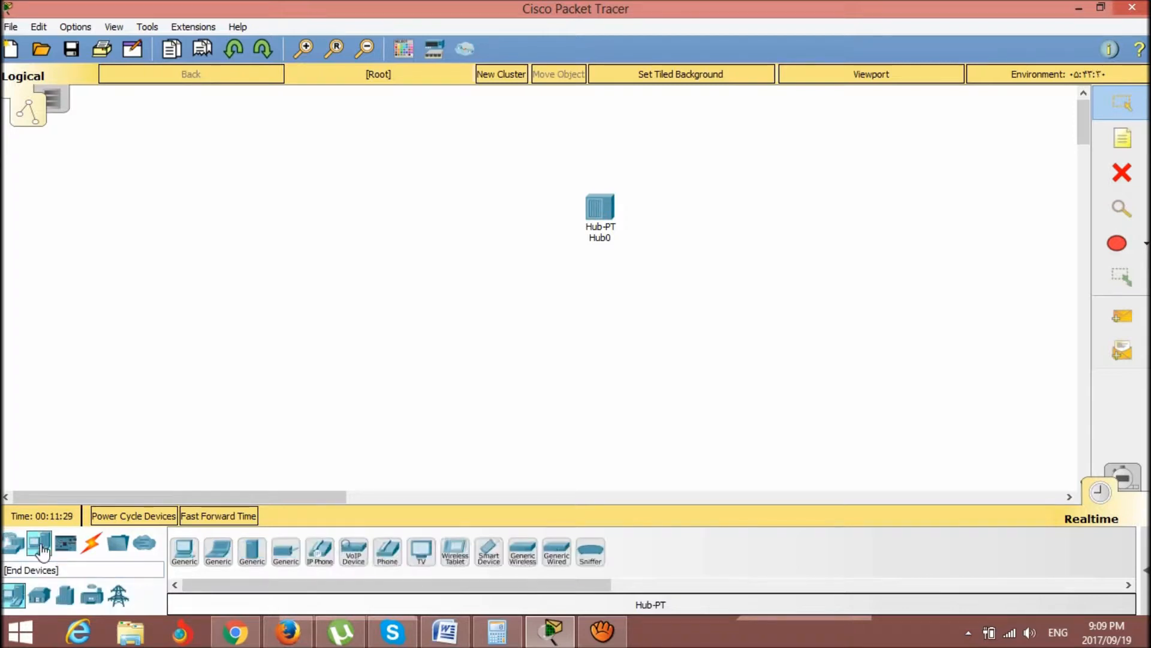
{"action": "left_click", "coordinate": [191, 560]}
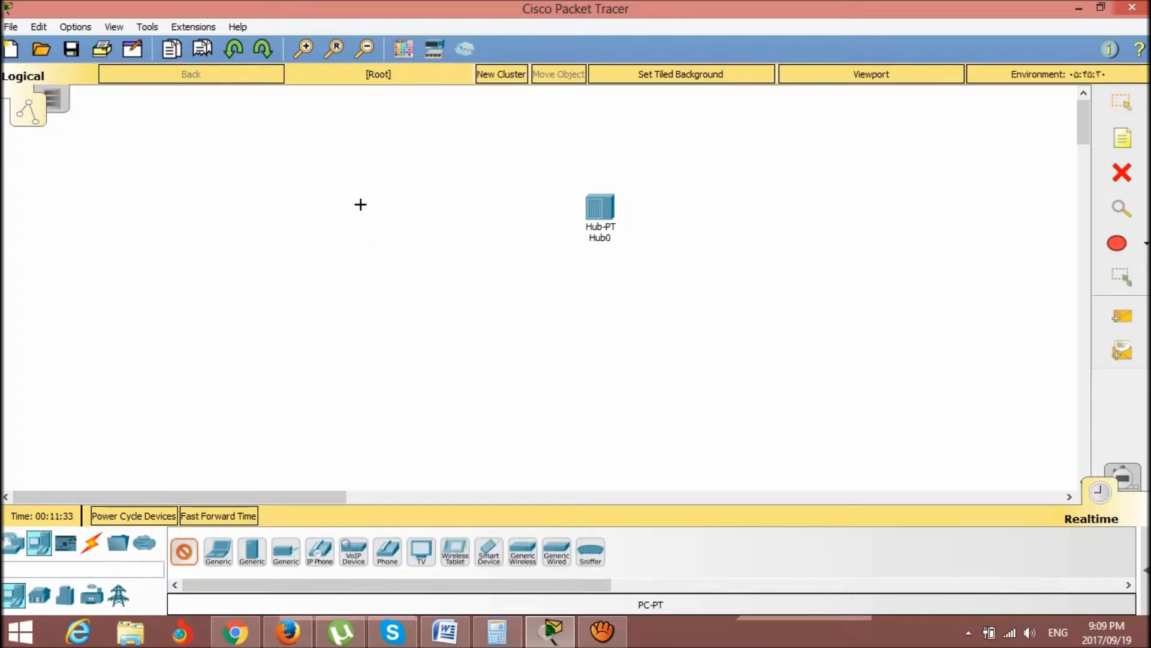
{"action": "left_click", "coordinate": [361, 203]}
{"action": "left_click", "coordinate": [186, 553]}
{"action": "left_click", "coordinate": [369, 287]}
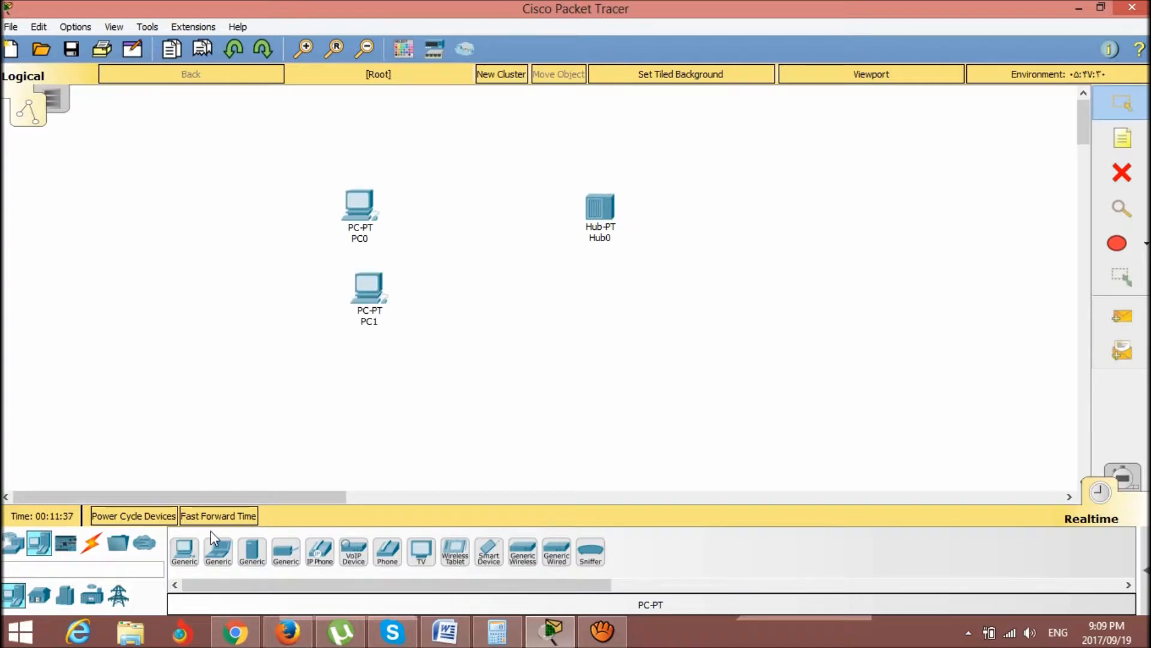
{"action": "left_click", "coordinate": [197, 554]}
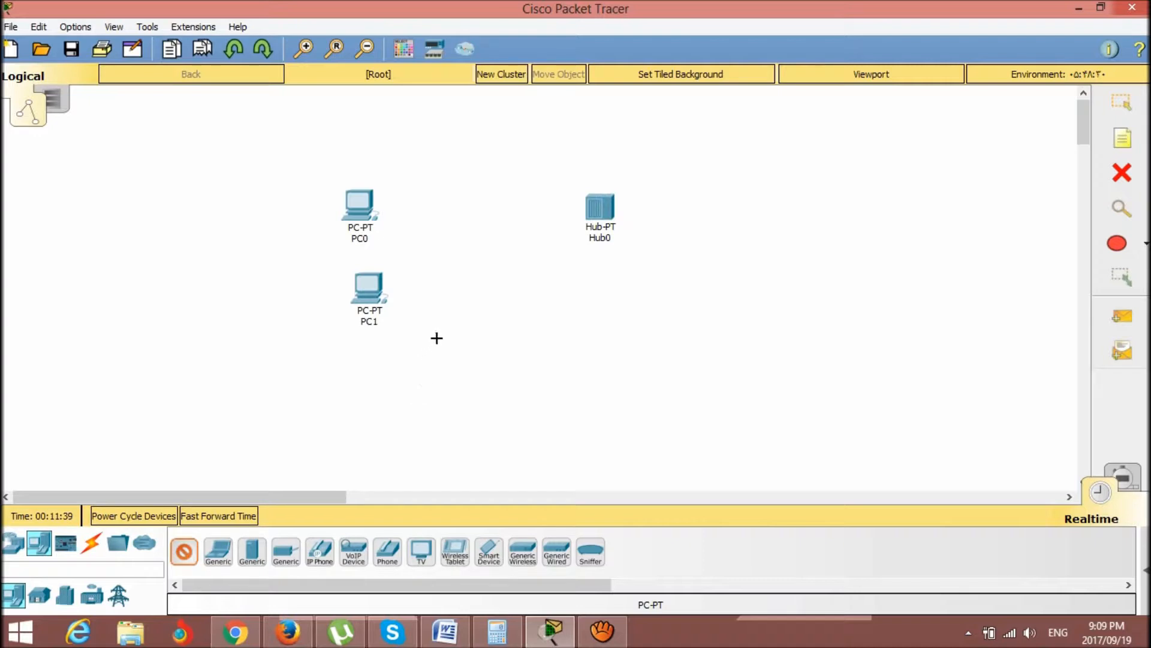
{"action": "left_click", "coordinate": [438, 337]}
{"action": "left_click", "coordinate": [184, 551]}
{"action": "left_click", "coordinate": [547, 352]}
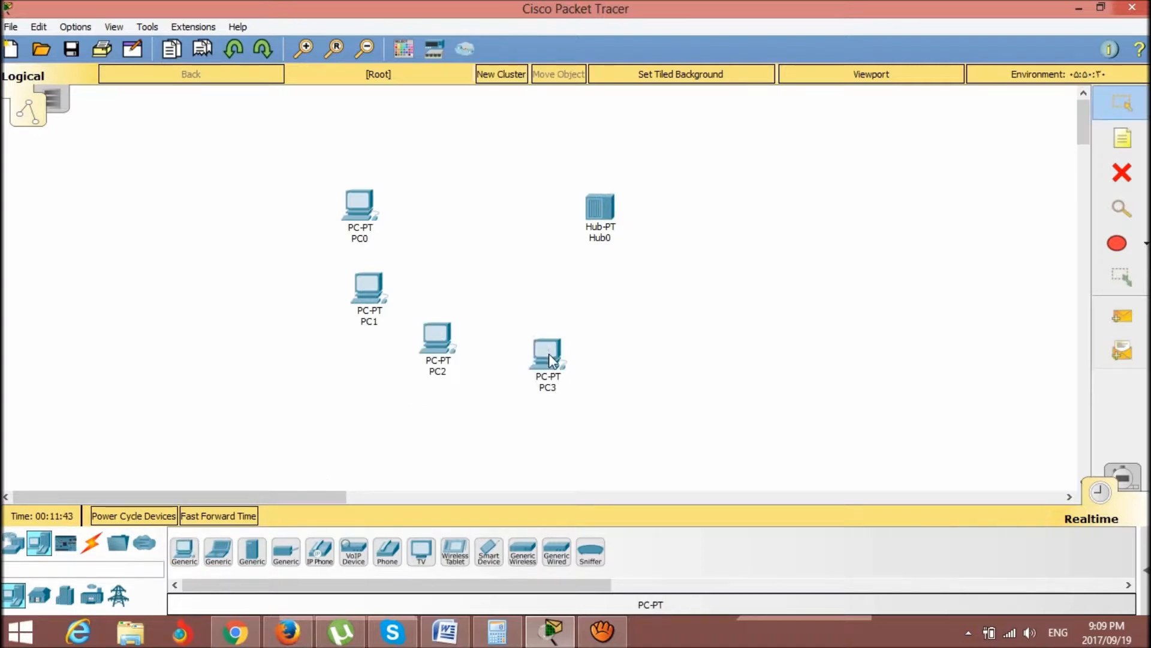
Connect the hub's FastEthernet0 port to PC0's FastEthernet0 port with a Copper Straight-Through cable
{"action": "left_click", "coordinate": [93, 545]}
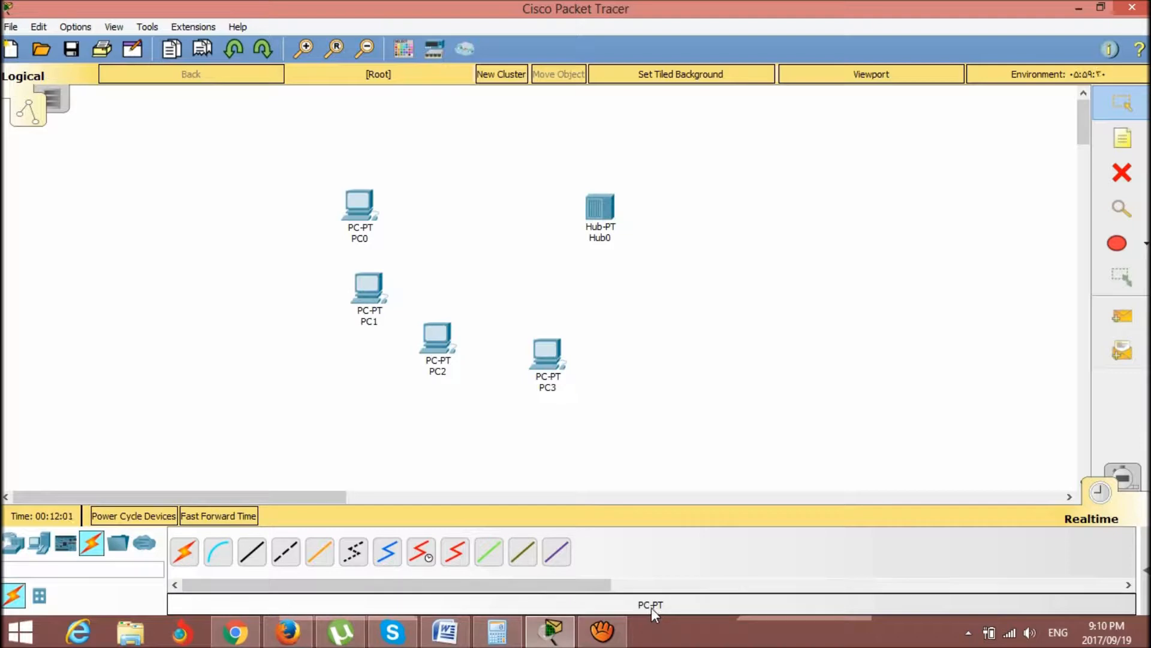
{"action": "left_click", "coordinate": [252, 560]}
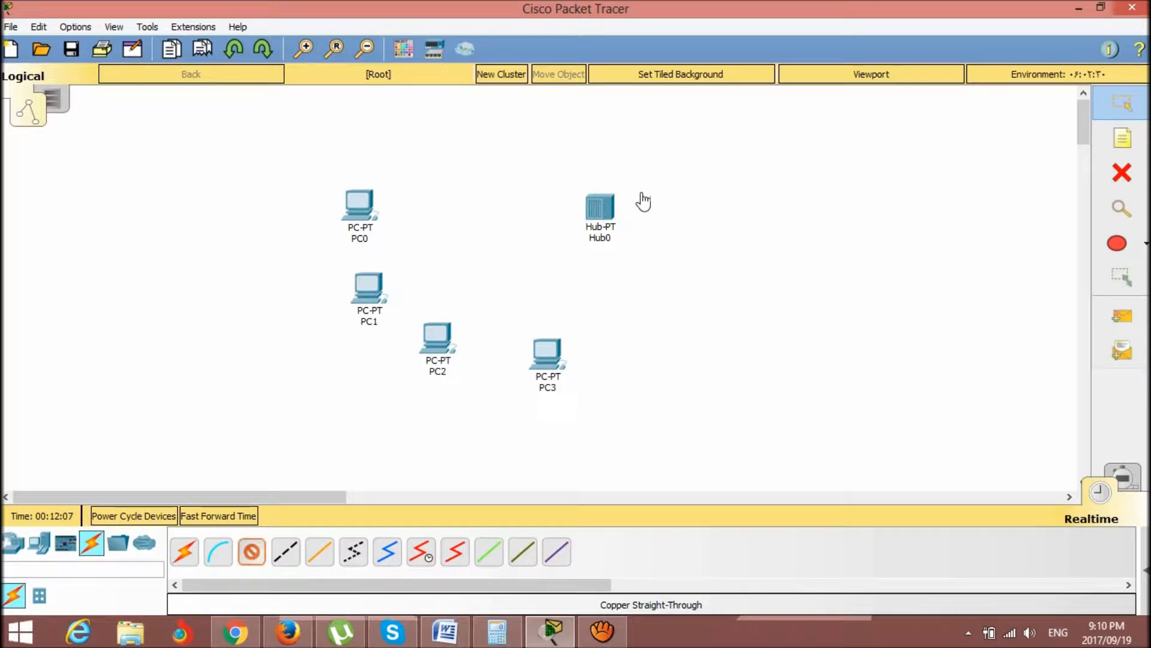
{"action": "left_click", "coordinate": [597, 210]}
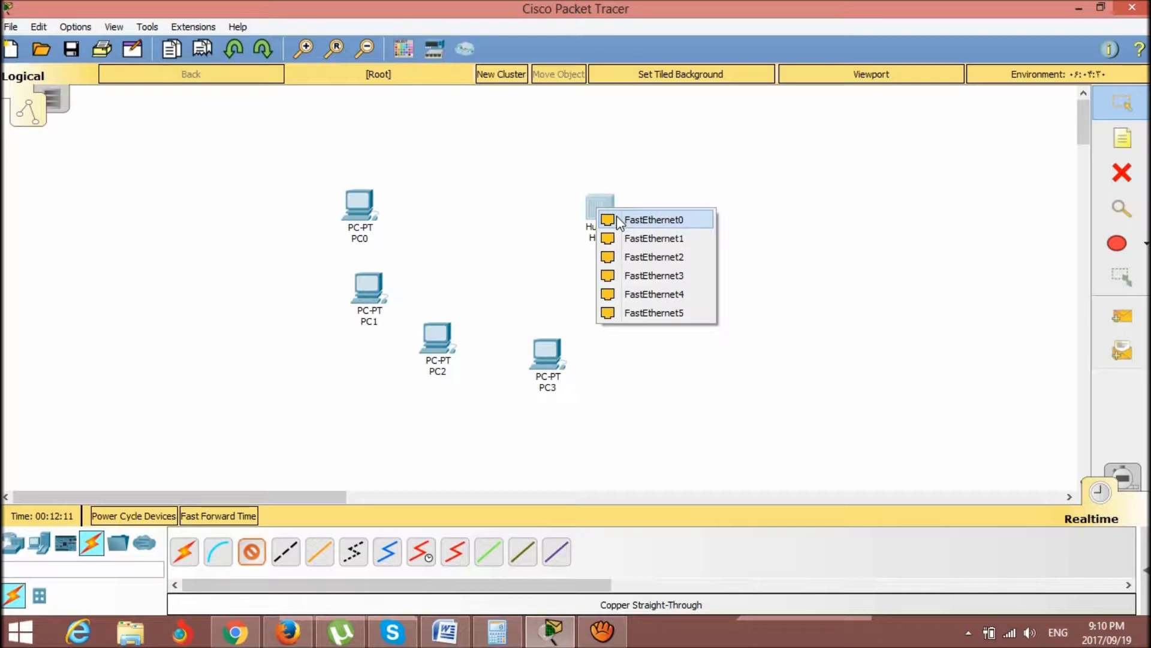
{"action": "left_click", "coordinate": [617, 219]}
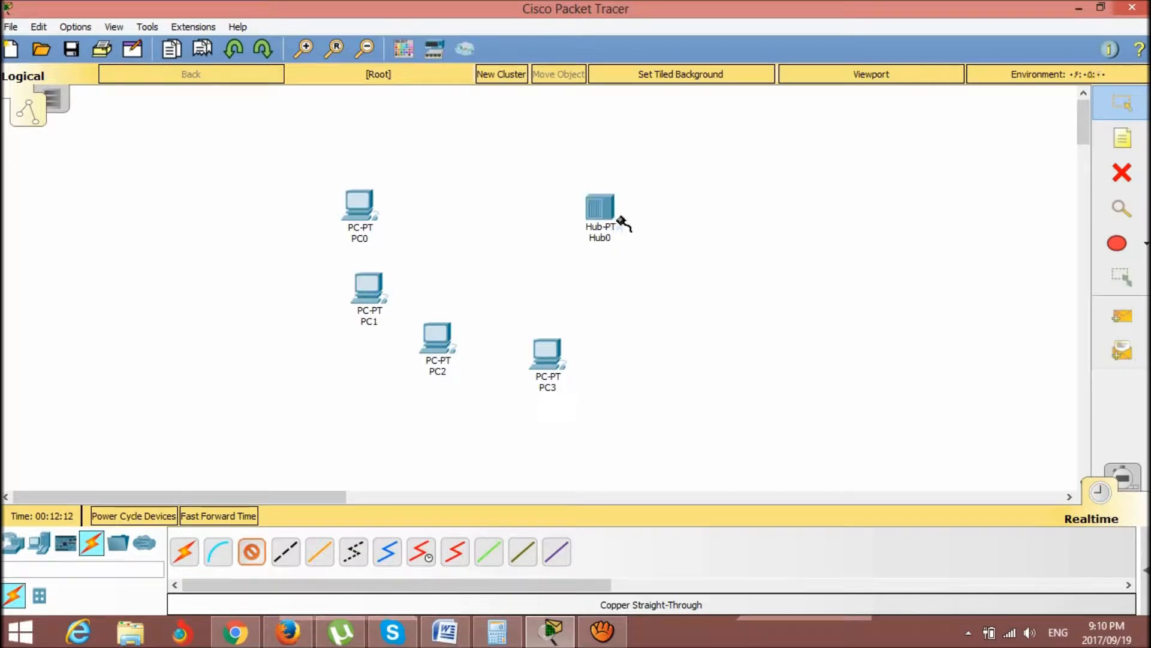
{"action": "left_click", "coordinate": [364, 208]}
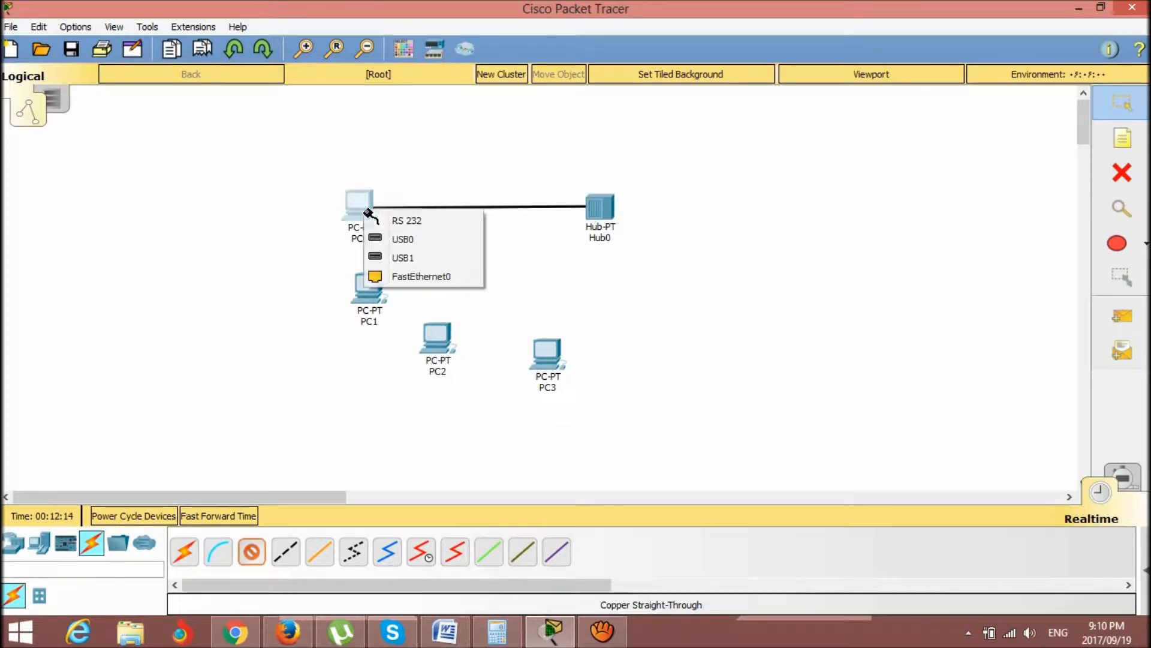
{"action": "left_click", "coordinate": [416, 275]}
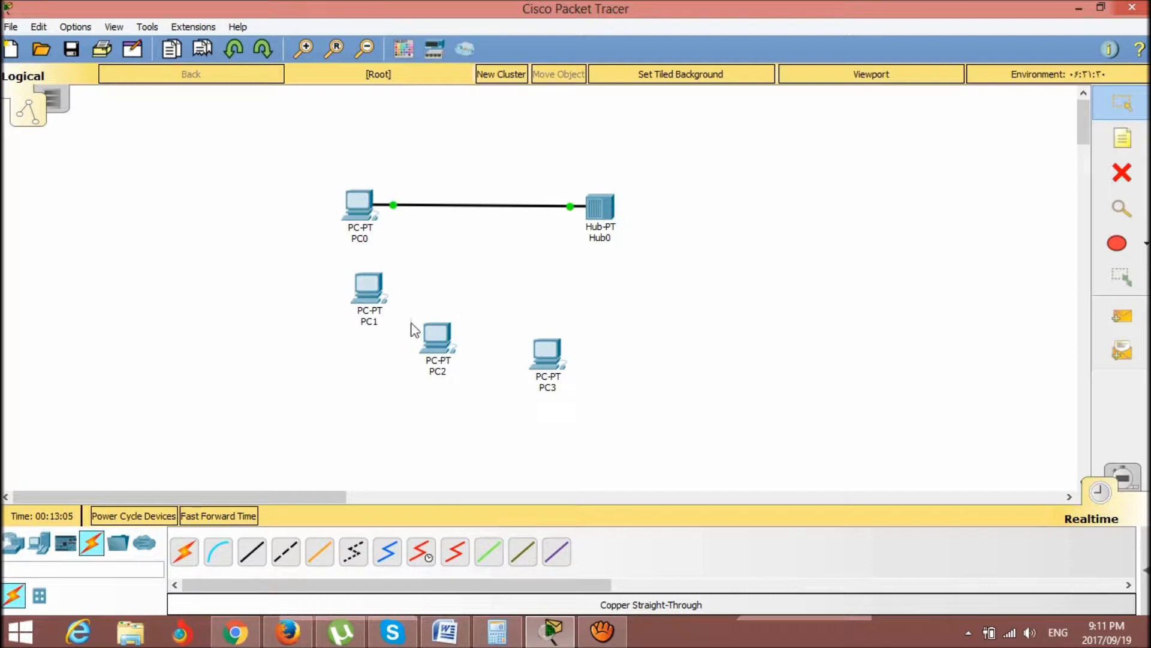
Connect the hub's FastEthernet1 port to PC1's FastEthernet0 port with a Copper Straight-Through cable
{"action": "left_click", "coordinate": [251, 551]}
{"action": "left_click", "coordinate": [598, 211]}
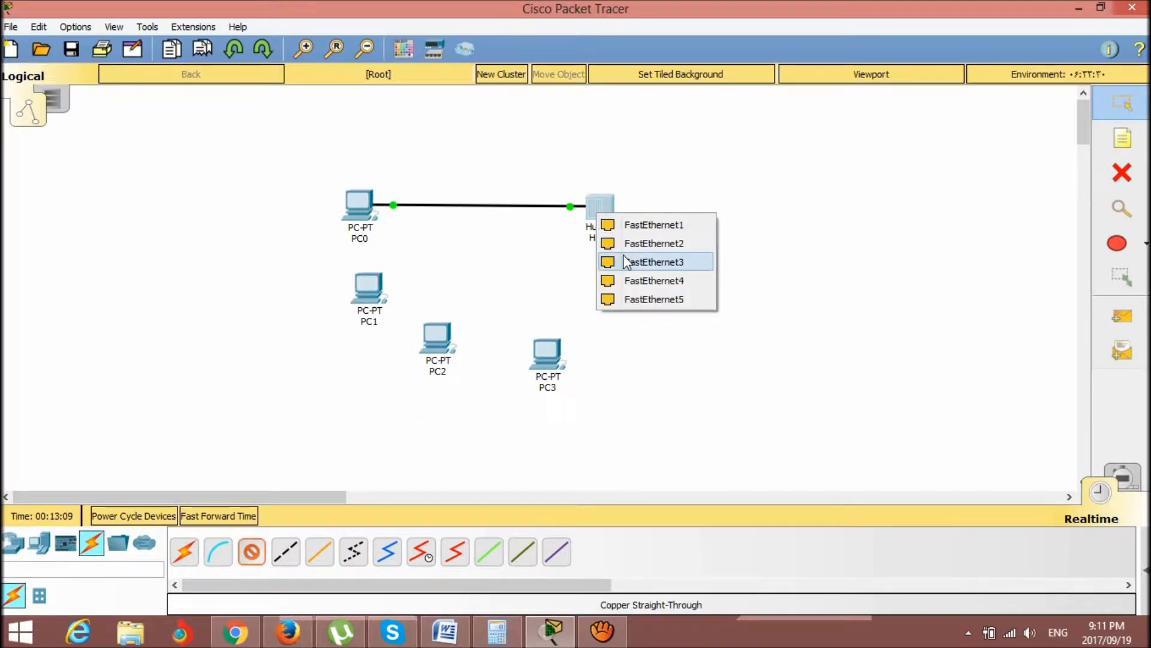
{"action": "left_click", "coordinate": [618, 223]}
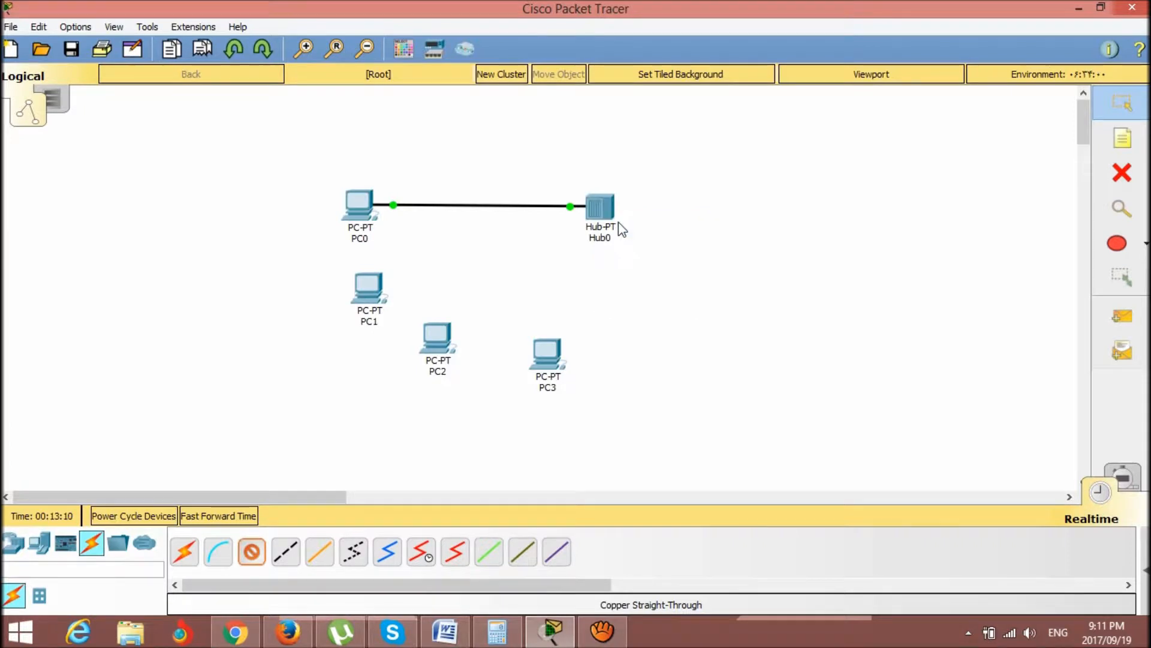
{"action": "left_click", "coordinate": [376, 295]}
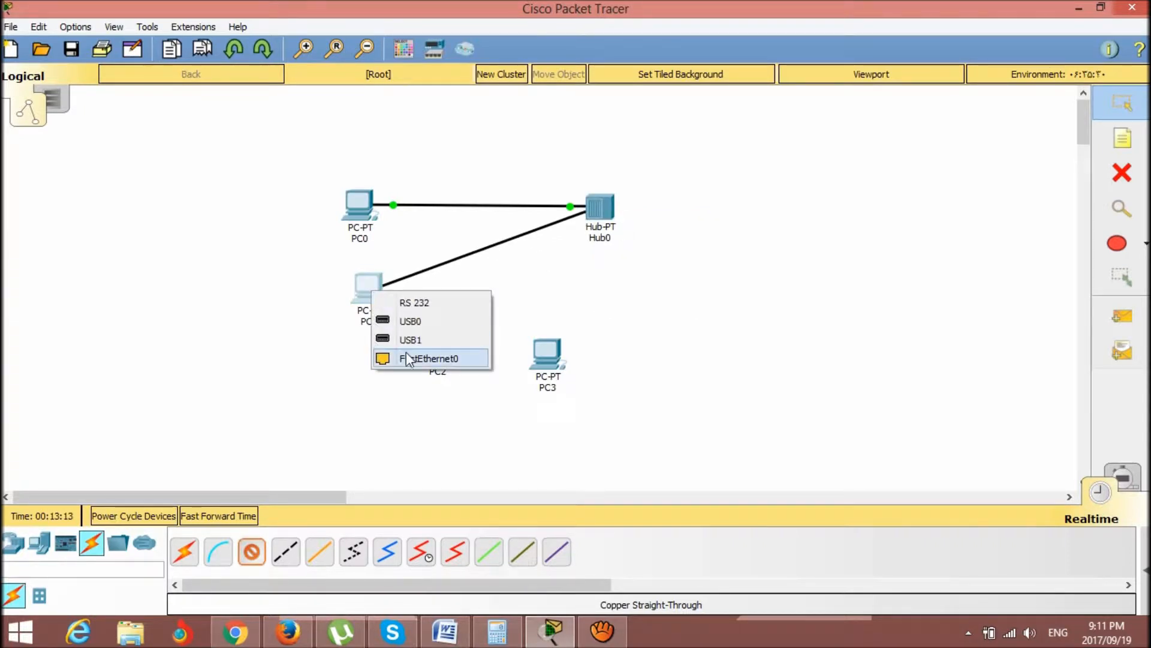
{"action": "left_click", "coordinate": [408, 359]}
Connect the hub's FastEthernet2 port to PC2's FastEthernet0 port with a Copper Straight-Through cable
{"action": "left_click", "coordinate": [251, 553]}
{"action": "left_click", "coordinate": [598, 211]}
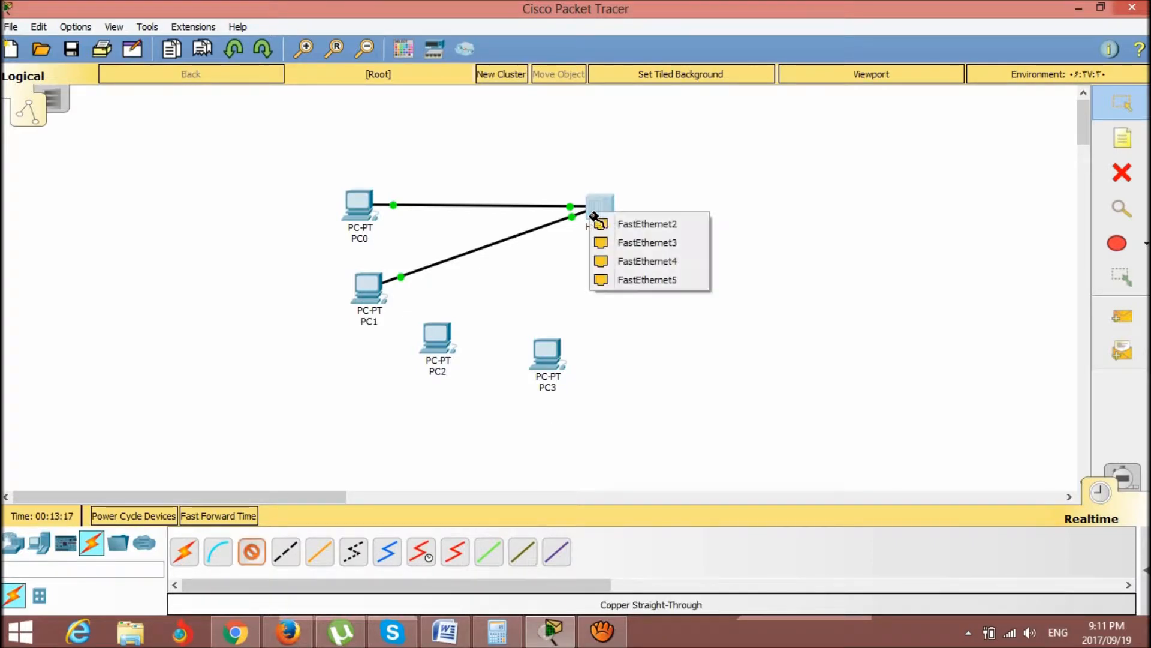
{"action": "left_click", "coordinate": [602, 227]}
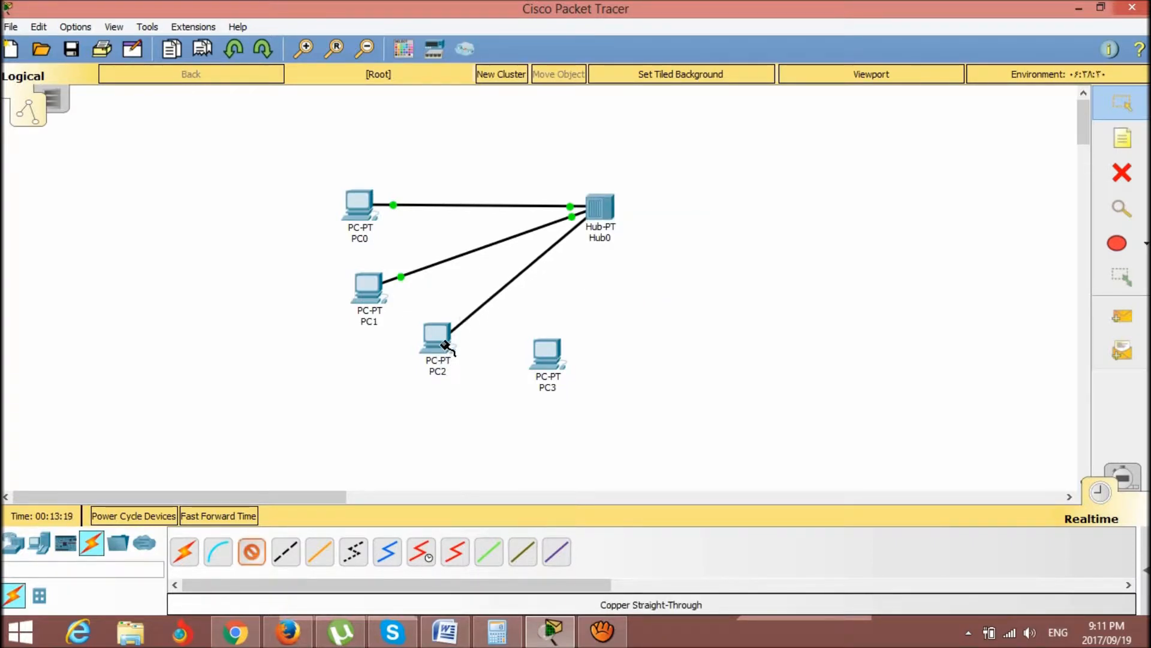
{"action": "left_click", "coordinate": [446, 343]}
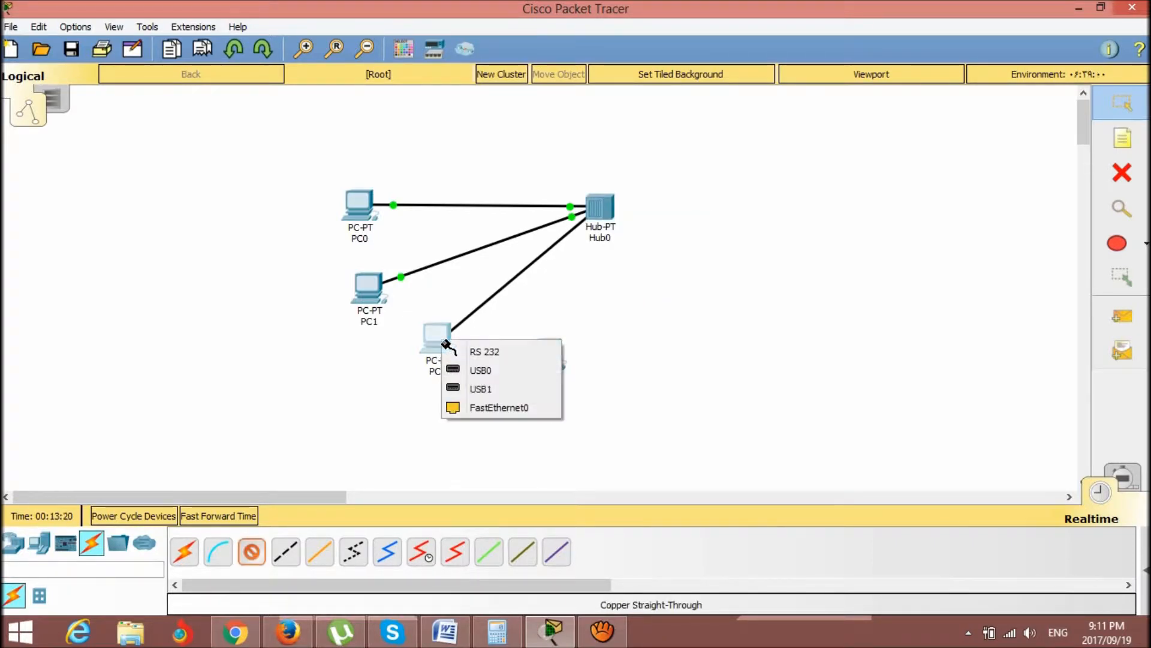
{"action": "left_click", "coordinate": [480, 404]}
Connect a free FastEthernet port of the hub to PC3's FastEthernet0 port with a Copper Straight-Through cable
{"action": "left_click", "coordinate": [252, 550]}
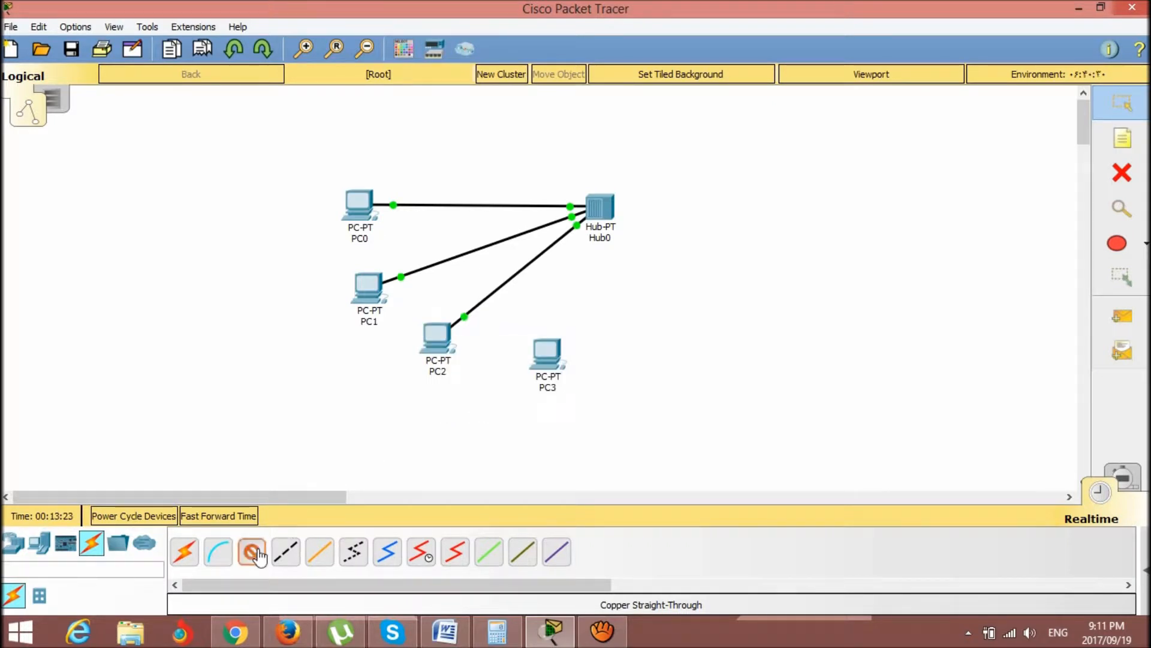
{"action": "left_click", "coordinate": [609, 209]}
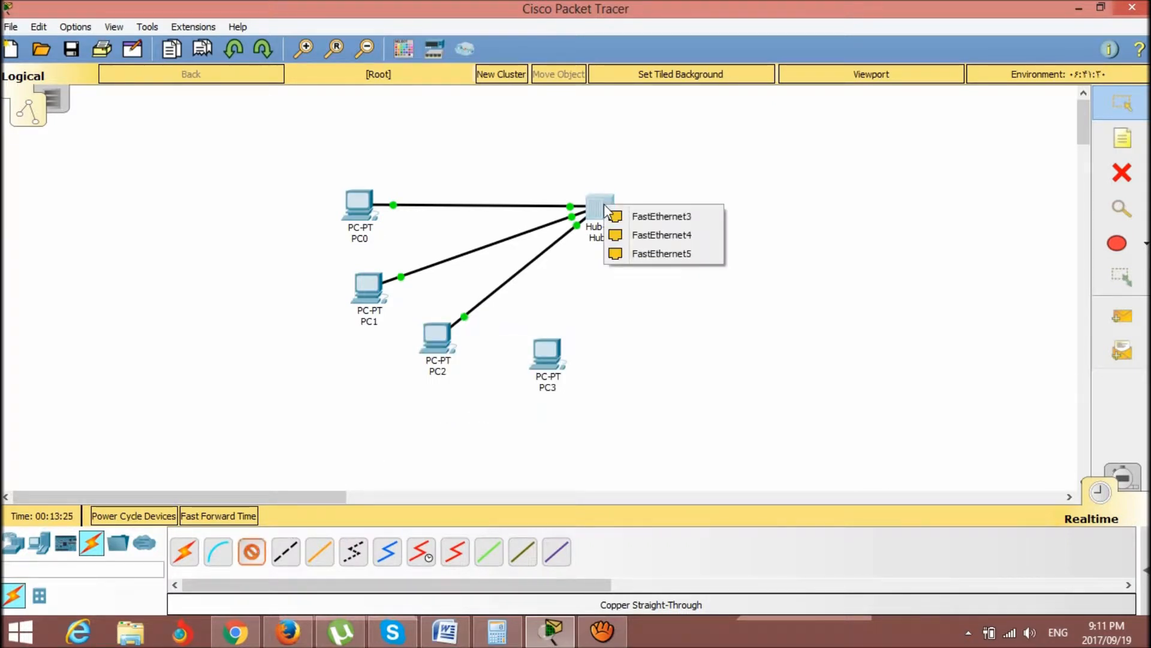
{"action": "key", "text": "Escape"}
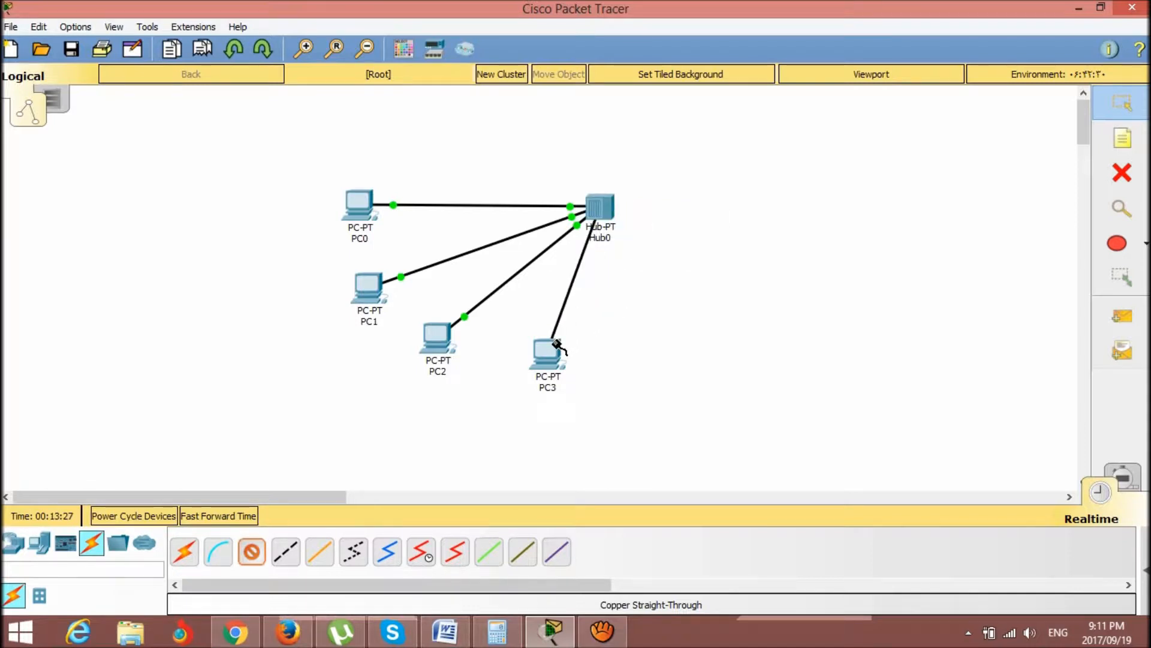
{"action": "left_click", "coordinate": [554, 341]}
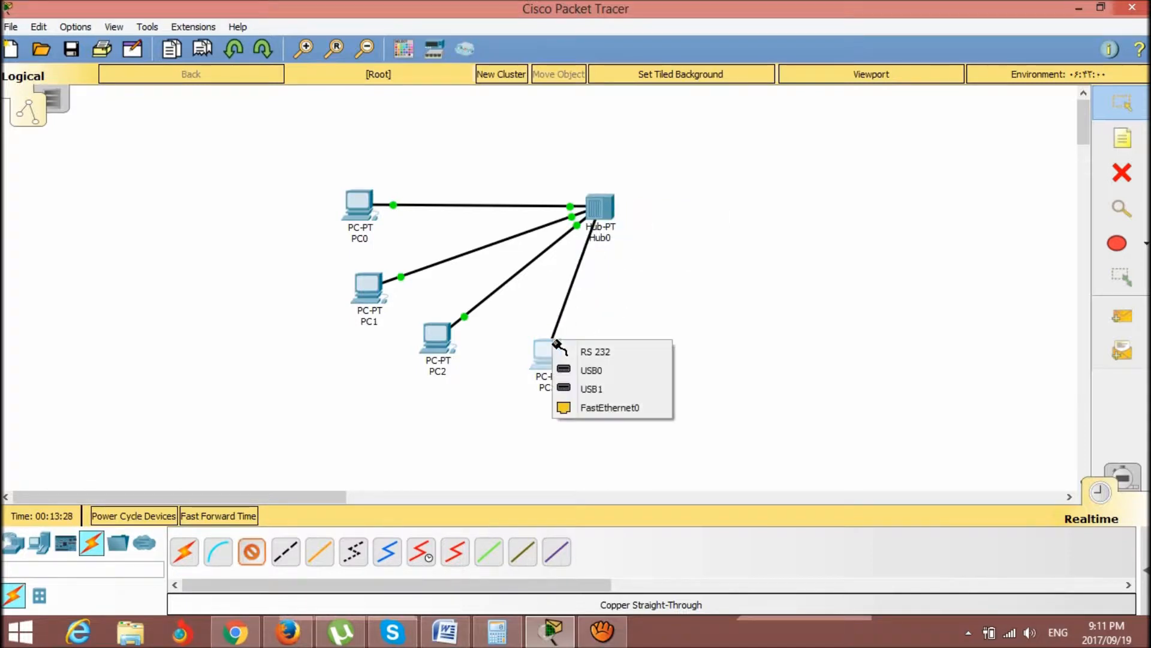
{"action": "left_click", "coordinate": [613, 408]}
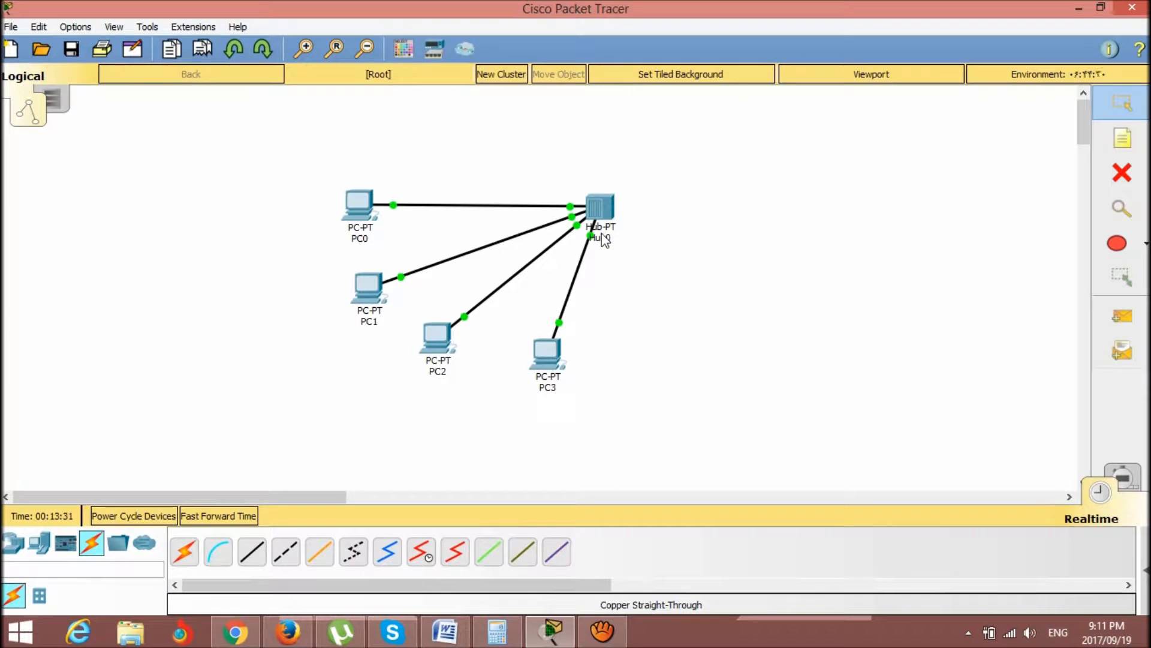
Set PC3's static IP address to 10.0.0.1 and fill in the default subnet mask 255.0.0.0
{"action": "mouse_move", "coordinate": [605, 238]}
{"action": "mouse_move", "coordinate": [342, 235]}
{"action": "left_click", "coordinate": [551, 359]}
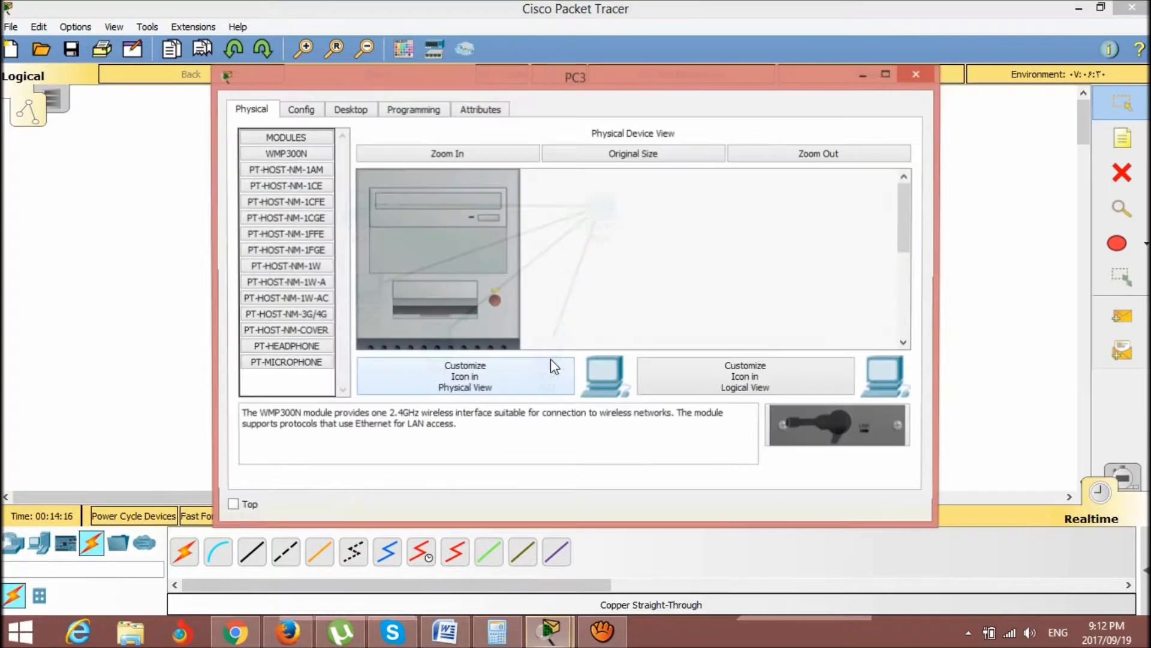
{"action": "left_click", "coordinate": [355, 112]}
{"action": "left_click", "coordinate": [340, 199]}
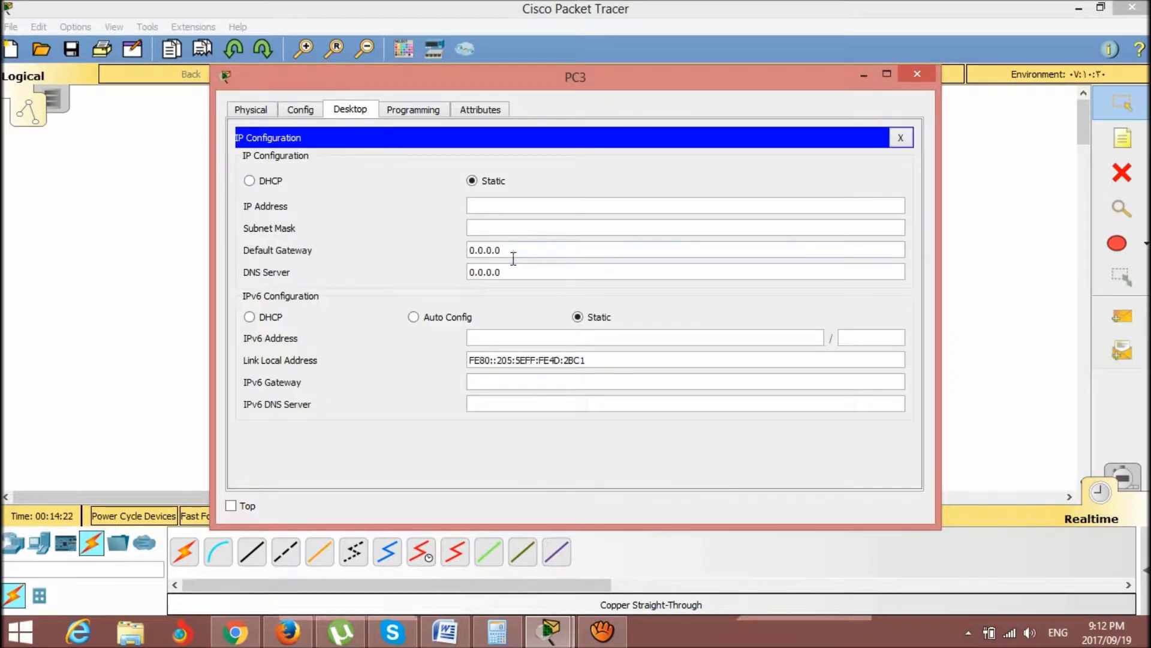
{"action": "left_click", "coordinate": [500, 208]}
{"action": "type", "text": "10.0.0.1"}
{"action": "key", "text": "Tab"}
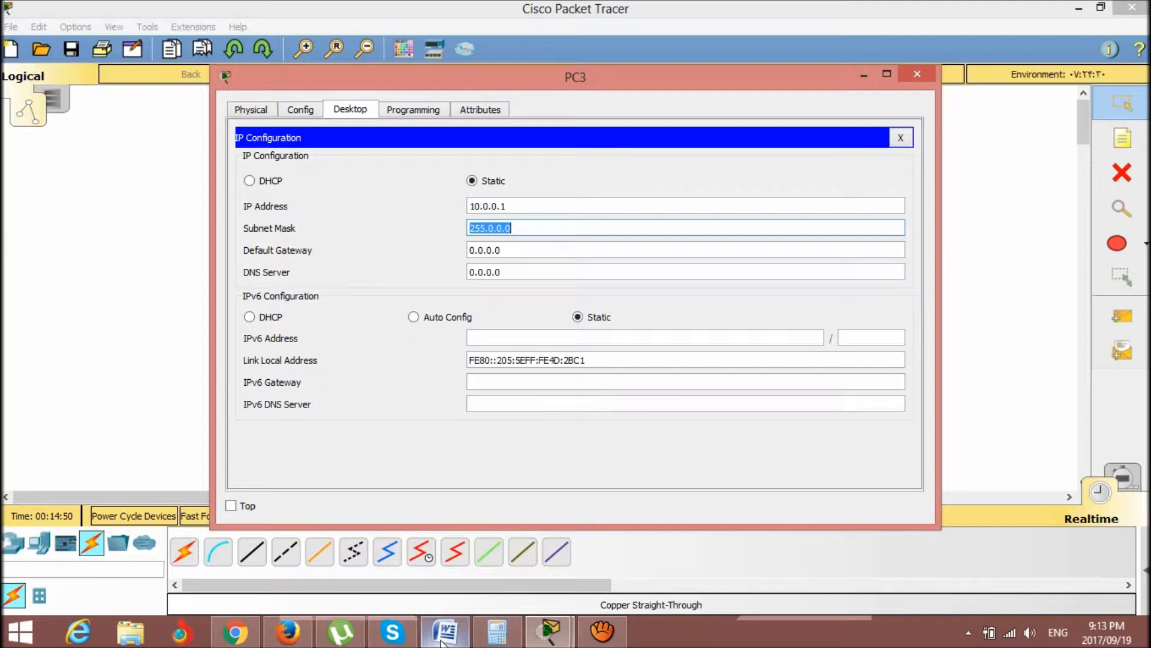
Switch to the Word document about IP address components and read its subnet mask explanation, IPv4 diagram and netmask table
{"action": "mouse_move", "coordinate": [442, 640]}
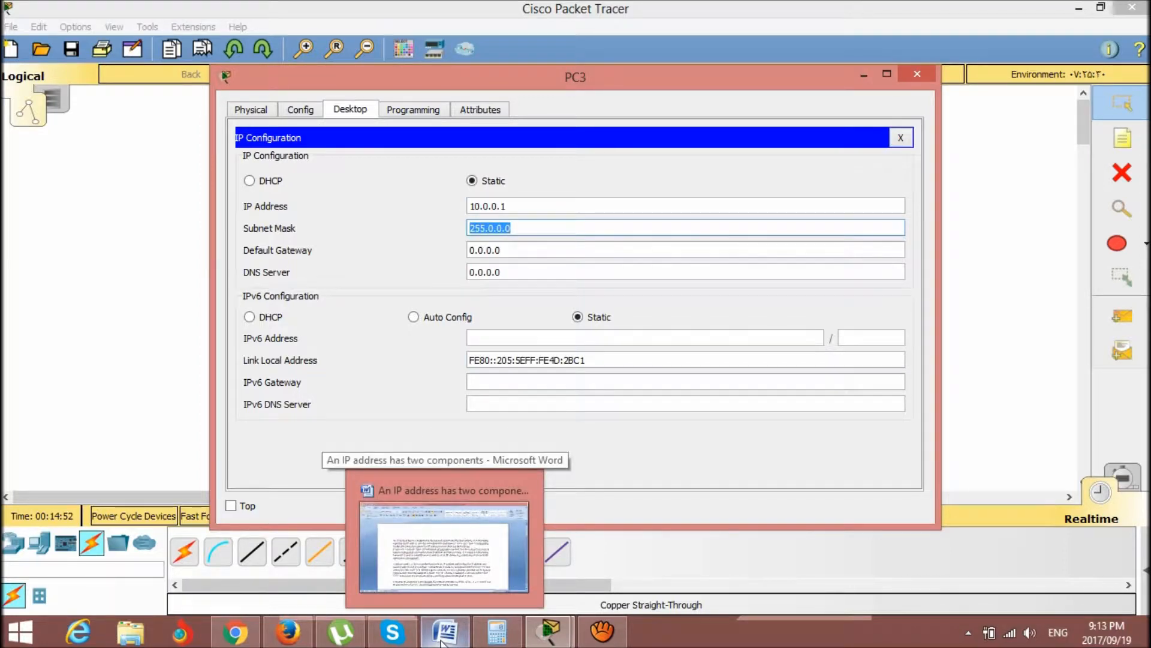
{"action": "left_click", "coordinate": [442, 635]}
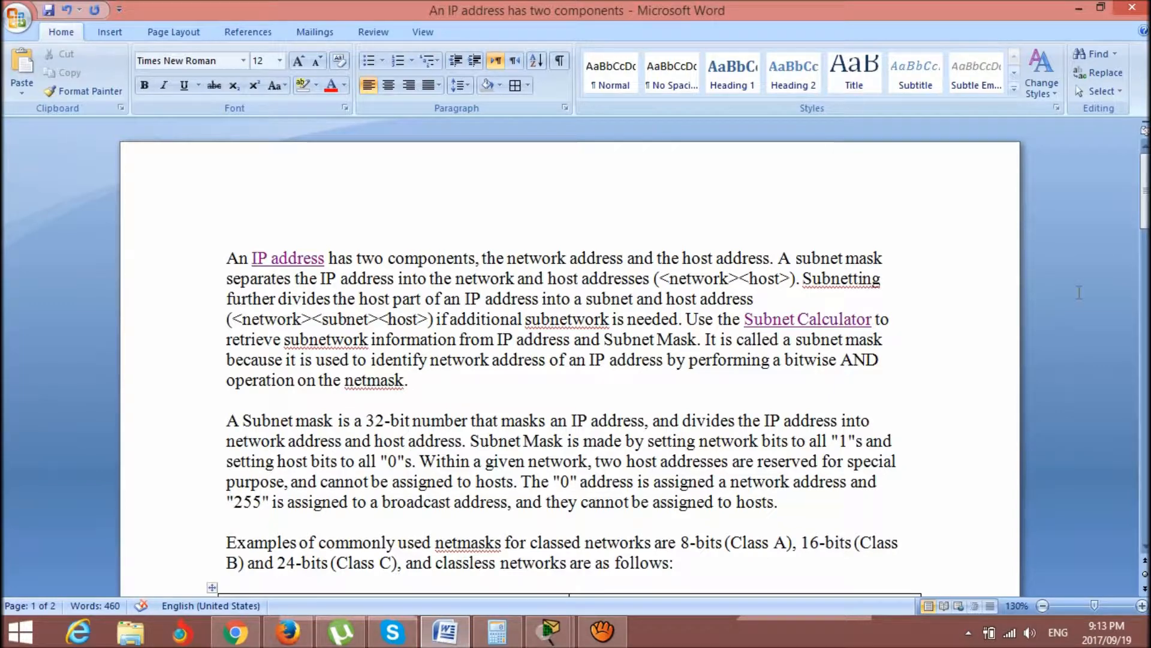
{"action": "left_click_drag", "start_coordinate": [1144, 211], "coordinate": [1144, 227]}
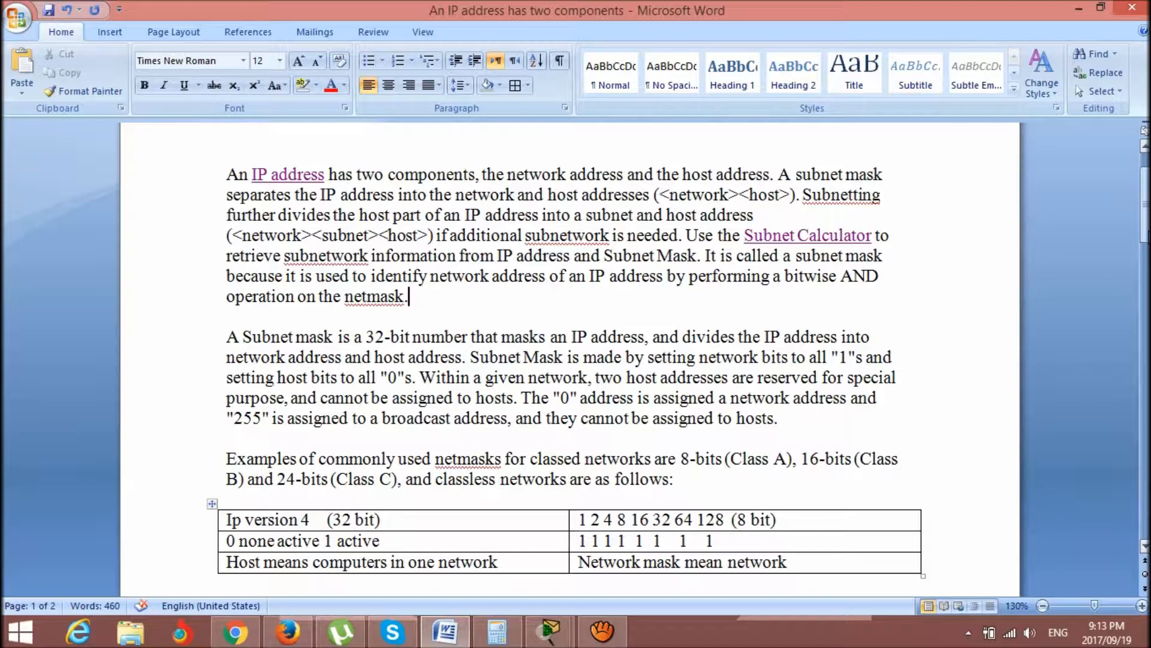
{"action": "left_click_drag", "start_coordinate": [1145, 234], "coordinate": [1147, 286]}
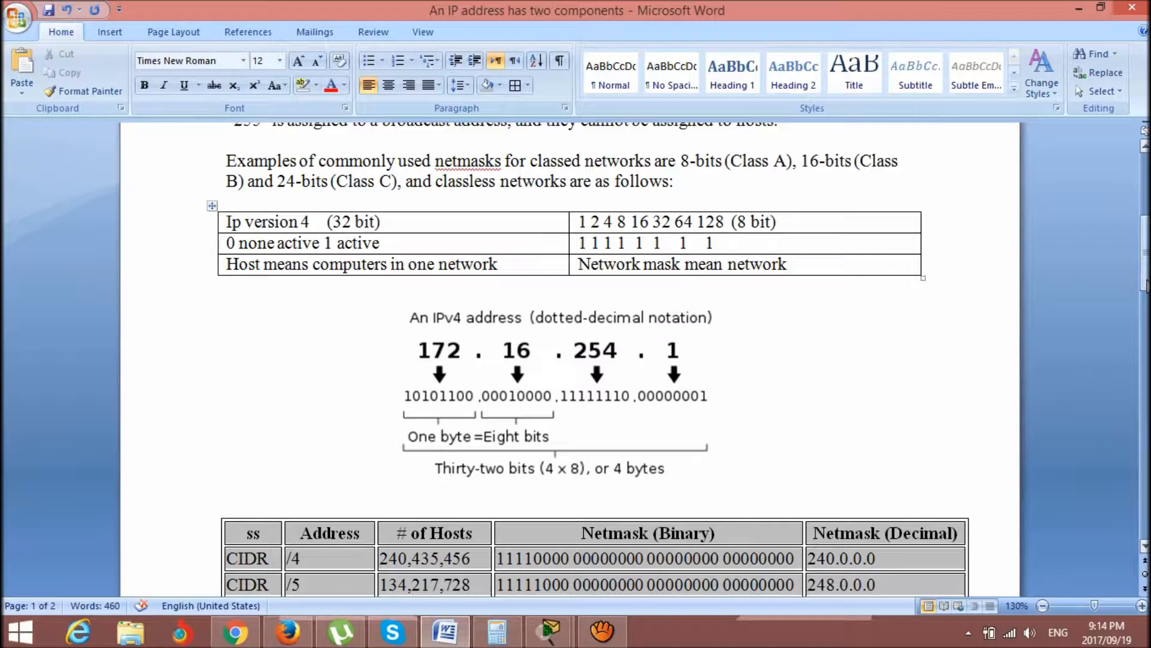
{"action": "left_click_drag", "start_coordinate": [1145, 286], "coordinate": [1145, 290]}
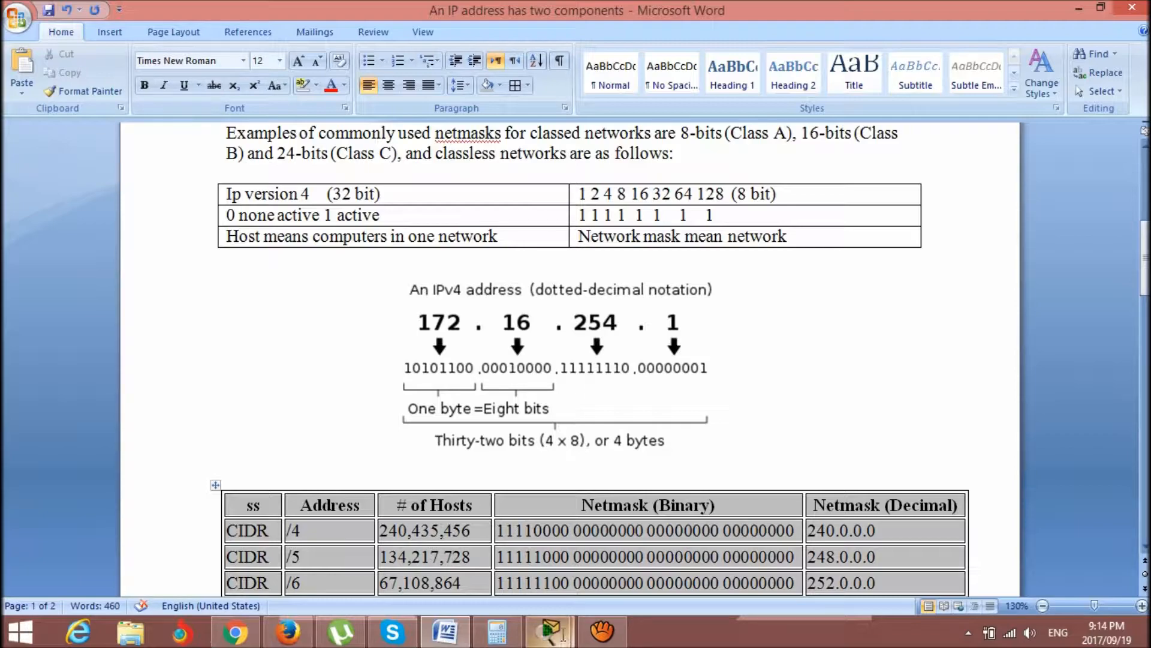
{"action": "mouse_move", "coordinate": [550, 631]}
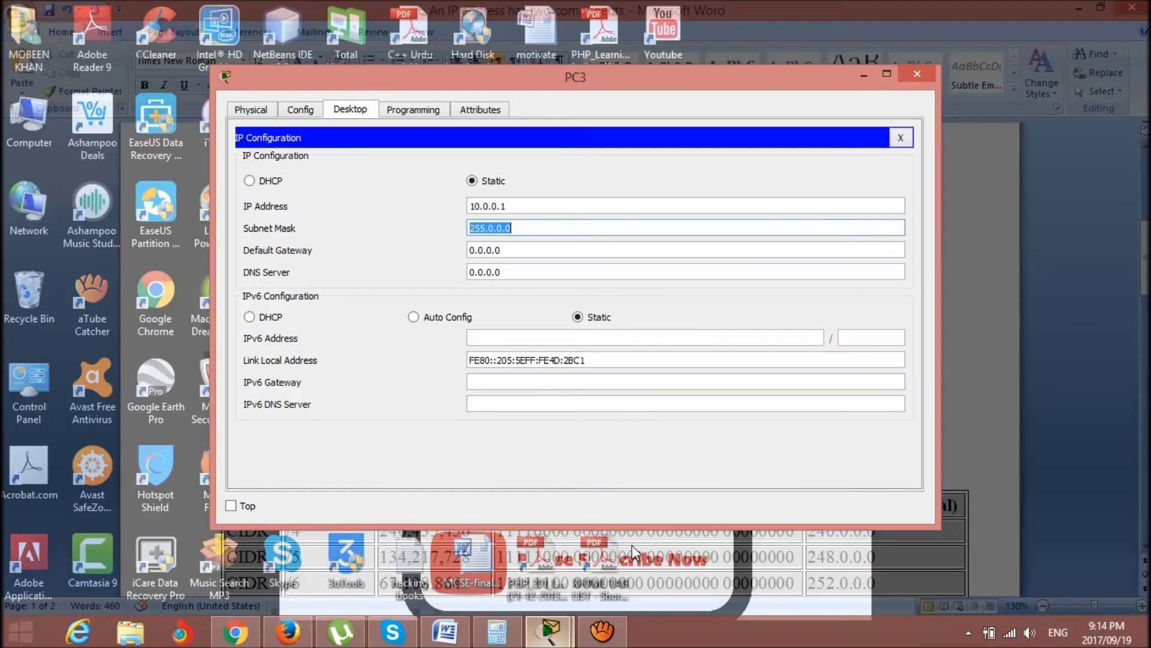
Review PC3's IP address, return to the Word document and examine its CIDR netmask table through the /30 row
{"action": "left_click", "coordinate": [632, 545]}
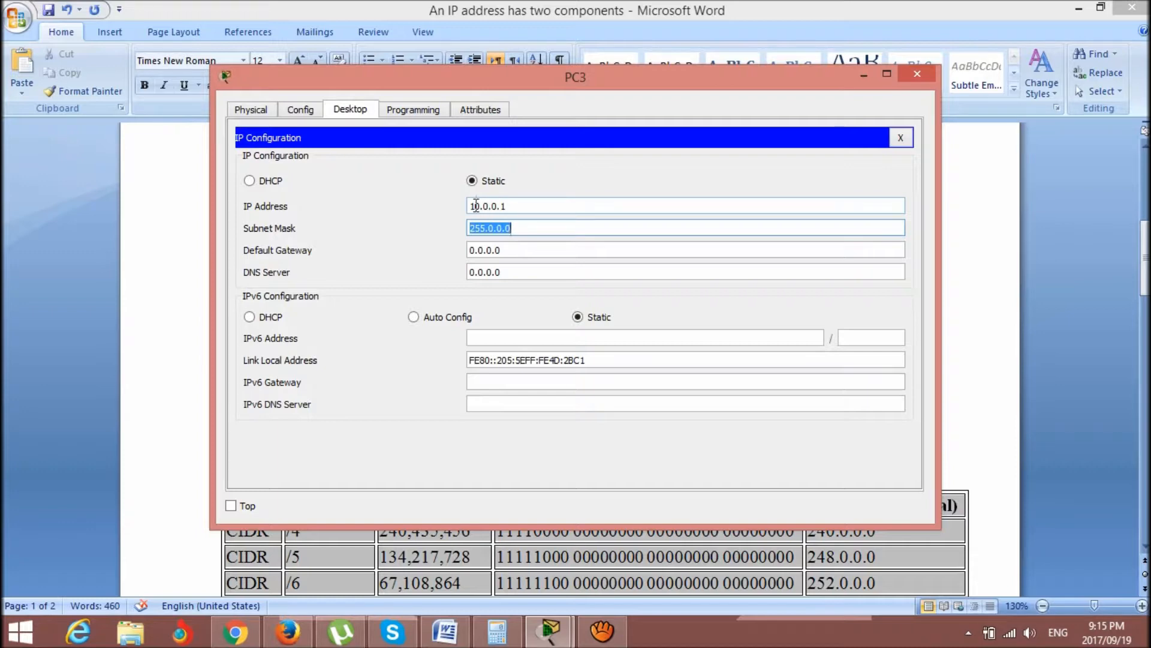
{"action": "left_click", "coordinate": [475, 205]}
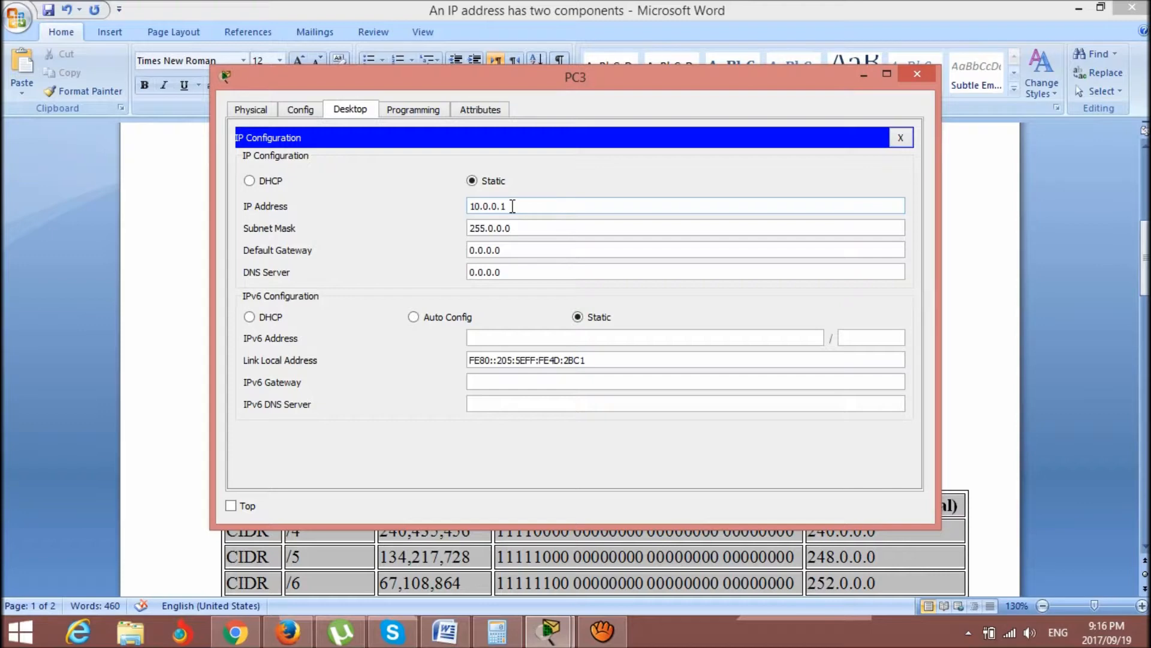
{"action": "mouse_move", "coordinate": [523, 639]}
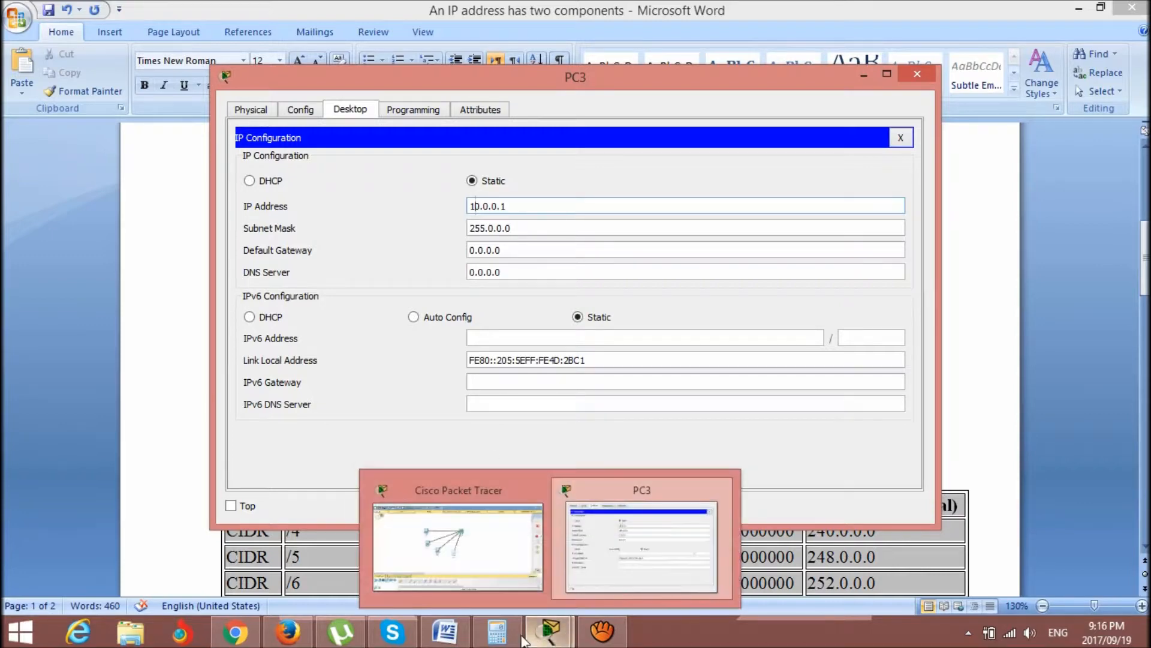
{"action": "left_click", "coordinate": [440, 633]}
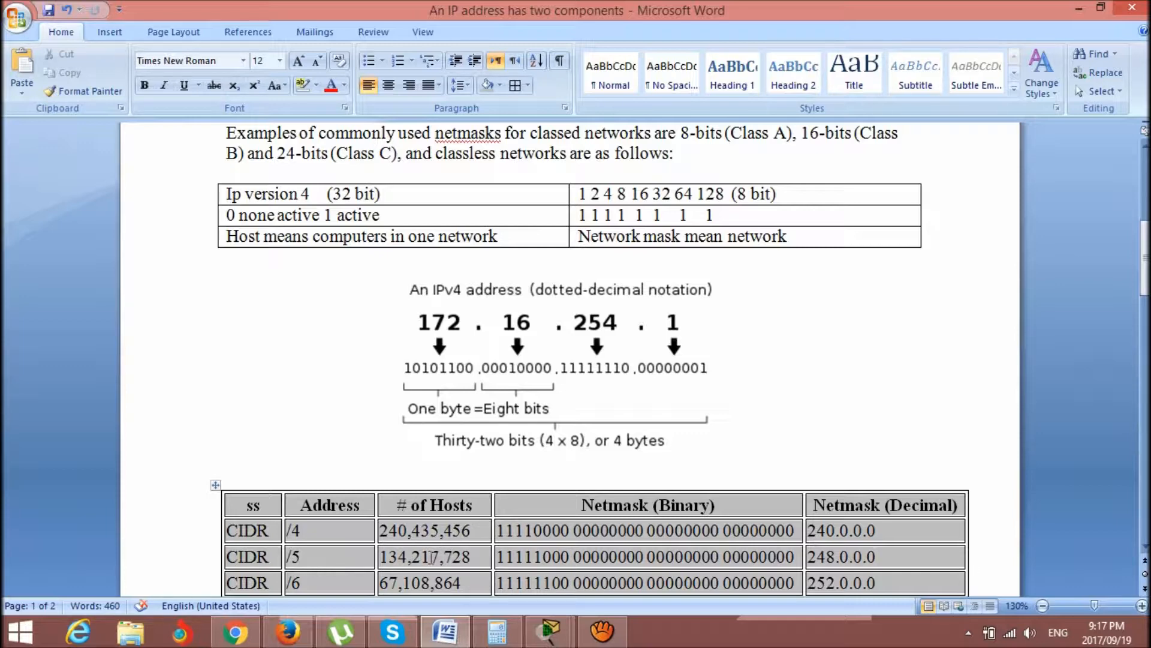
{"action": "left_click", "coordinate": [533, 557]}
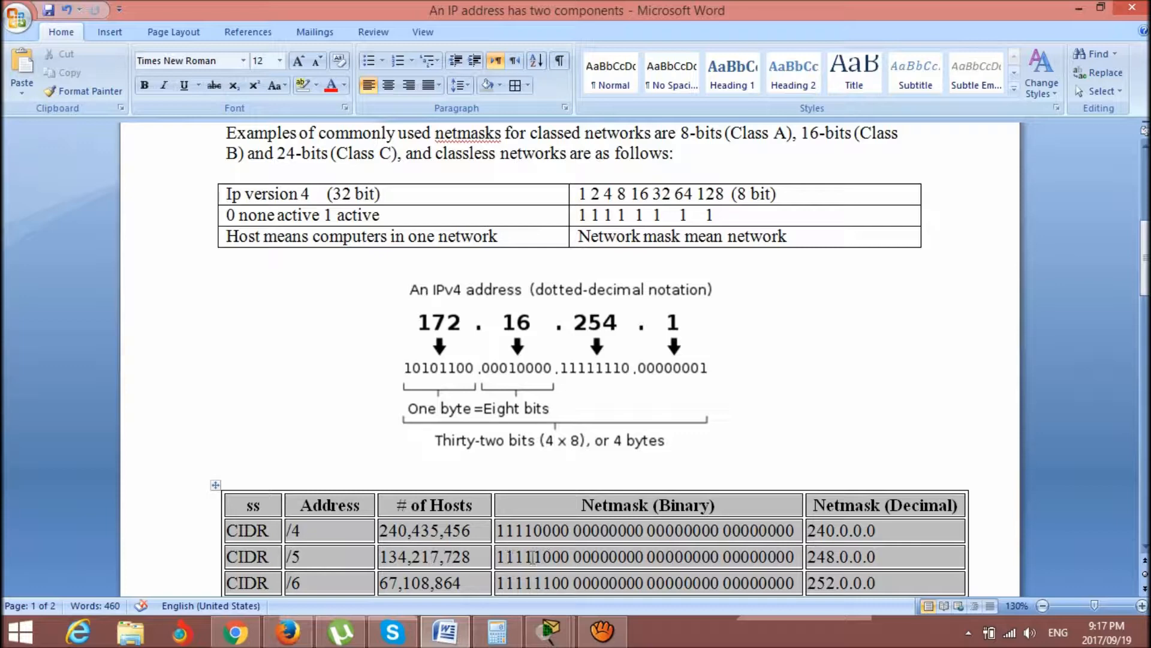
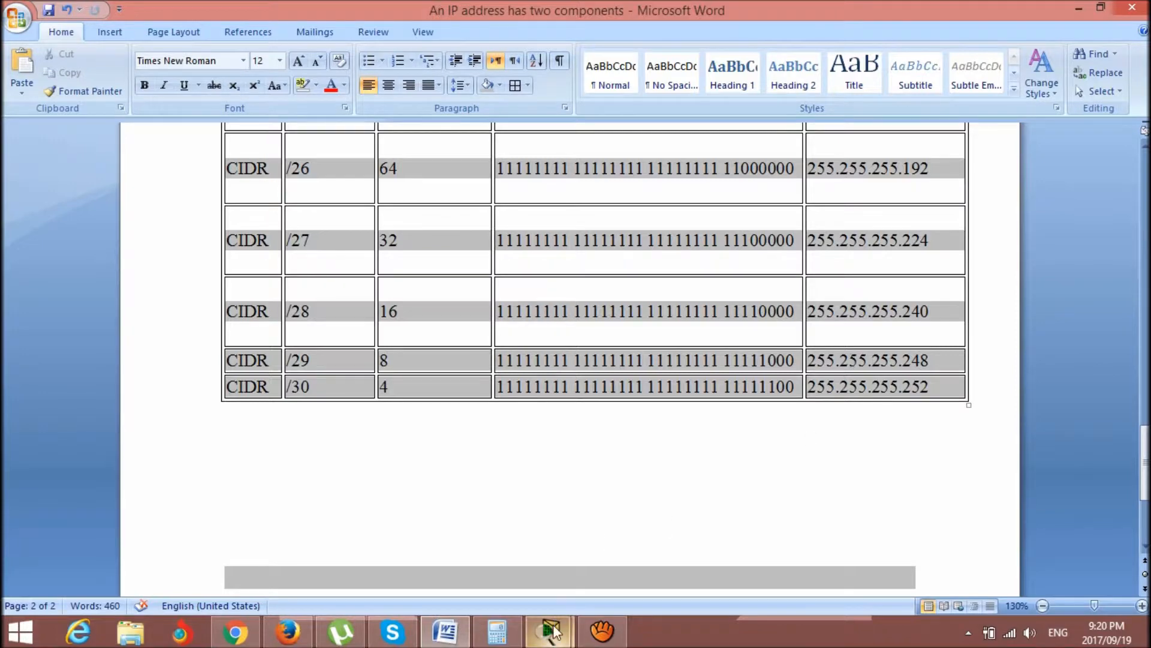
Switch back to Cisco Packet Tracer and view PC3's port and address summary in the topology
{"action": "mouse_move", "coordinate": [555, 631]}
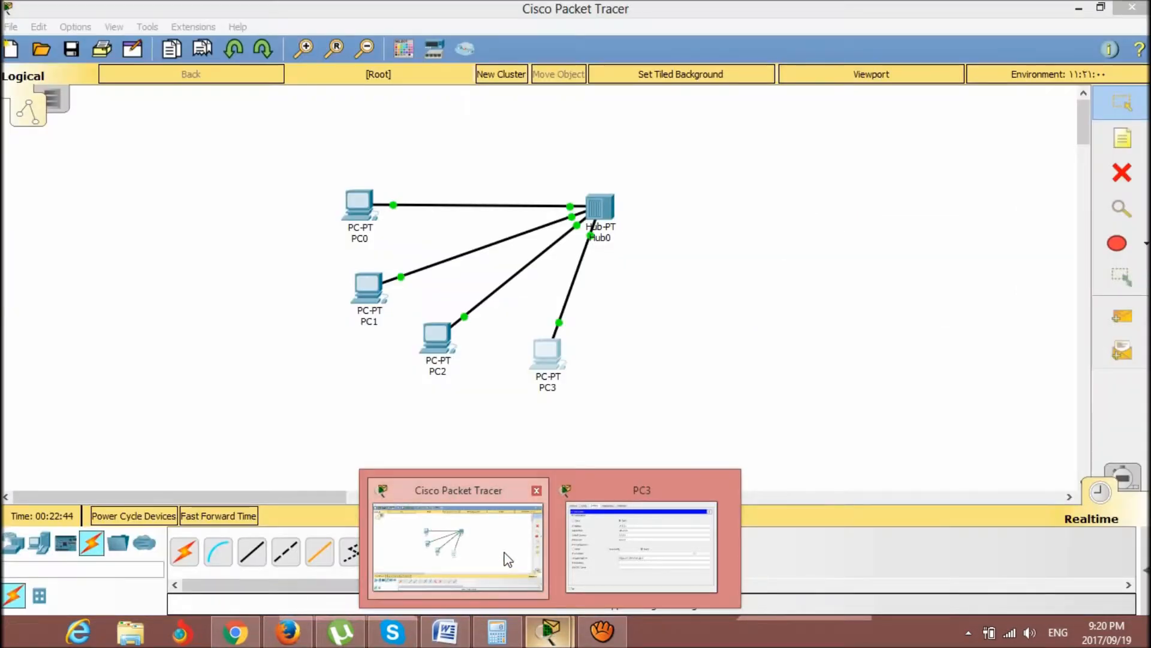
{"action": "left_click", "coordinate": [506, 556]}
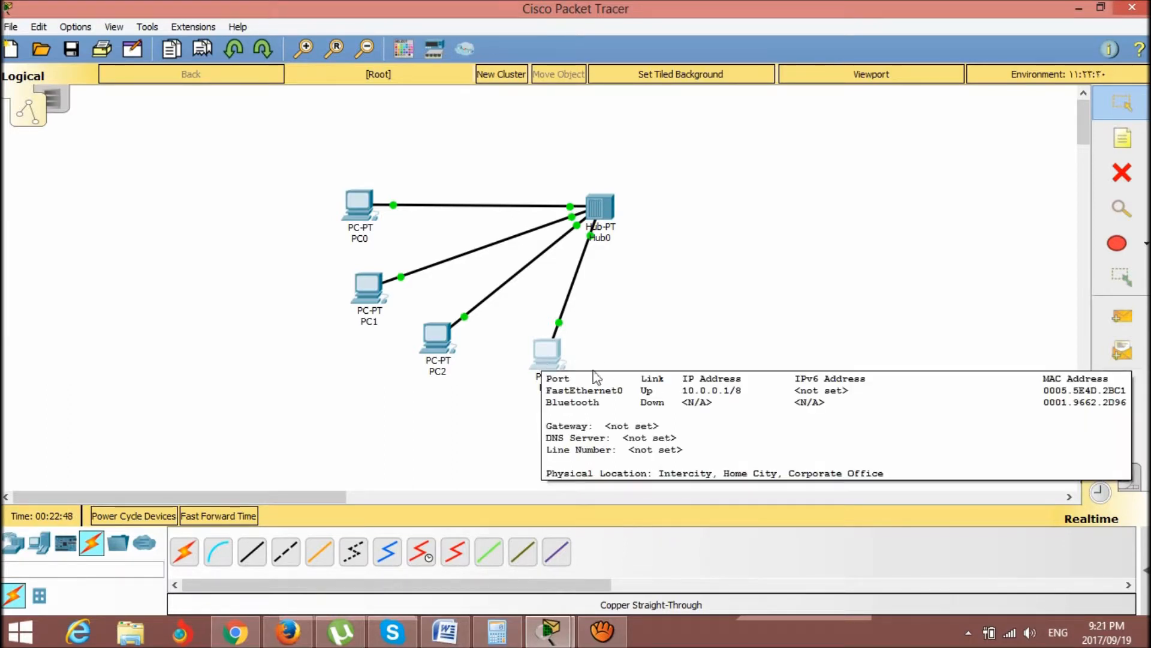
{"action": "mouse_move", "coordinate": [548, 358]}
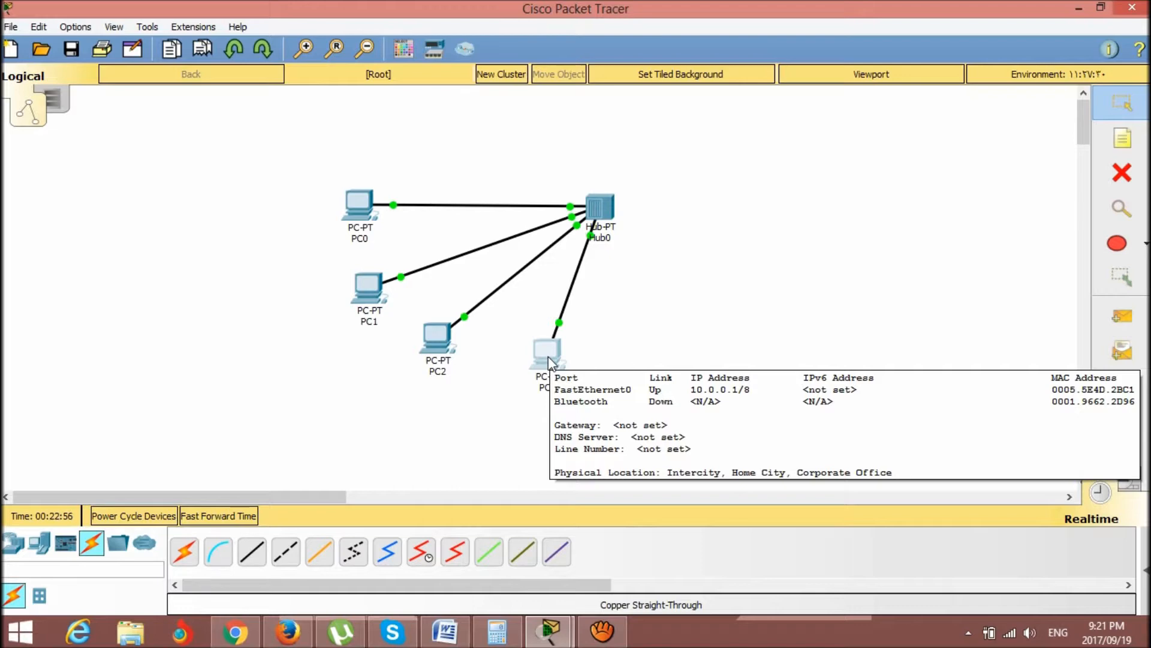
Set PC2's FastEthernet0 static IP address to 10.255.255.1 and fill in the default subnet mask 255.0.0.0
{"action": "left_click", "coordinate": [436, 334]}
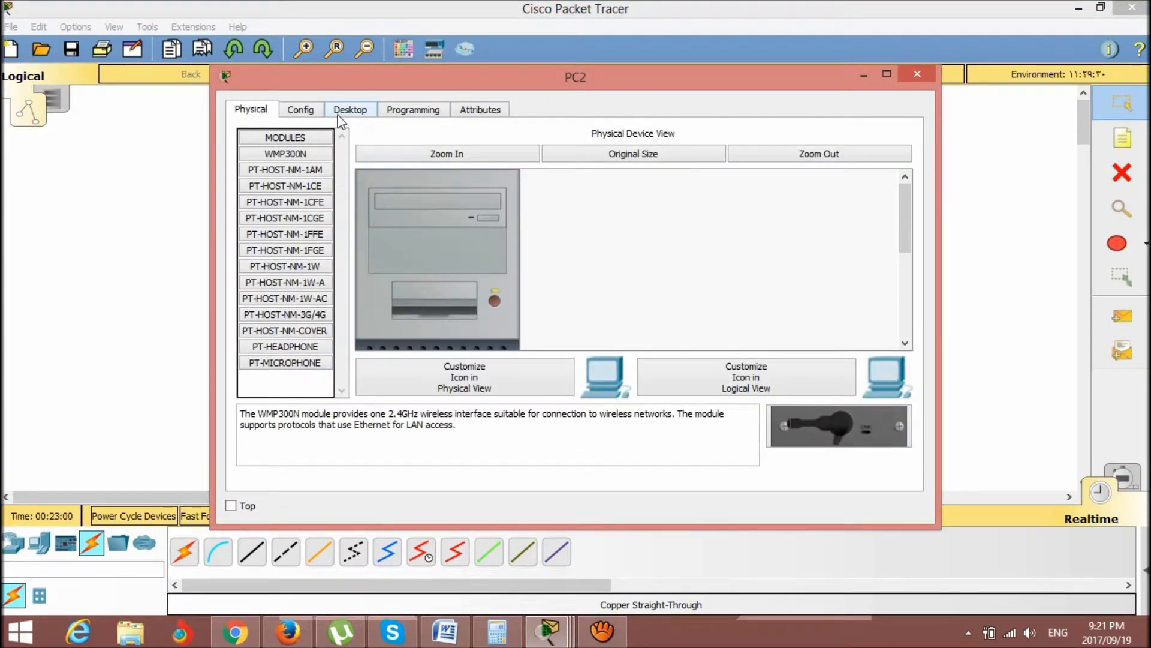
{"action": "left_click", "coordinate": [320, 112]}
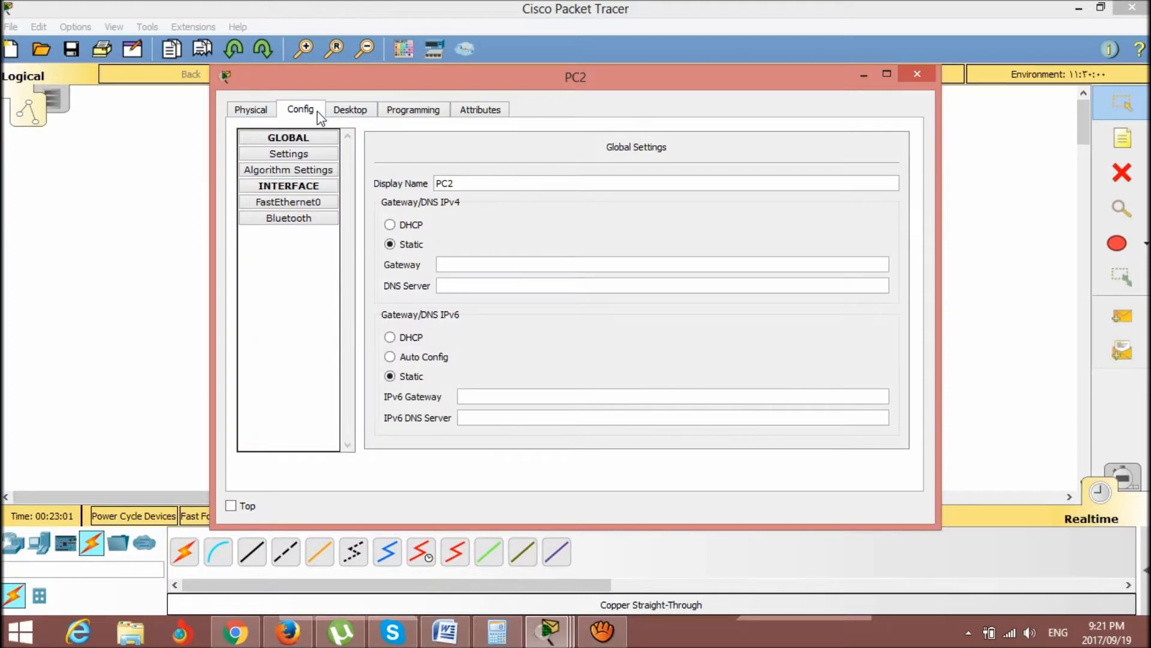
{"action": "left_click", "coordinate": [314, 203]}
{"action": "left_click", "coordinate": [679, 264]}
{"action": "type", "text": "1."}
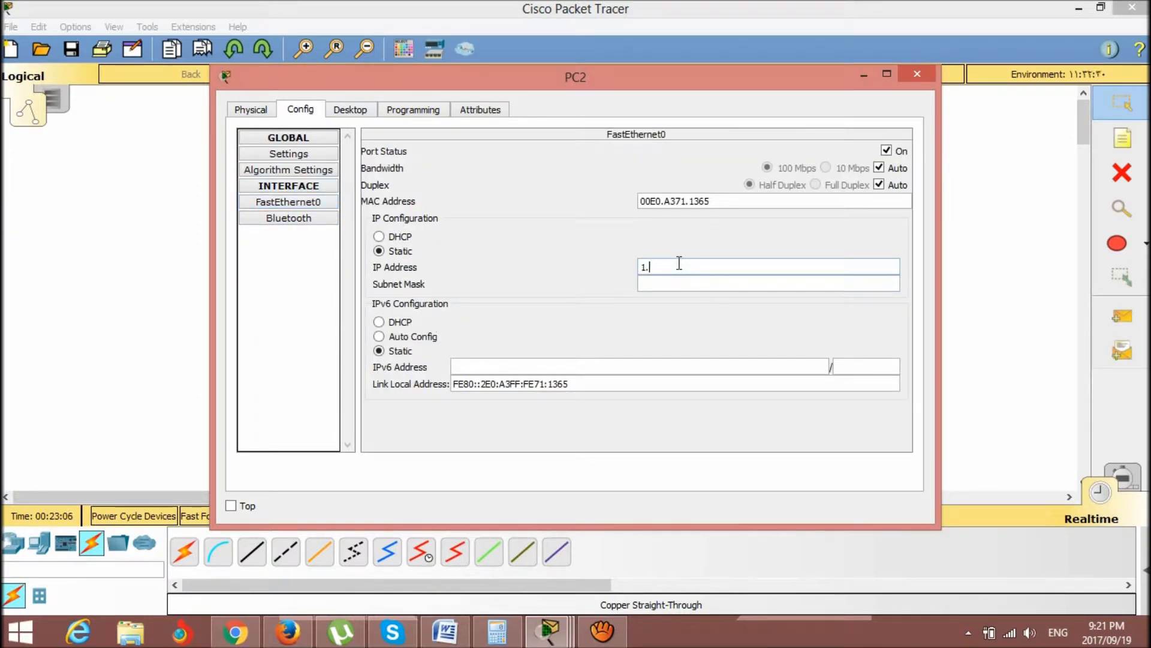
{"action": "type", "text": "0."}
{"action": "type", "text": "0."}
{"action": "type", "text": "0."}
{"action": "type", "text": "3"}
{"action": "key", "text": "BackSpace"}
{"action": "key", "text": "BackSpace"}
{"action": "key", "text": "BackSpace"}
{"action": "key", "text": "BackSpace"}
{"action": "key", "text": "BackSpace"}
{"action": "type", "text": "255.255.1"}
{"action": "key", "text": "Tab"}
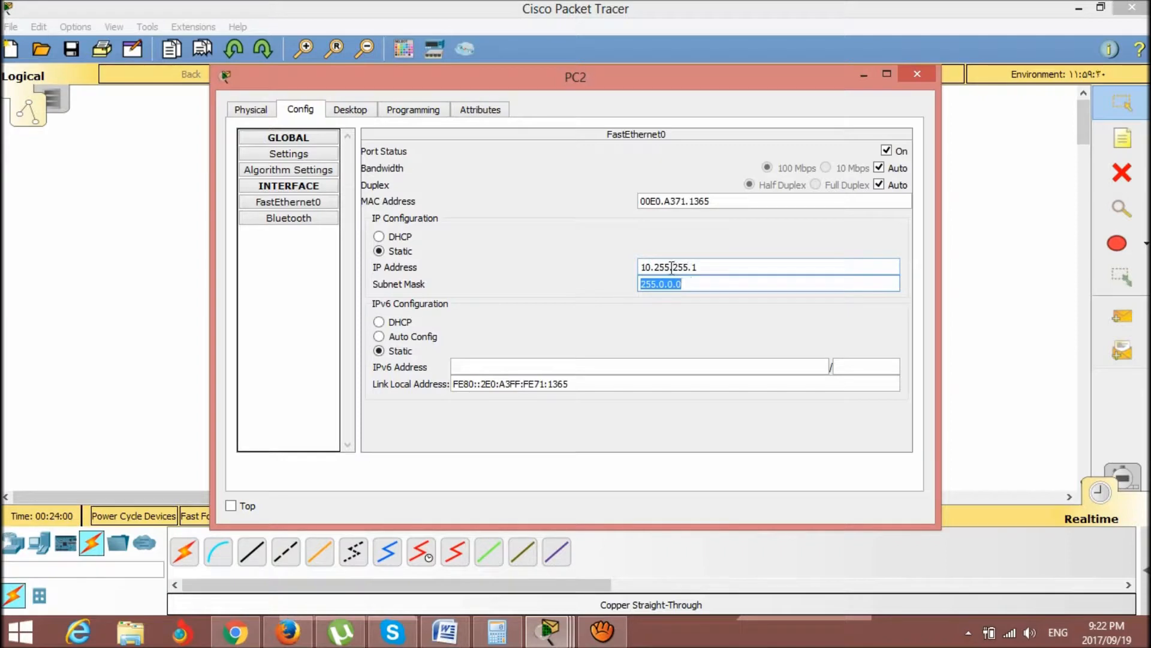
Try to change PC2's FastEthernet0 IP address to 10.0.0.1 and minimise its window
{"action": "left_click", "coordinate": [719, 268]}
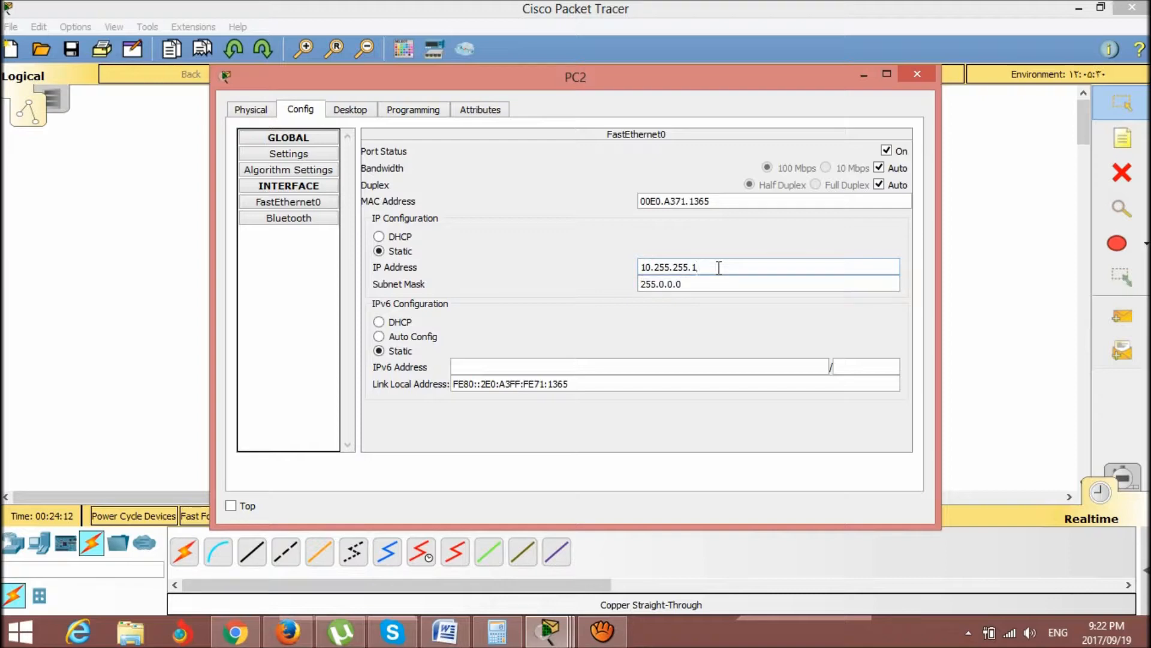
{"action": "key", "text": "Left"}
{"action": "key", "text": "BackSpace"}
{"action": "key", "text": "BackSpace"}
{"action": "key", "text": "BackSpace"}
{"action": "key", "text": "BackSpace"}
{"action": "type", "text": "0."}
{"action": "key", "text": "Left"}
{"action": "key", "text": "Left"}
{"action": "key", "text": "BackSpace"}
{"action": "key", "text": "BackSpace"}
{"action": "key", "text": "BackSpace"}
{"action": "key", "text": "BackSpace"}
{"action": "type", "text": "0."}
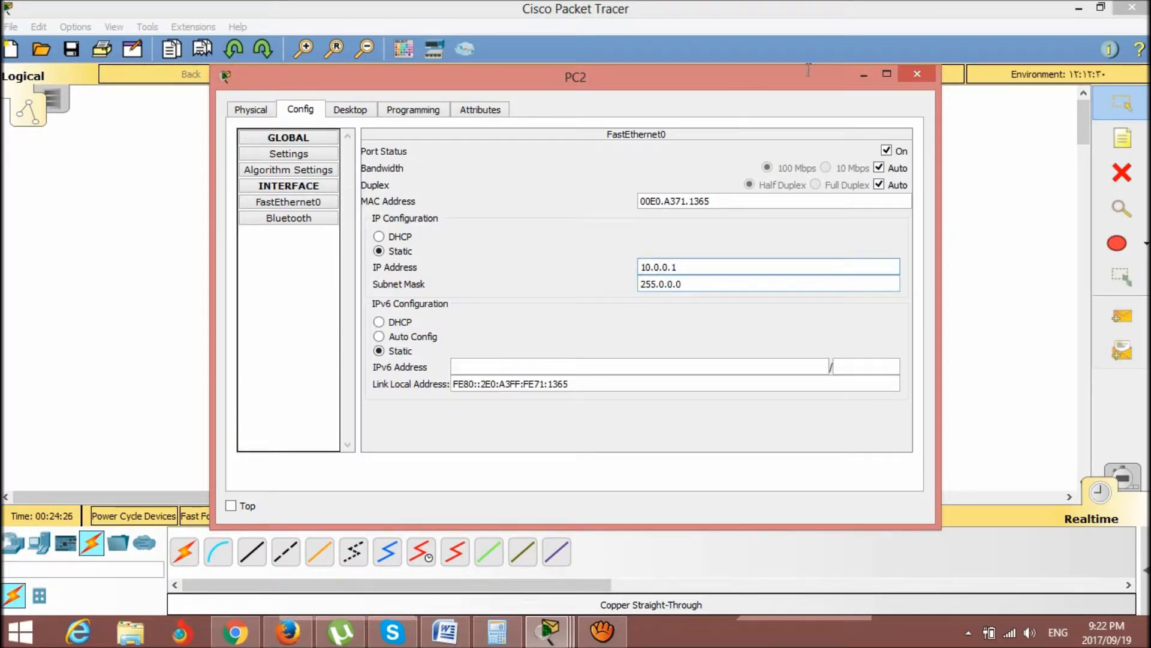
{"action": "left_click", "coordinate": [863, 76]}
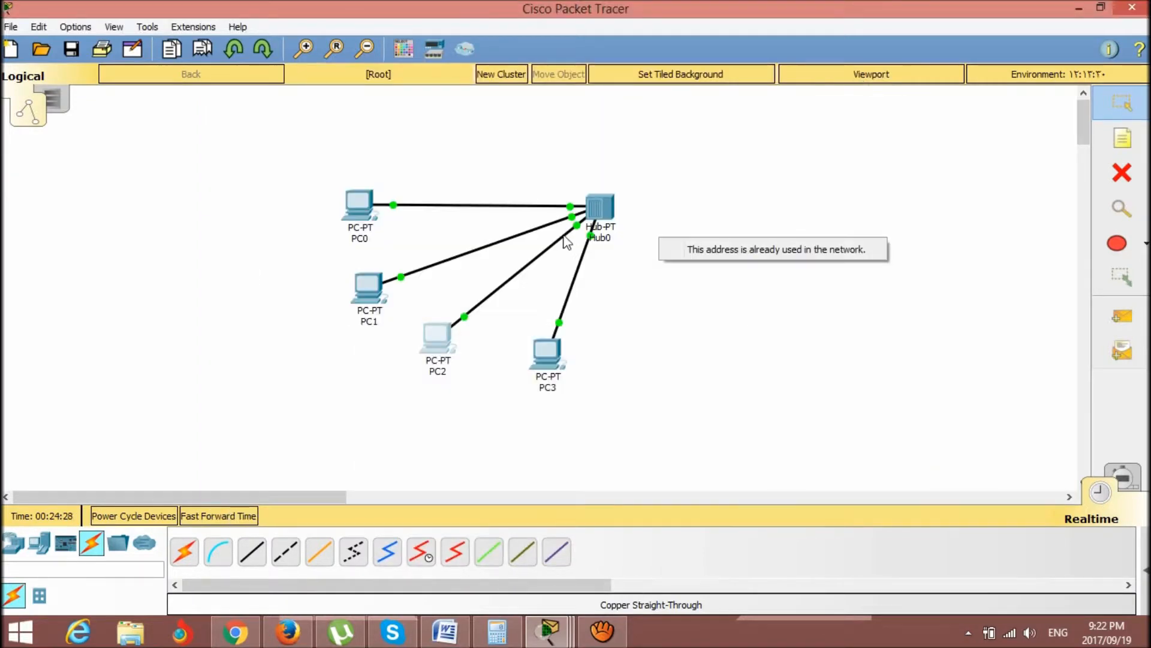
Set PC1's FastEthernet0 static IP address to 10.0.0.3 with the default subnet mask 255.0.0.0 and close its window
{"action": "left_click", "coordinate": [355, 298]}
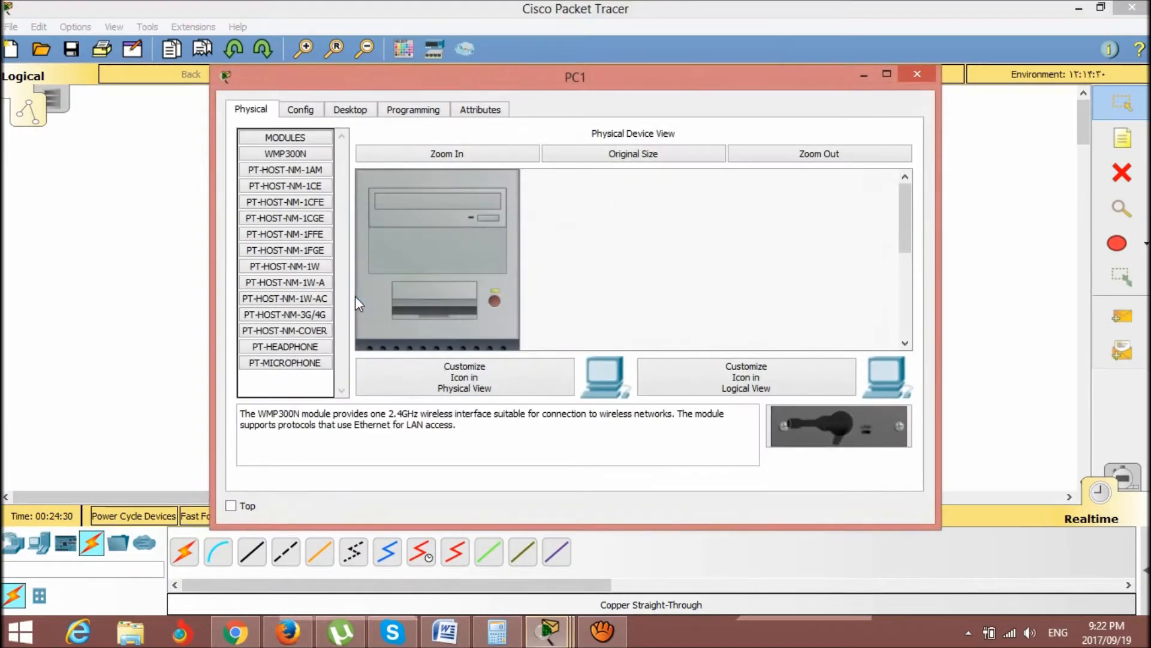
{"action": "left_click", "coordinate": [320, 111]}
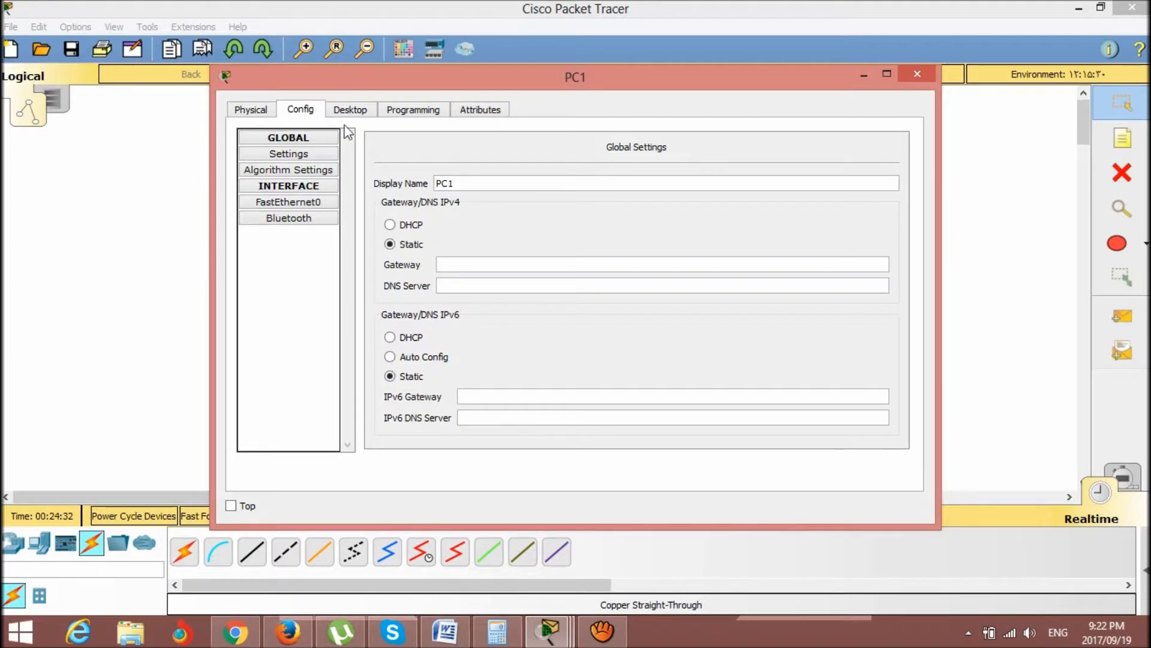
{"action": "left_click", "coordinate": [322, 206]}
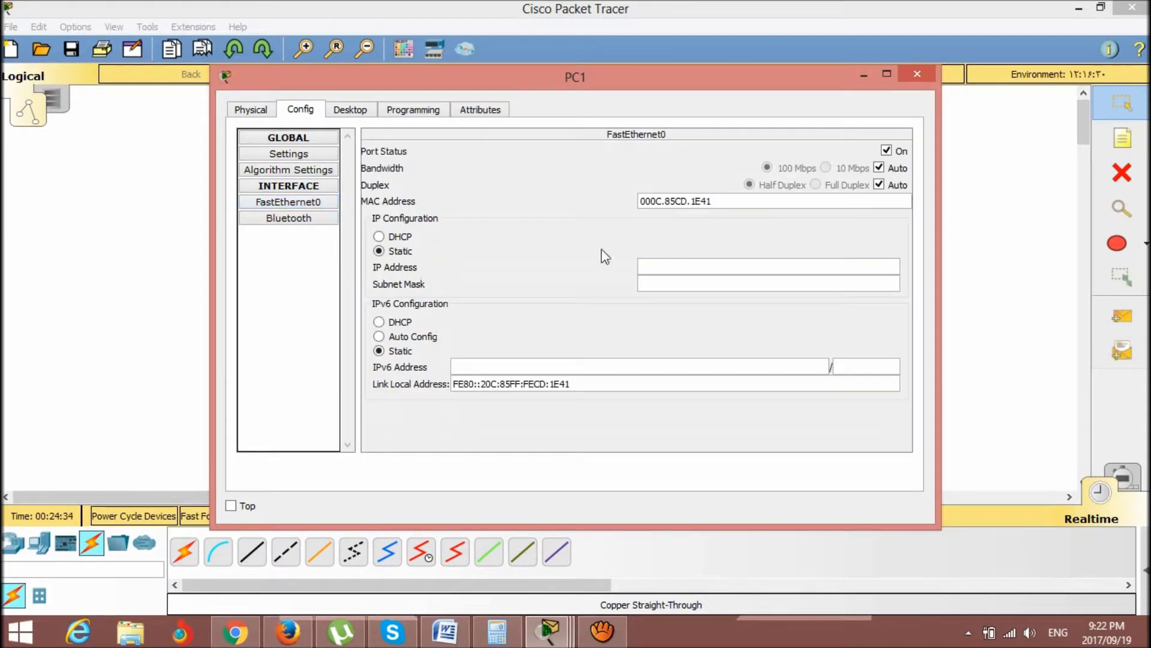
{"action": "left_click", "coordinate": [679, 267]}
{"action": "type", "text": "10.0.0.3"}
{"action": "key", "text": "Tab"}
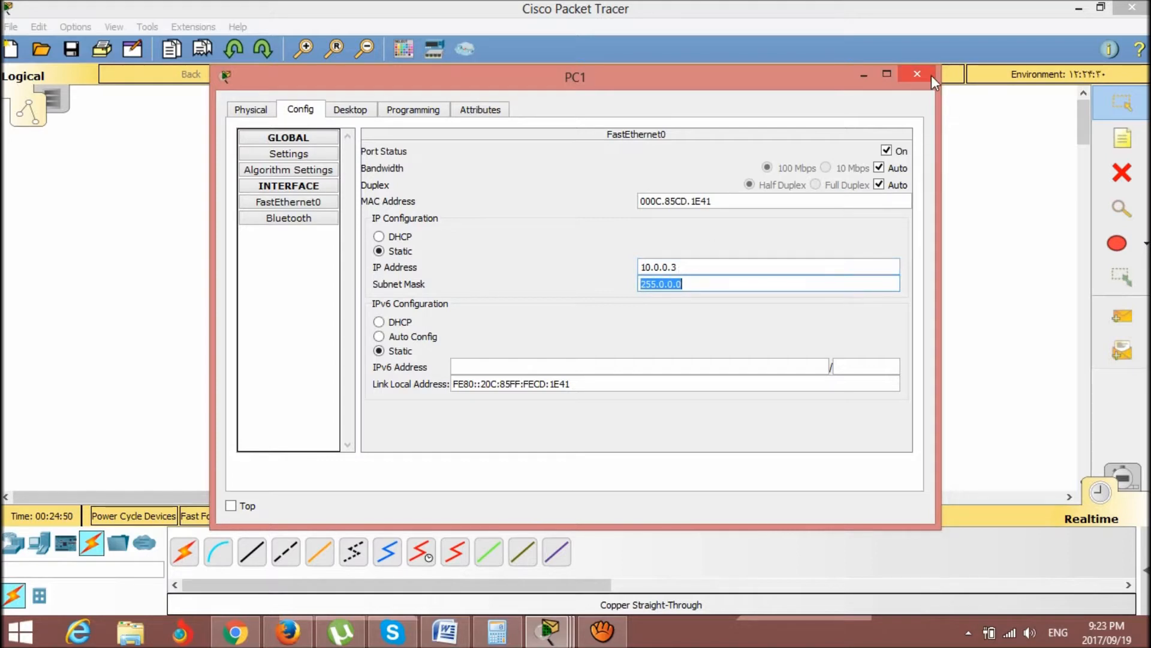
{"action": "left_click", "coordinate": [930, 75]}
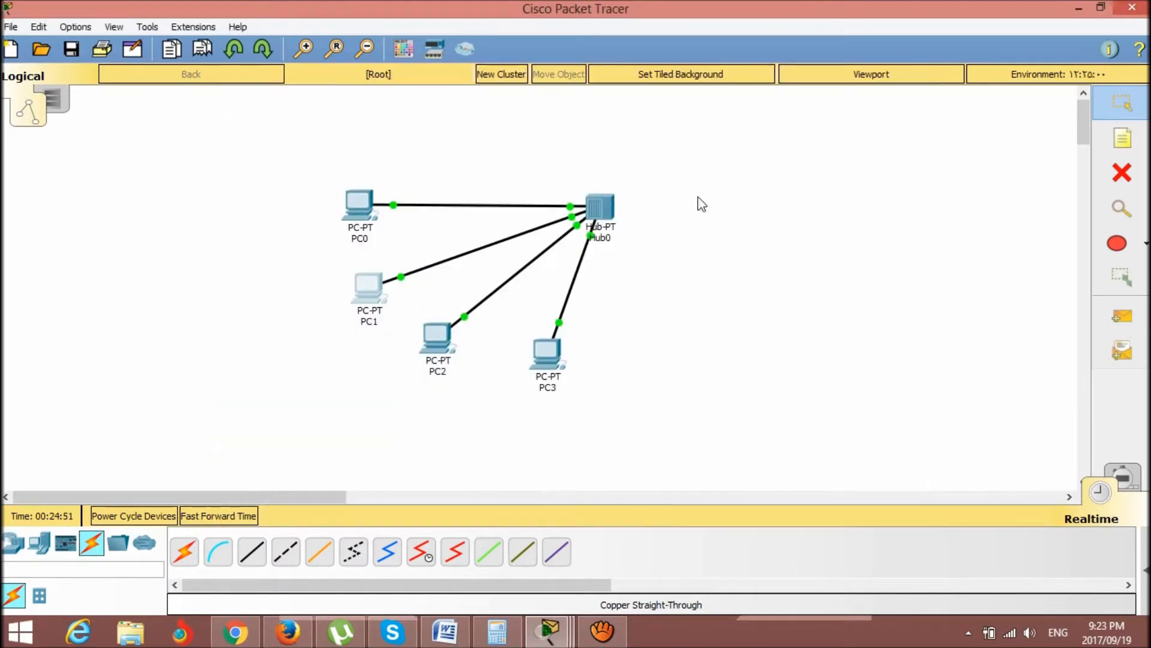
Set PC0's FastEthernet0 static IP address to 10.0.0.4 with the default subnet mask 255.0.0.0 and close its window
{"action": "left_click", "coordinate": [361, 209]}
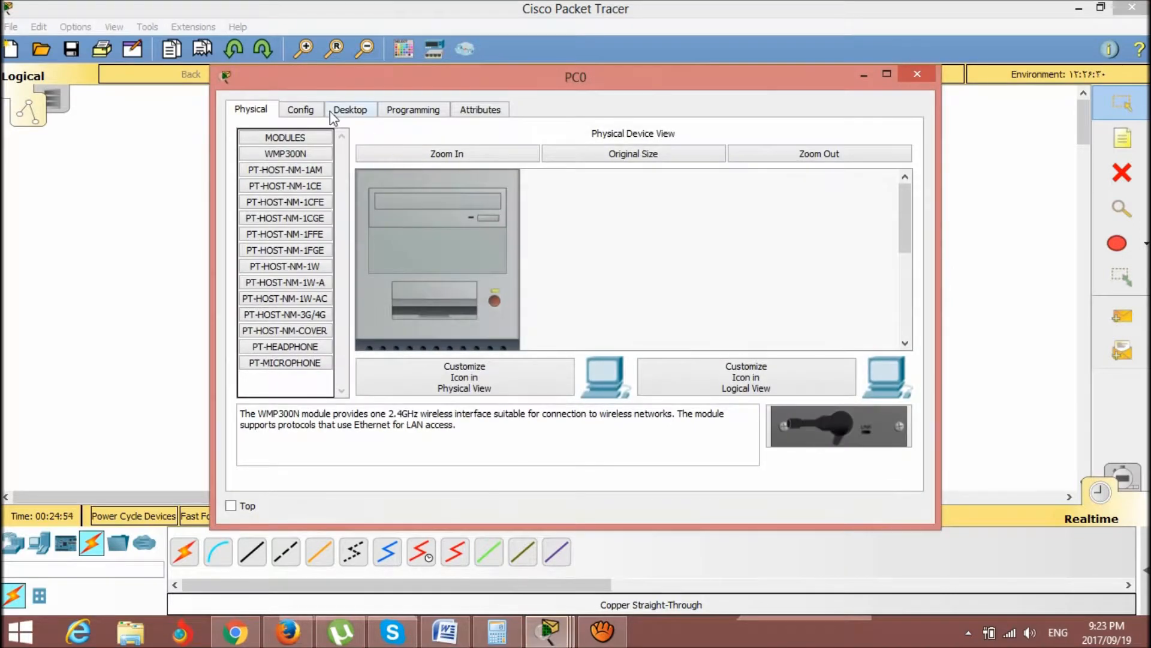
{"action": "left_click", "coordinate": [301, 110]}
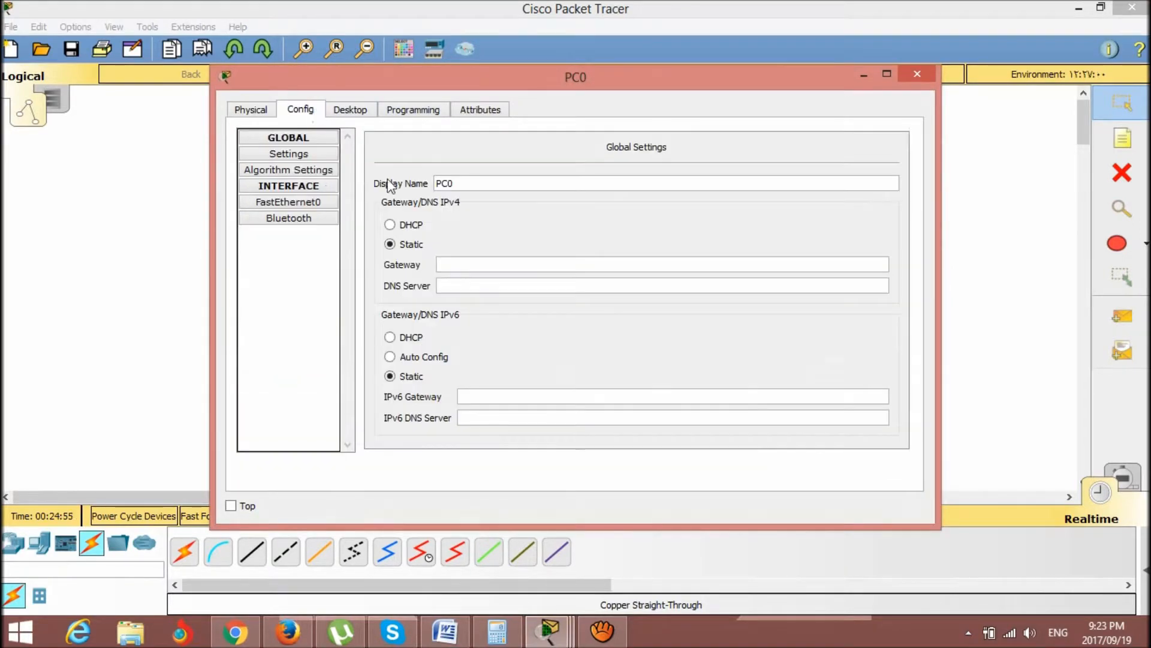
{"action": "left_click", "coordinate": [322, 204]}
{"action": "left_click", "coordinate": [667, 266]}
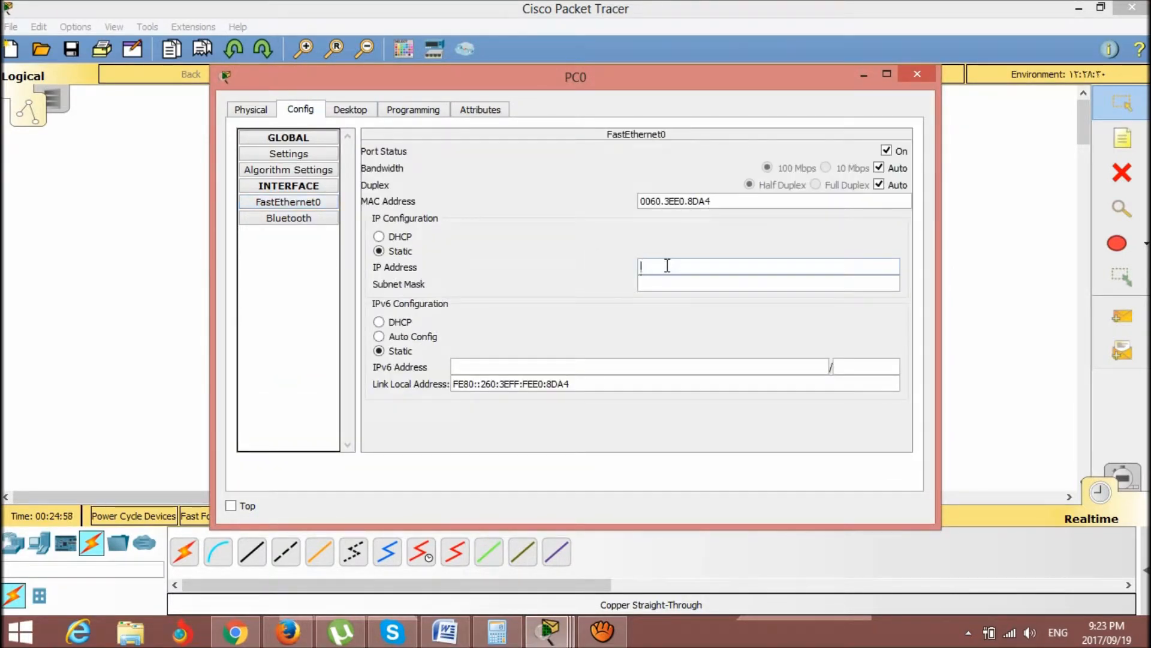
{"action": "type", "text": "10.0.0.4"}
{"action": "key", "text": "Tab"}
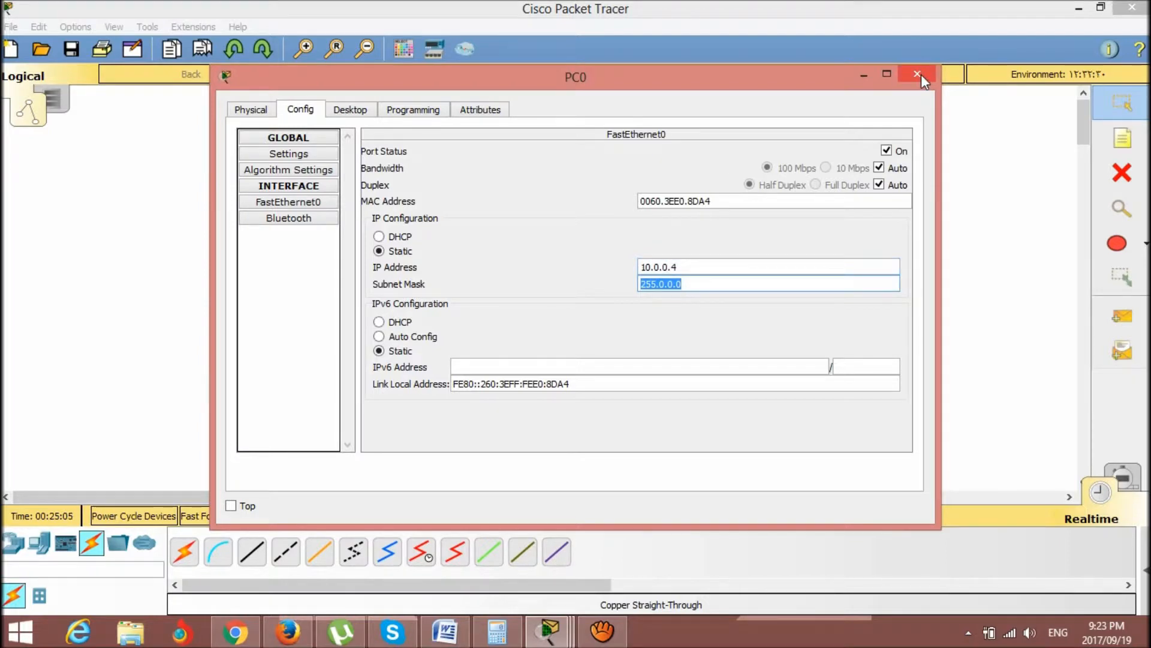
{"action": "left_click", "coordinate": [921, 74]}
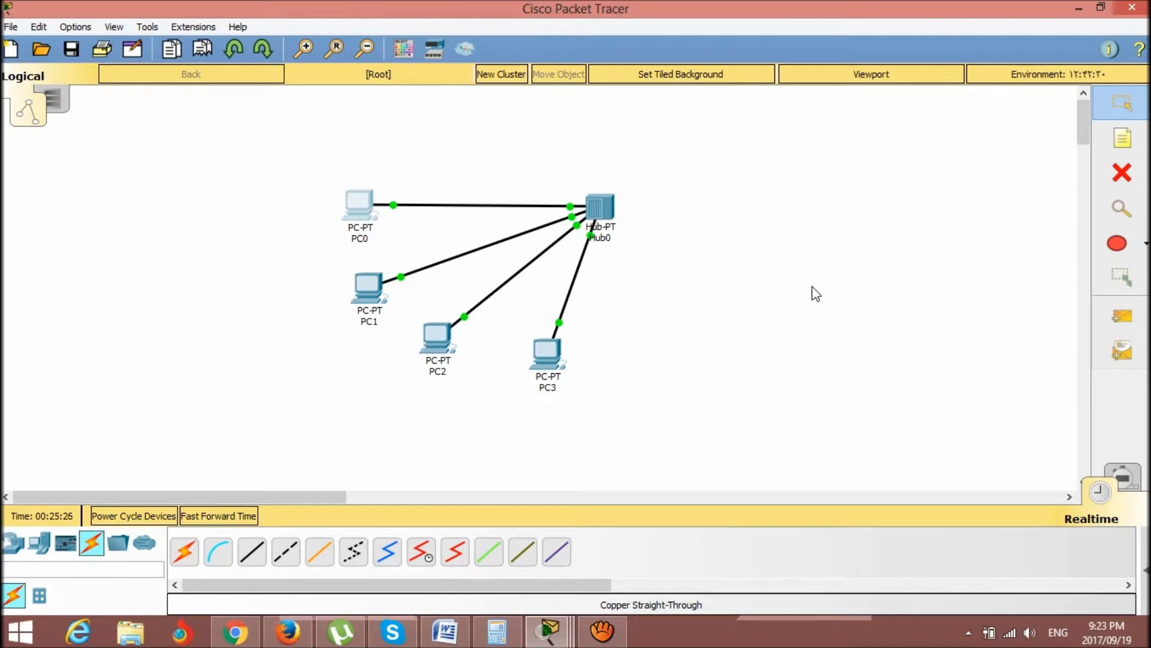
Check PC3's address settings by running ipconfig in its Command Prompt, and minimise the PC3 window
{"action": "left_click", "coordinate": [552, 356]}
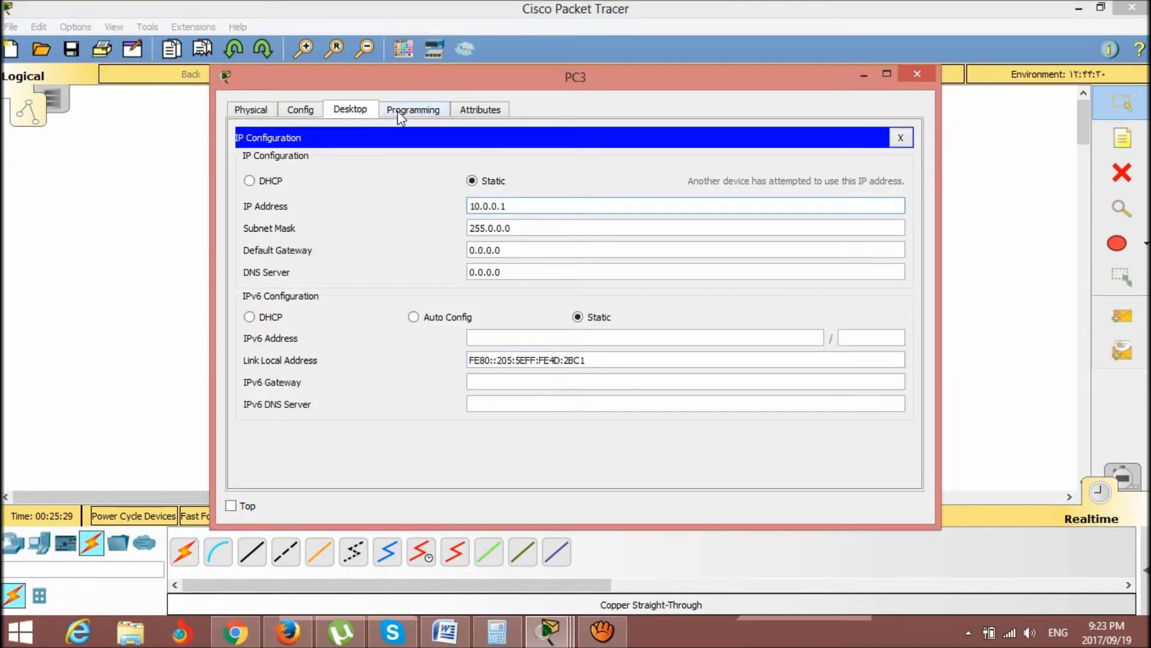
{"action": "left_click", "coordinate": [900, 138]}
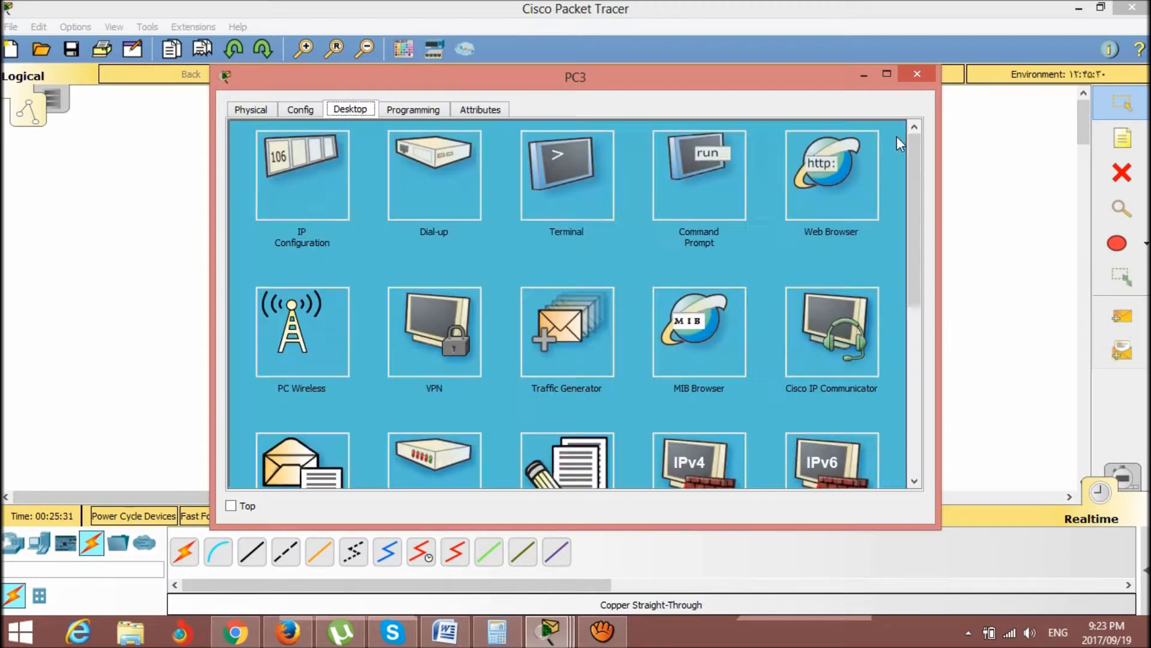
{"action": "left_click", "coordinate": [693, 185]}
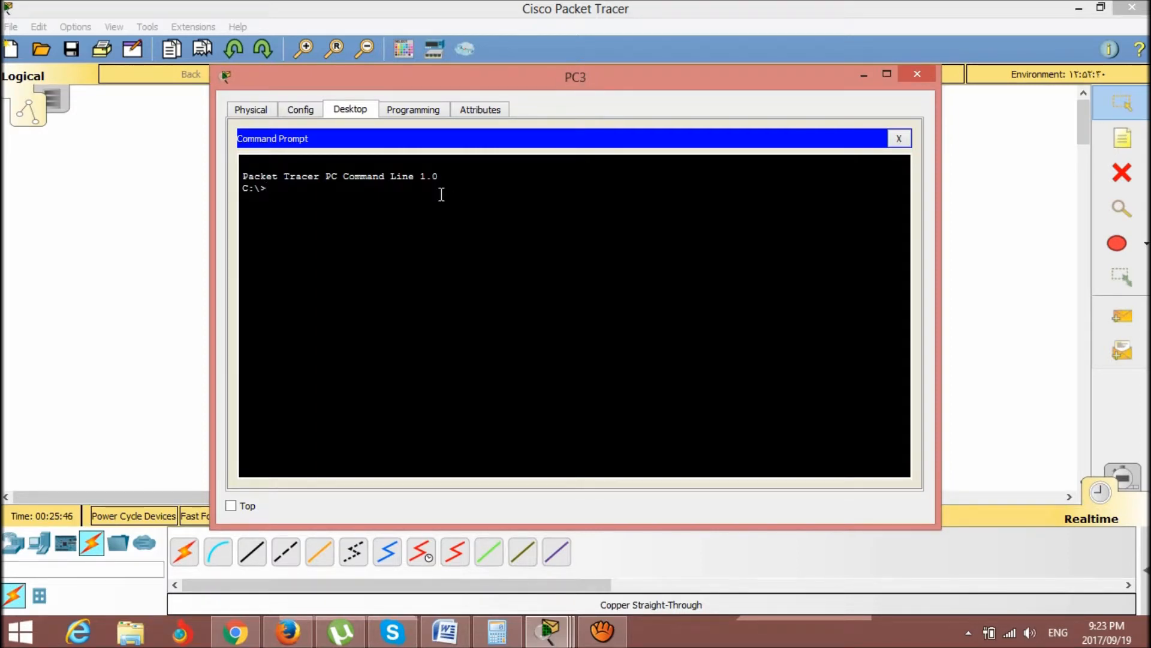
{"action": "type", "text": "ipconfig"}
{"action": "key", "text": "Return"}
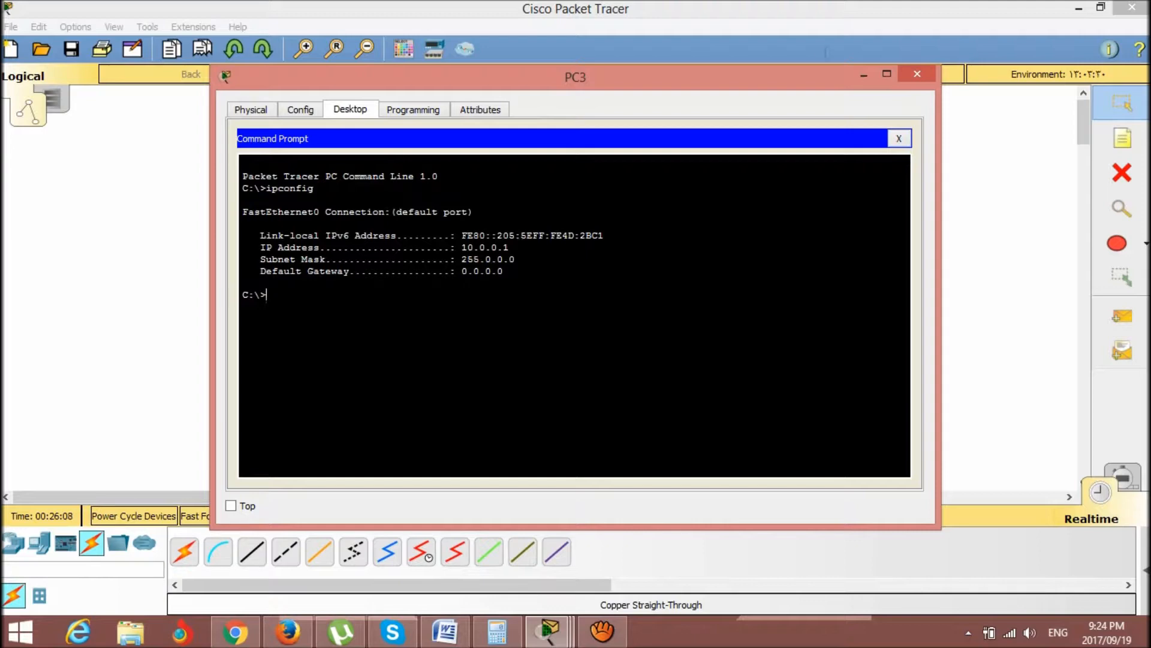
{"action": "left_click", "coordinate": [871, 79]}
Check PC2's address settings by running ipconfig in its Command Prompt
{"action": "left_click", "coordinate": [442, 340]}
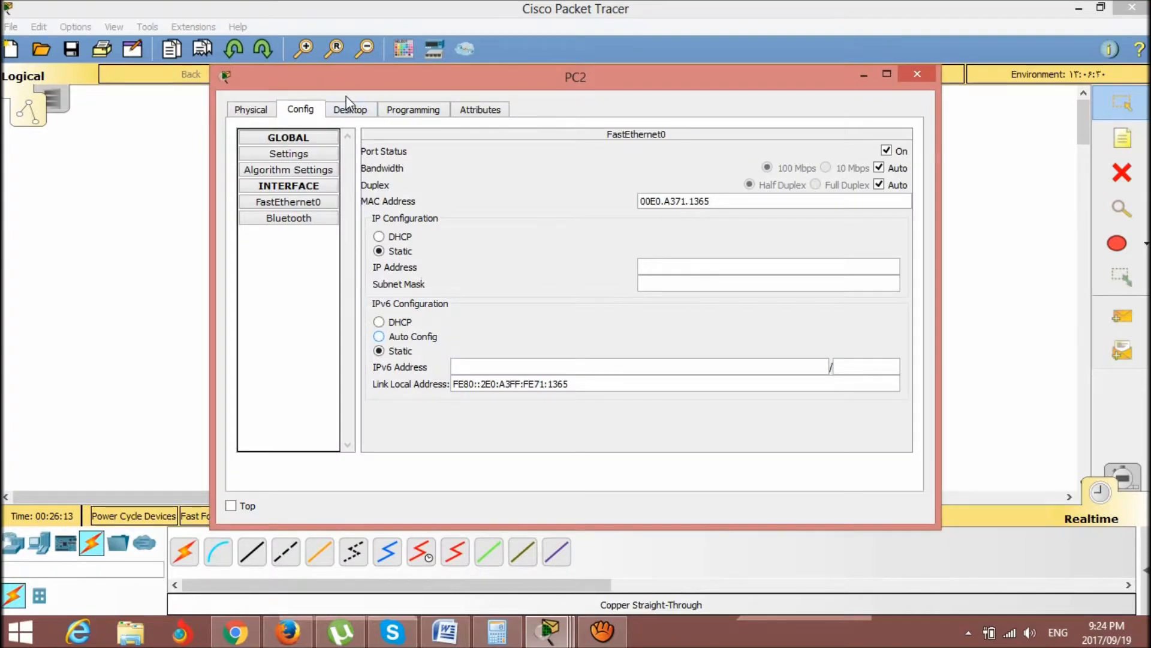
{"action": "left_click", "coordinate": [350, 108]}
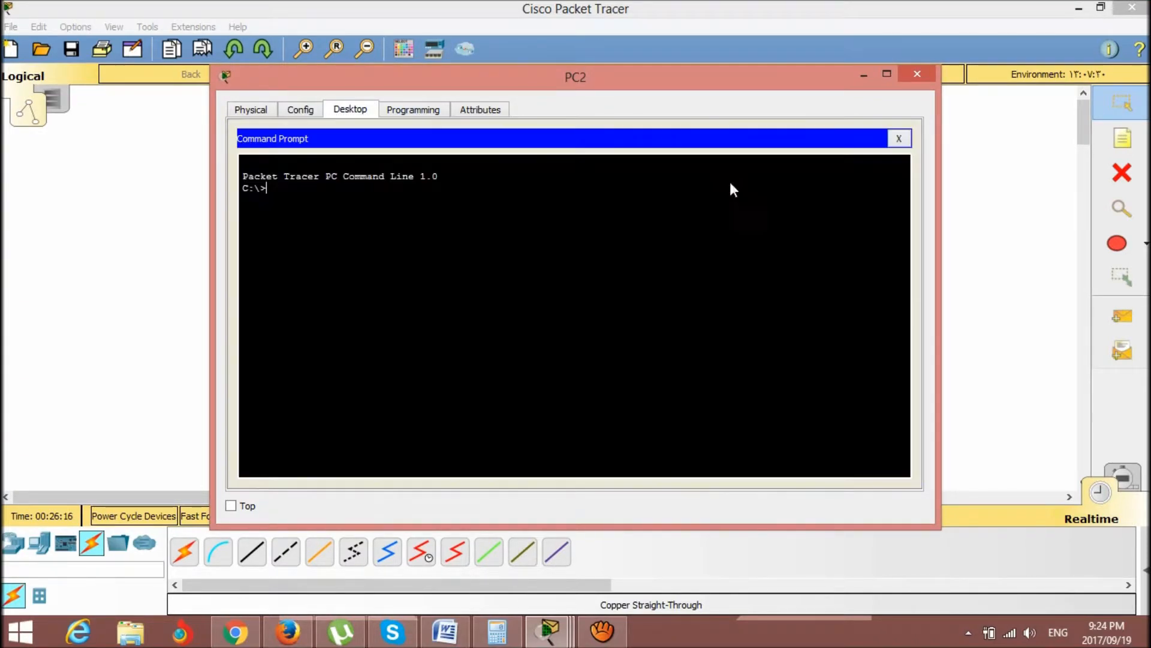
{"action": "left_click", "coordinate": [729, 182]}
{"action": "type", "text": "ipconfig"}
{"action": "key", "text": "Return"}
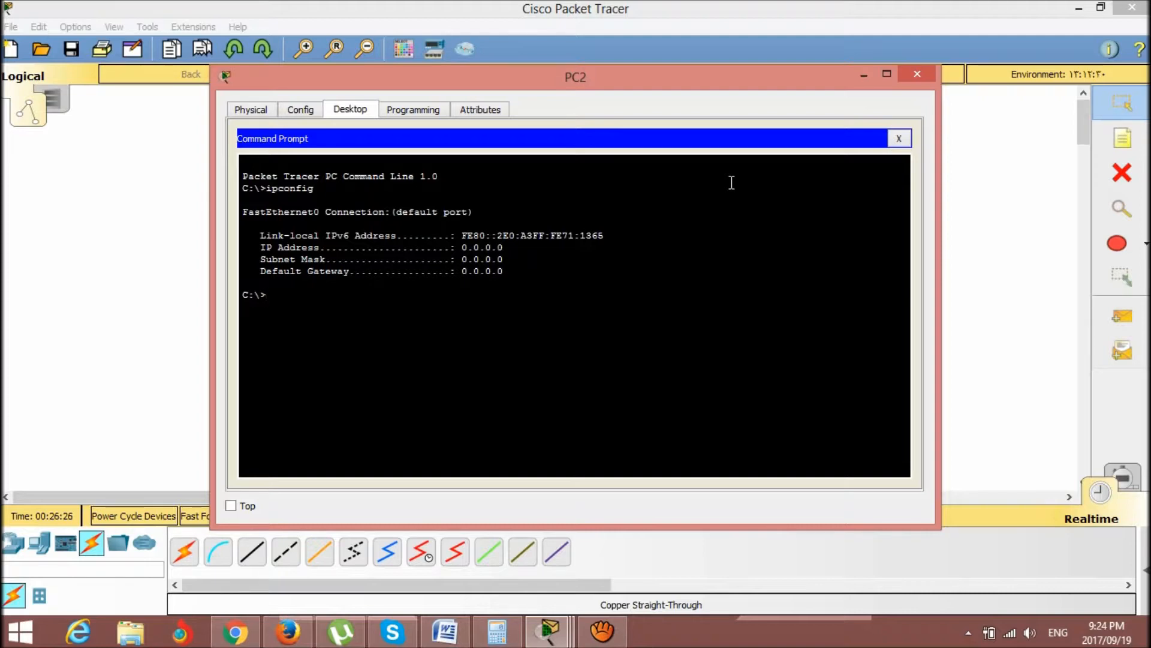
Close PC2's Command Prompt, open its IP Configuration and clear the default gateway
{"action": "left_click", "coordinate": [899, 138]}
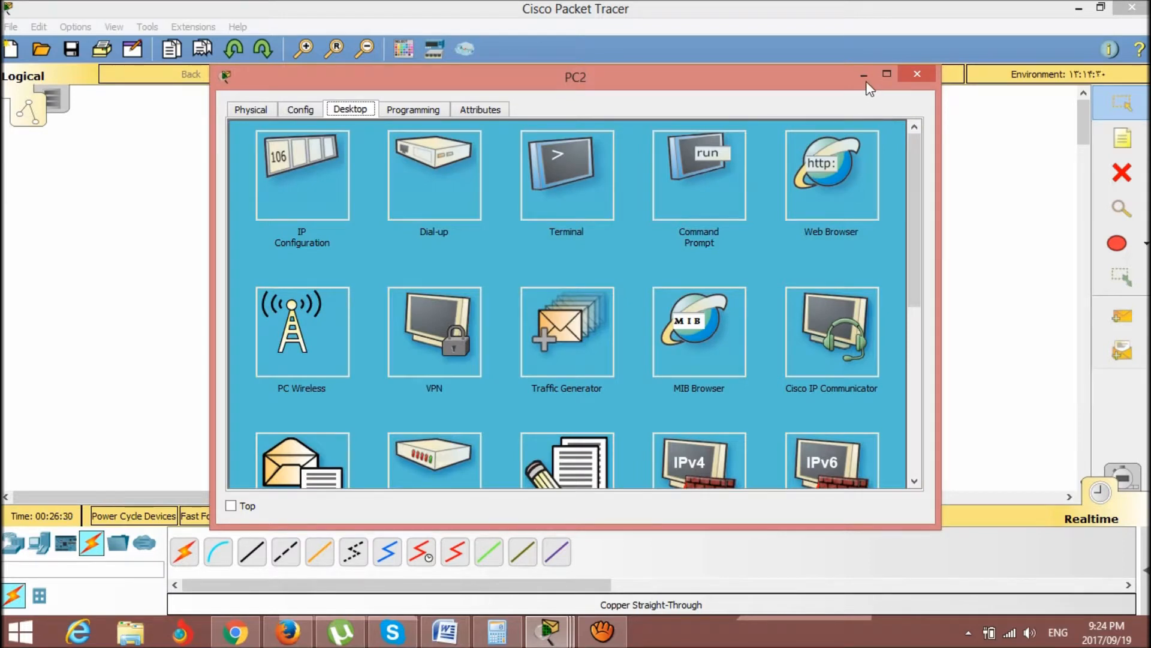
{"action": "left_click", "coordinate": [312, 193]}
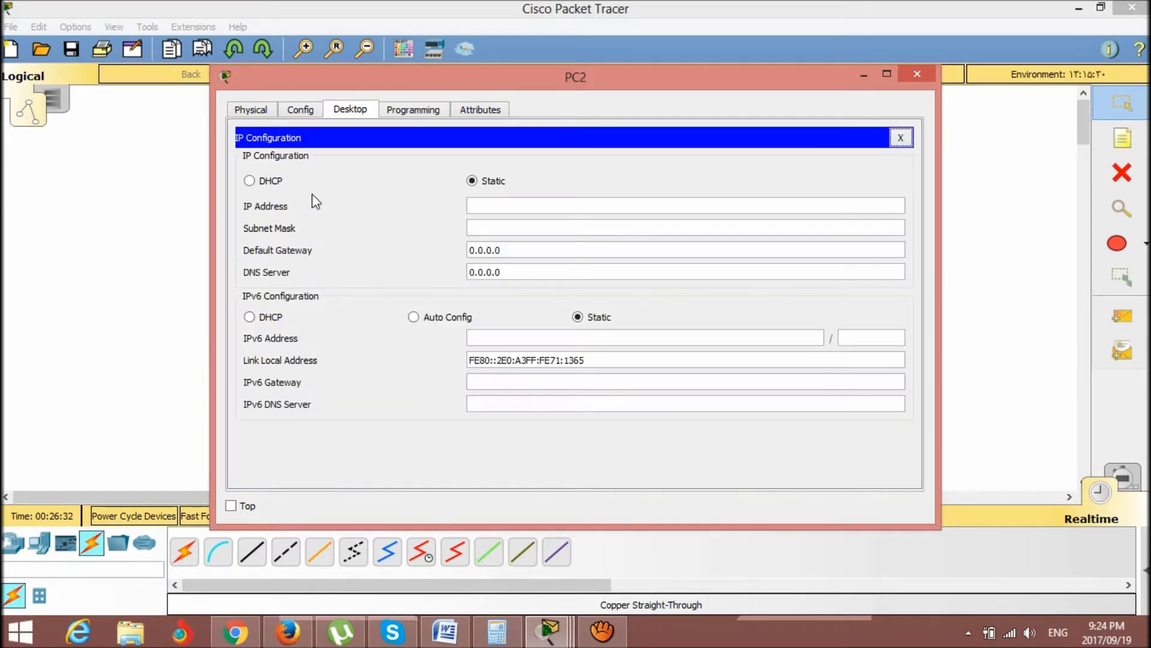
{"action": "left_click", "coordinate": [538, 250]}
{"action": "key", "text": "BackSpace"}
{"action": "key", "text": "BackSpace"}
{"action": "key", "text": "BackSpace"}
{"action": "key", "text": "BackSpace"}
{"action": "key", "text": "BackSpace"}
{"action": "key", "text": "BackSpace"}
{"action": "key", "text": "BackSpace"}
{"action": "type", "text": "1.0."}
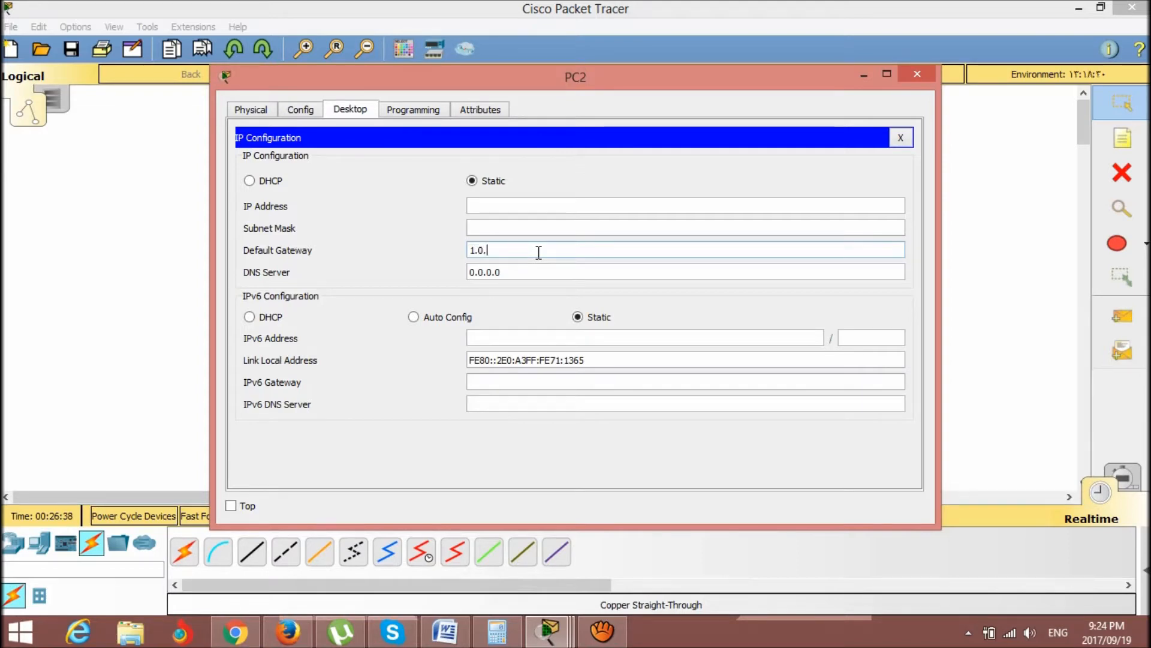
{"action": "key", "text": "BackSpace"}
{"action": "key", "text": "BackSpace"}
{"action": "key", "text": "BackSpace"}
{"action": "key", "text": "BackSpace"}
{"action": "type", "text": "10.0.0."}
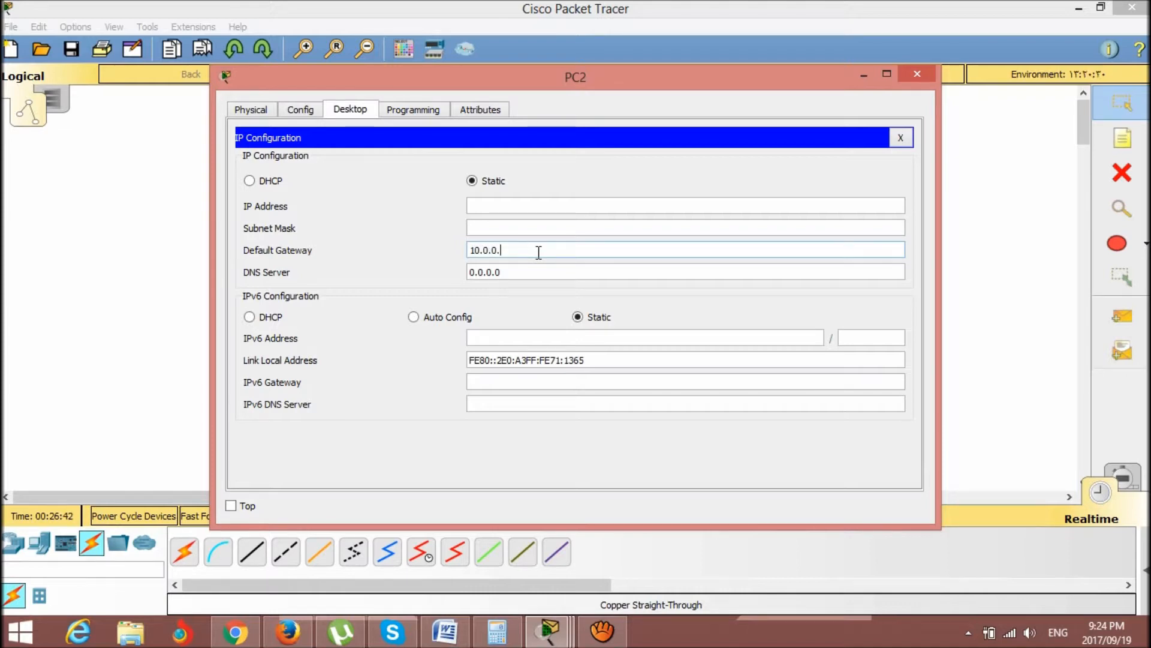
{"action": "type", "text": "2"}
{"action": "key", "text": "Tab"}
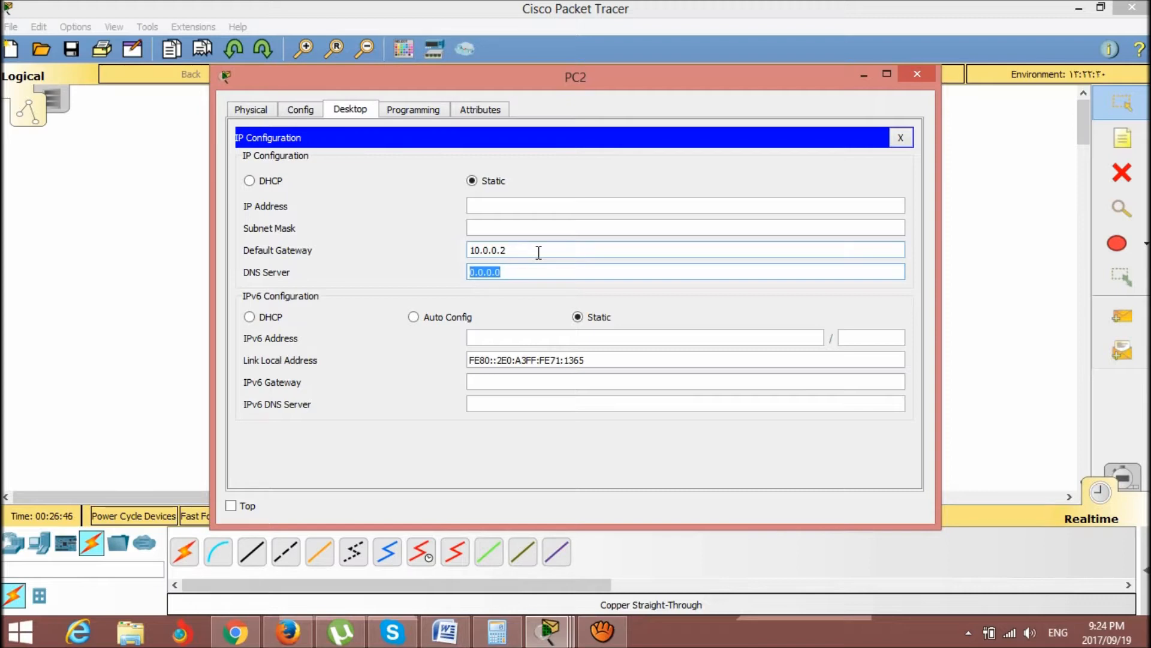
{"action": "left_click", "coordinate": [539, 252]}
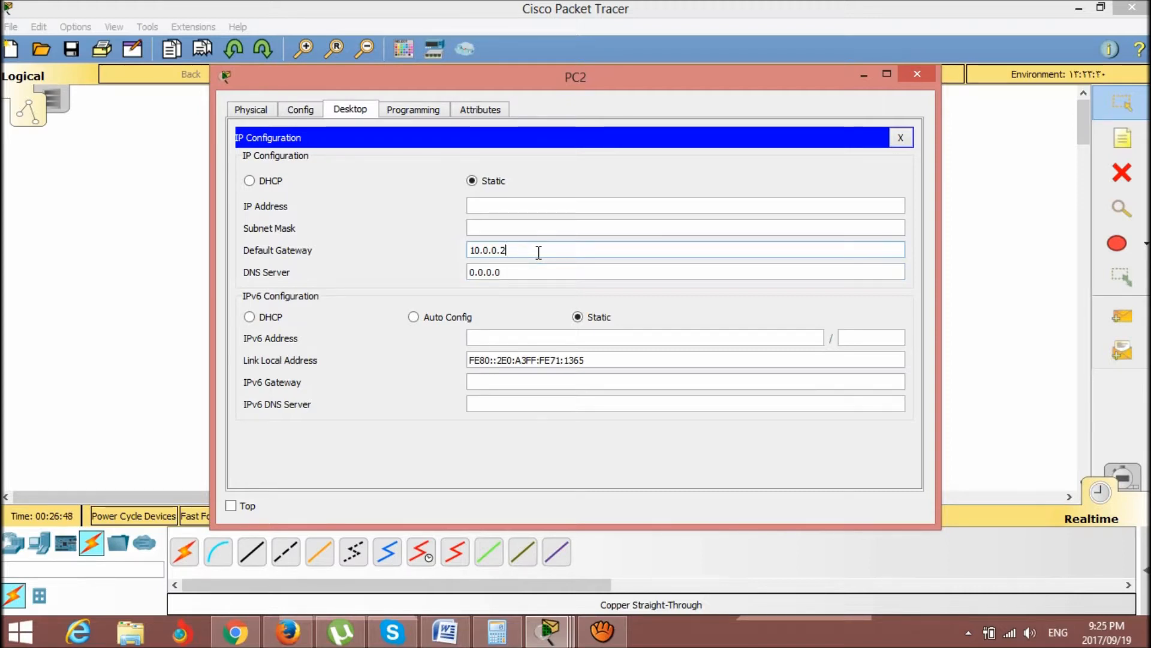
{"action": "key", "text": "BackSpace"}
{"action": "key", "text": "BackSpace"}
{"action": "key", "text": "BackSpace"}
{"action": "key", "text": "BackSpace"}
{"action": "key", "text": "BackSpace"}
{"action": "key", "text": "BackSpace"}
{"action": "key", "text": "BackSpace"}
{"action": "key", "text": "BackSpace"}
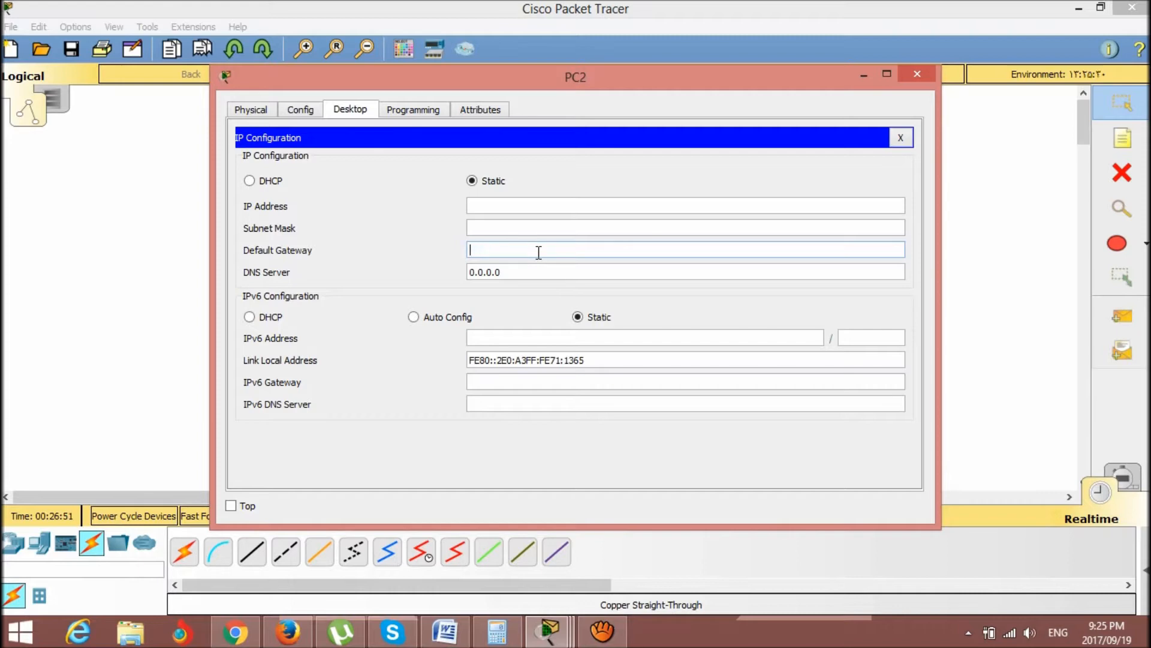
Set PC2's static IP address to 10.0.0.2 with the default subnet mask 255.0.0.0
{"action": "left_click", "coordinate": [511, 199]}
{"action": "type", "text": "10.0.0.2"}
{"action": "key", "text": "Tab"}
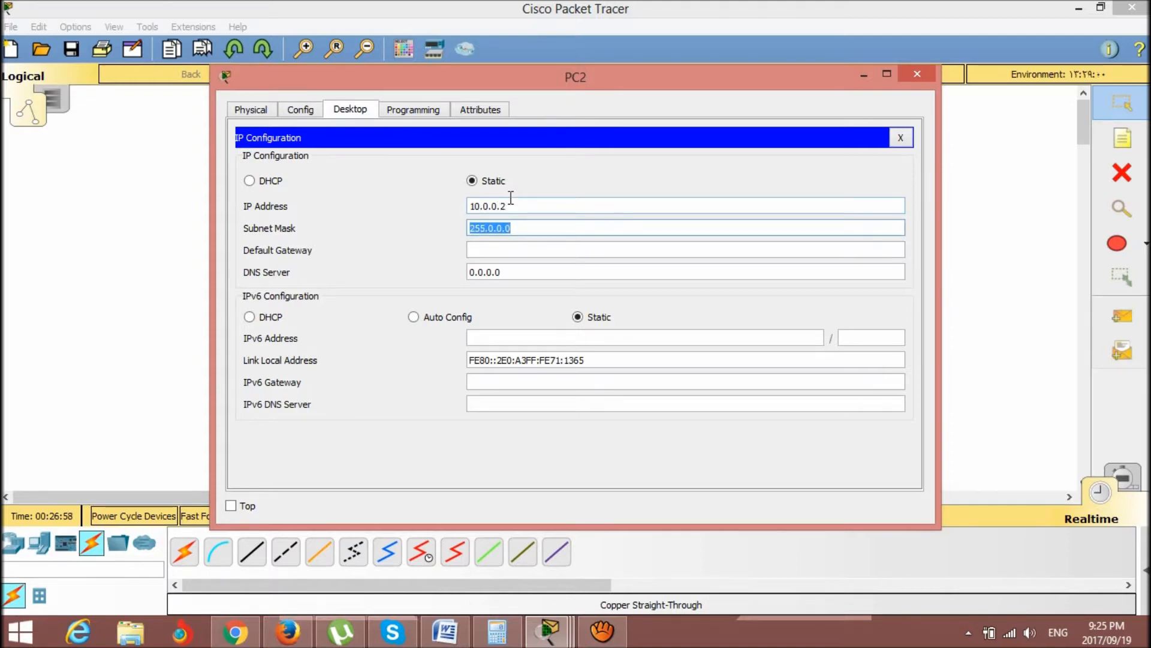
Erase PC2's DNS server entry, close its IP Configuration and minimise the PC2 window
{"action": "left_click", "coordinate": [514, 277]}
{"action": "key", "text": "BackSpace"}
{"action": "key", "text": "BackSpace"}
{"action": "key", "text": "BackSpace"}
{"action": "key", "text": "BackSpace"}
{"action": "key", "text": "BackSpace"}
{"action": "key", "text": "BackSpace"}
{"action": "key", "text": "BackSpace"}
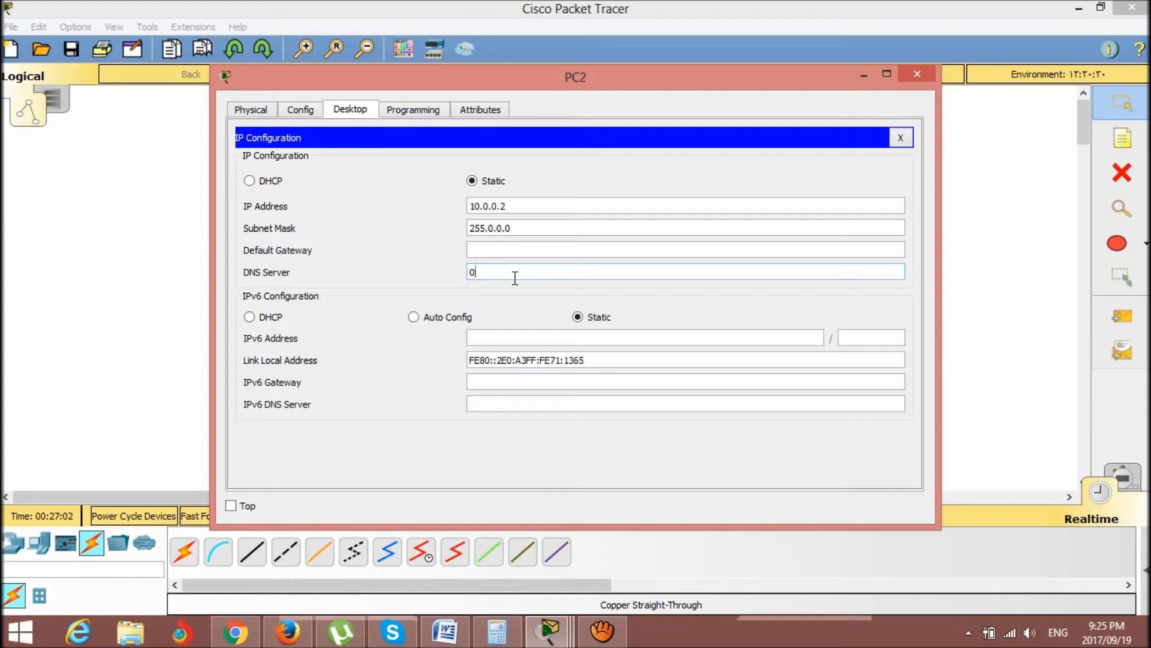
{"action": "left_click", "coordinate": [900, 137]}
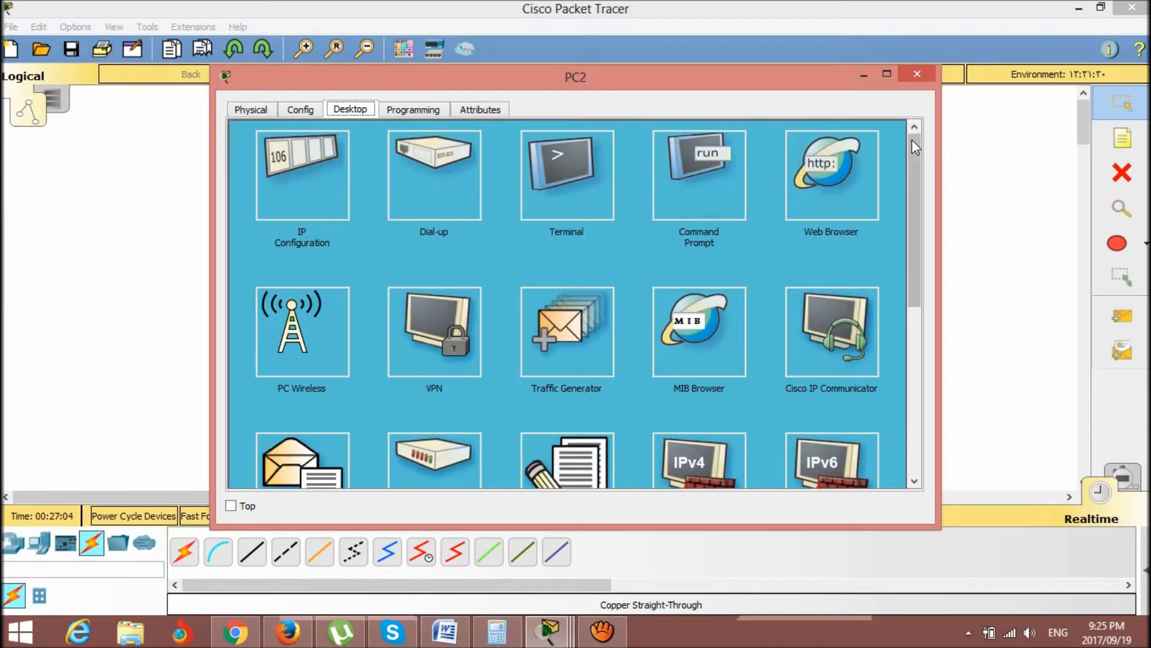
{"action": "left_click", "coordinate": [864, 75]}
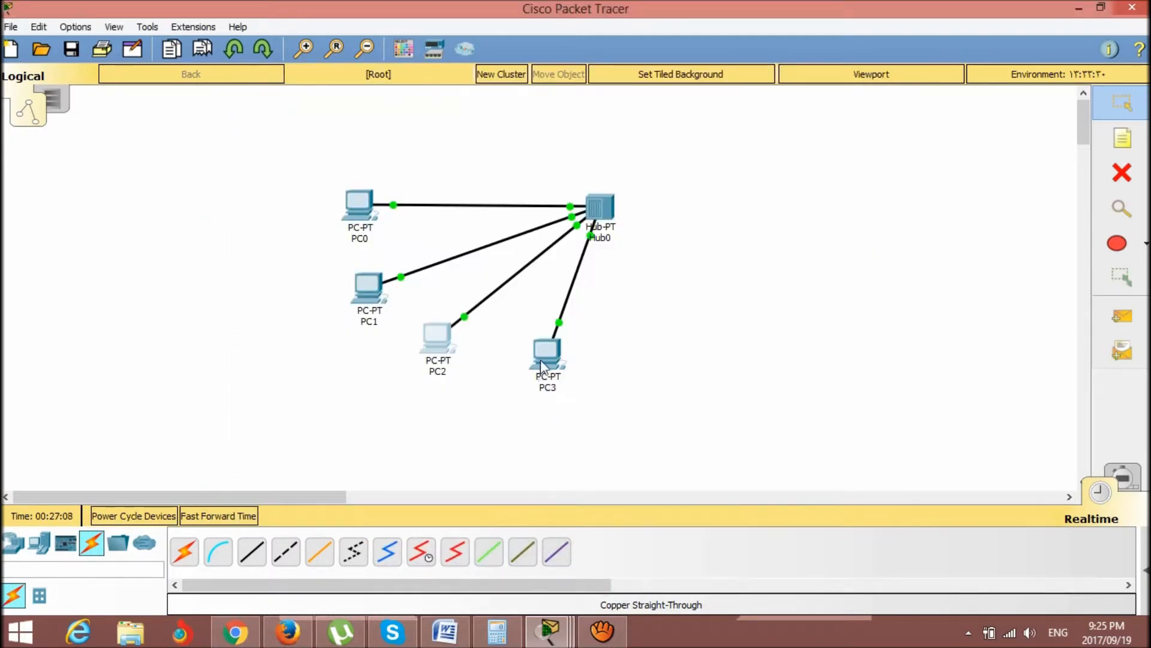
Check the IP addresses of PC3, PC2, PC1 and PC0 in their device summaries on the workspace
{"action": "mouse_move", "coordinate": [541, 358]}
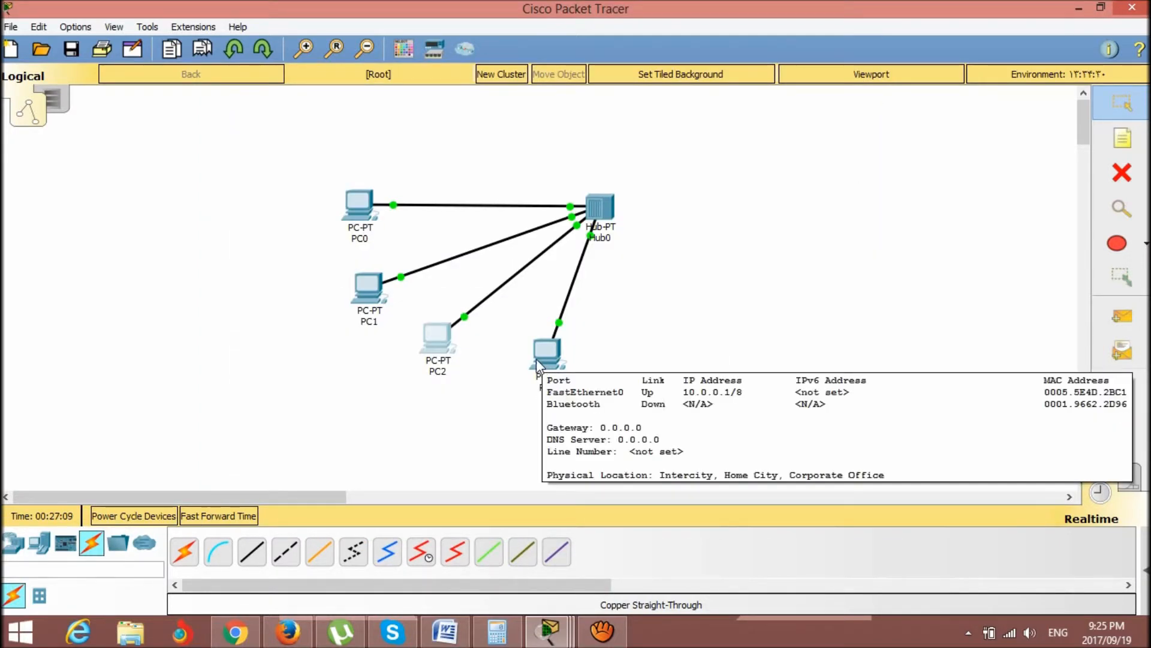
{"action": "mouse_move", "coordinate": [436, 337]}
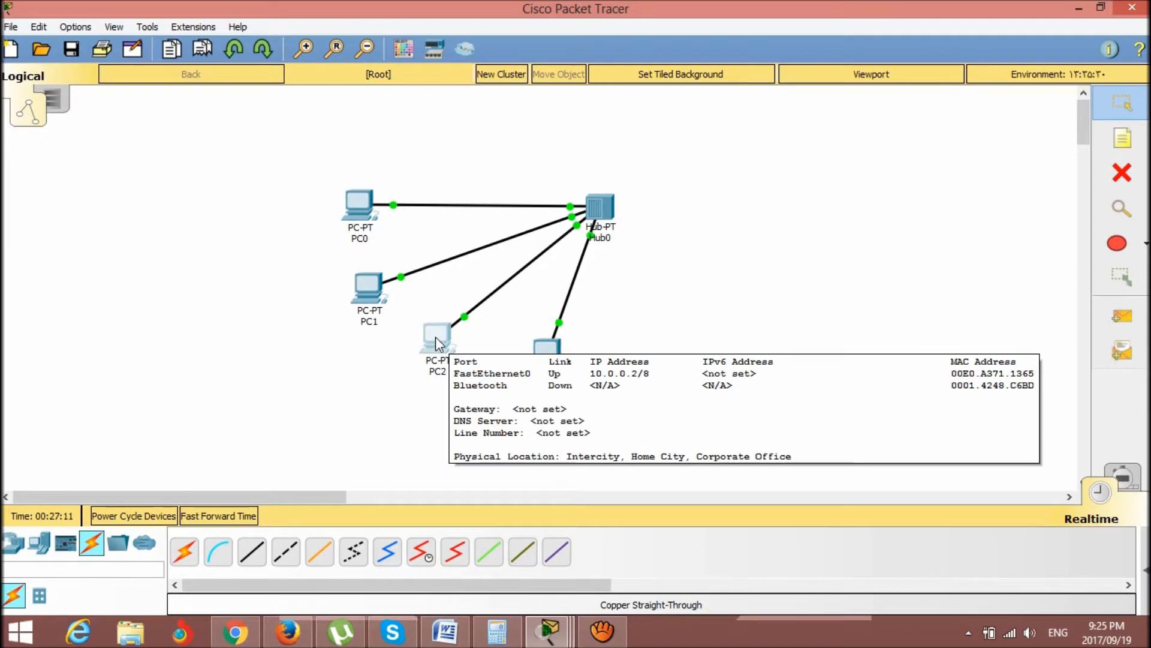
{"action": "mouse_move", "coordinate": [359, 298]}
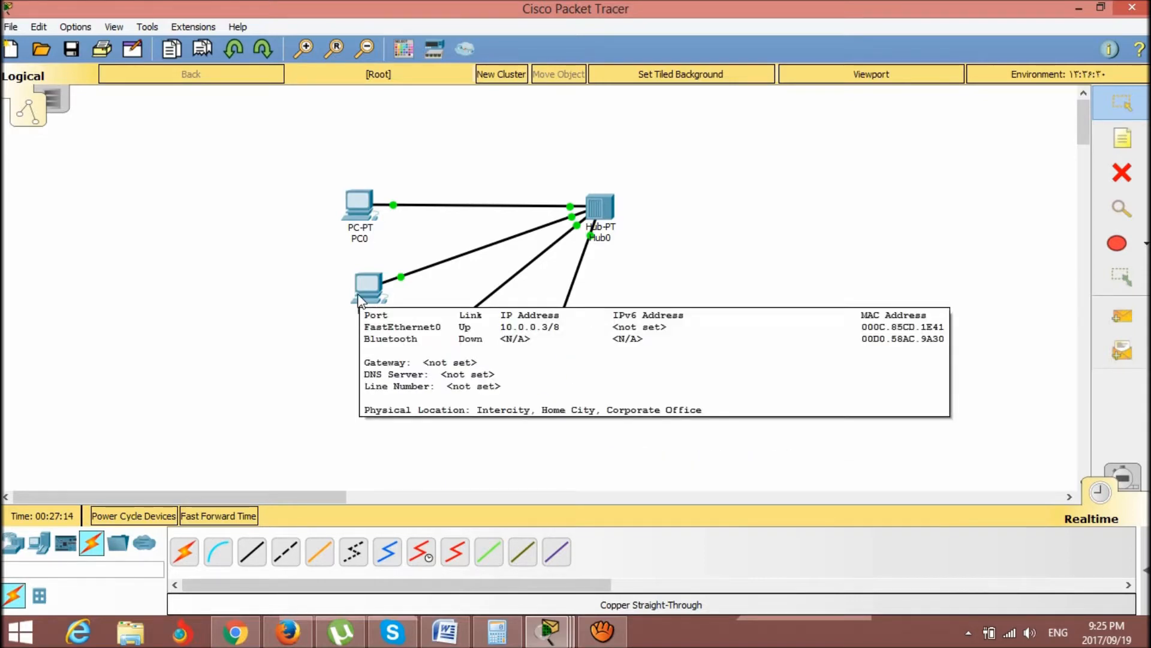
{"action": "mouse_move", "coordinate": [358, 217]}
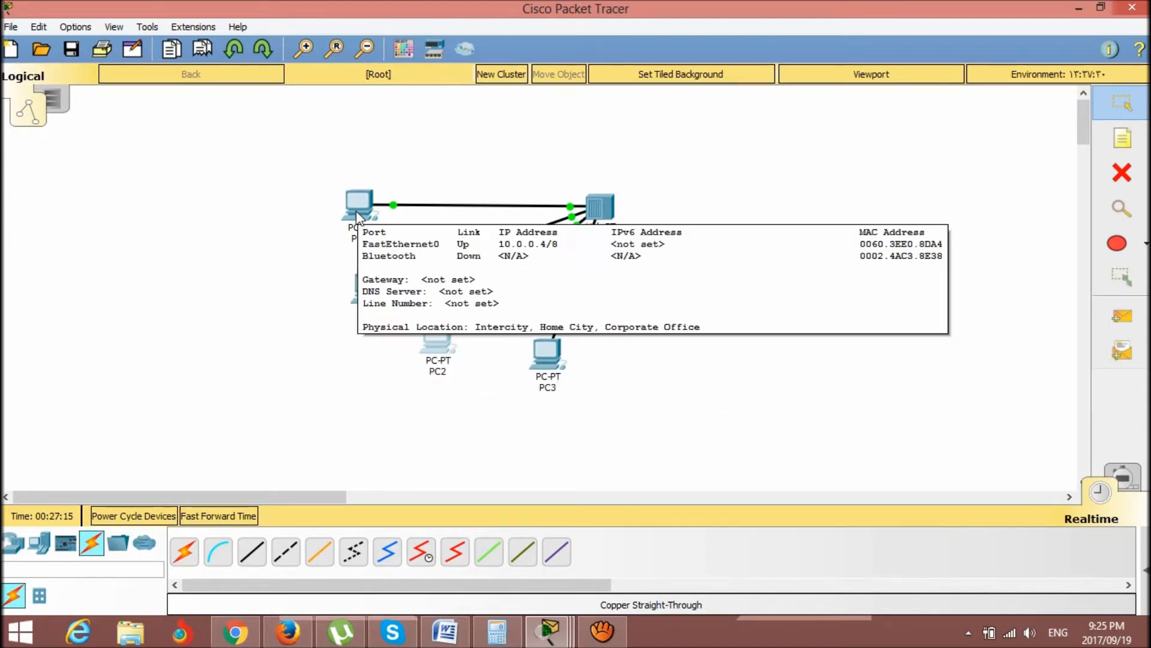
Reopen PC2's Command Prompt and run ipconfig again to check its new address settings
{"action": "left_click", "coordinate": [435, 344]}
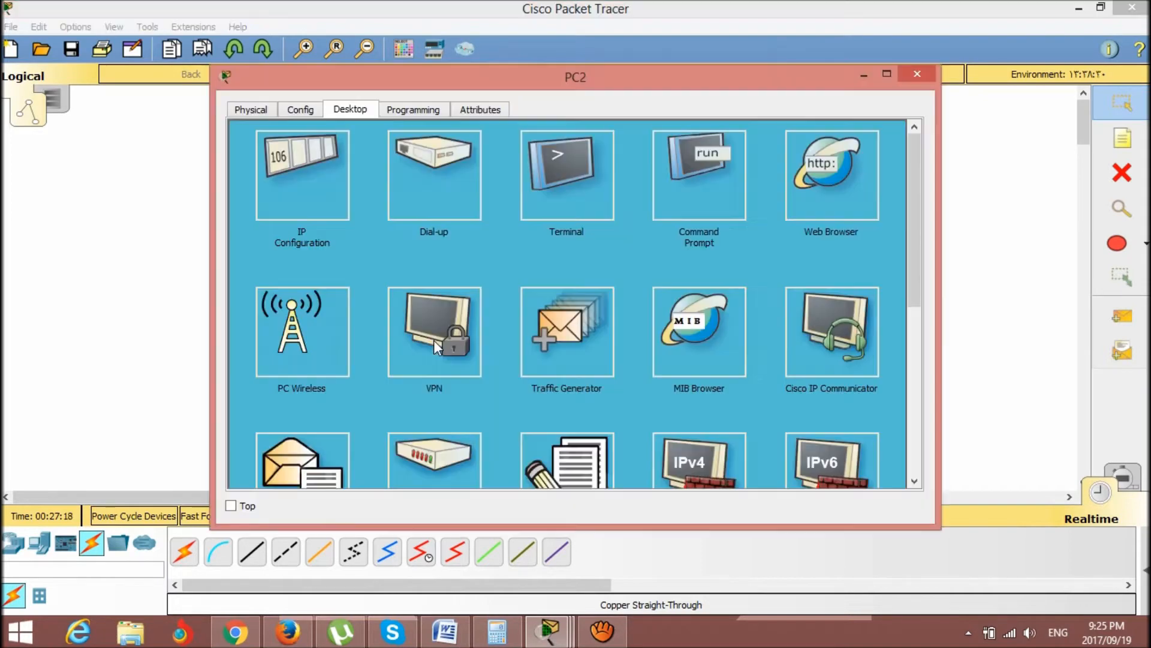
{"action": "left_click", "coordinate": [717, 186]}
{"action": "key", "text": "Up"}
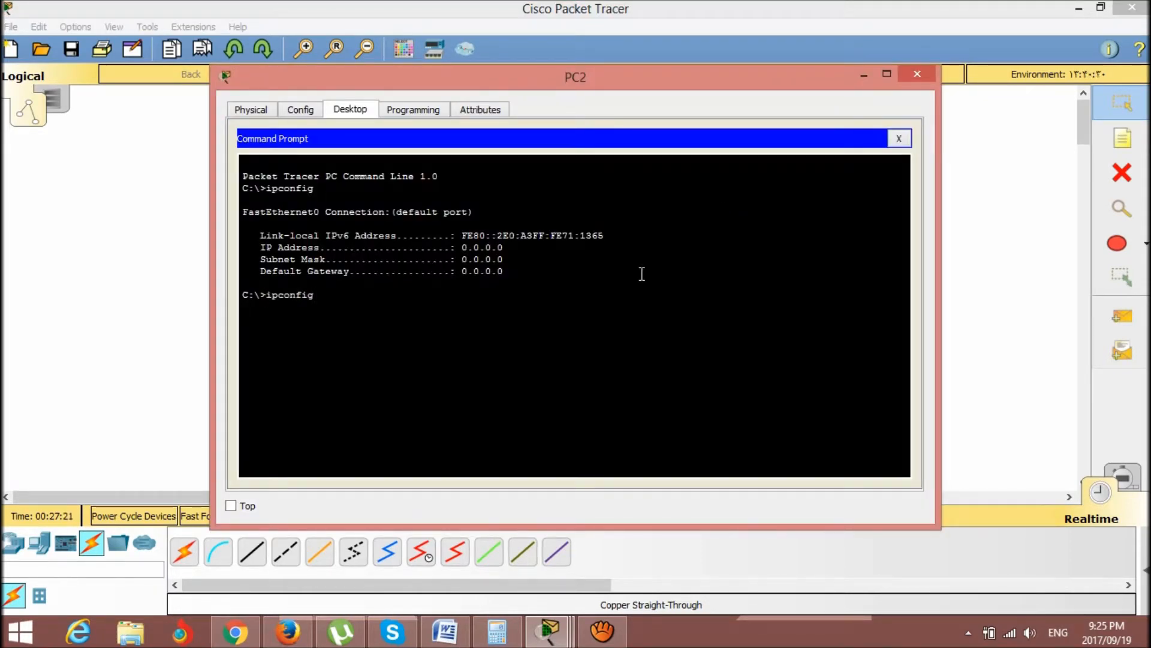
{"action": "key", "text": "Return"}
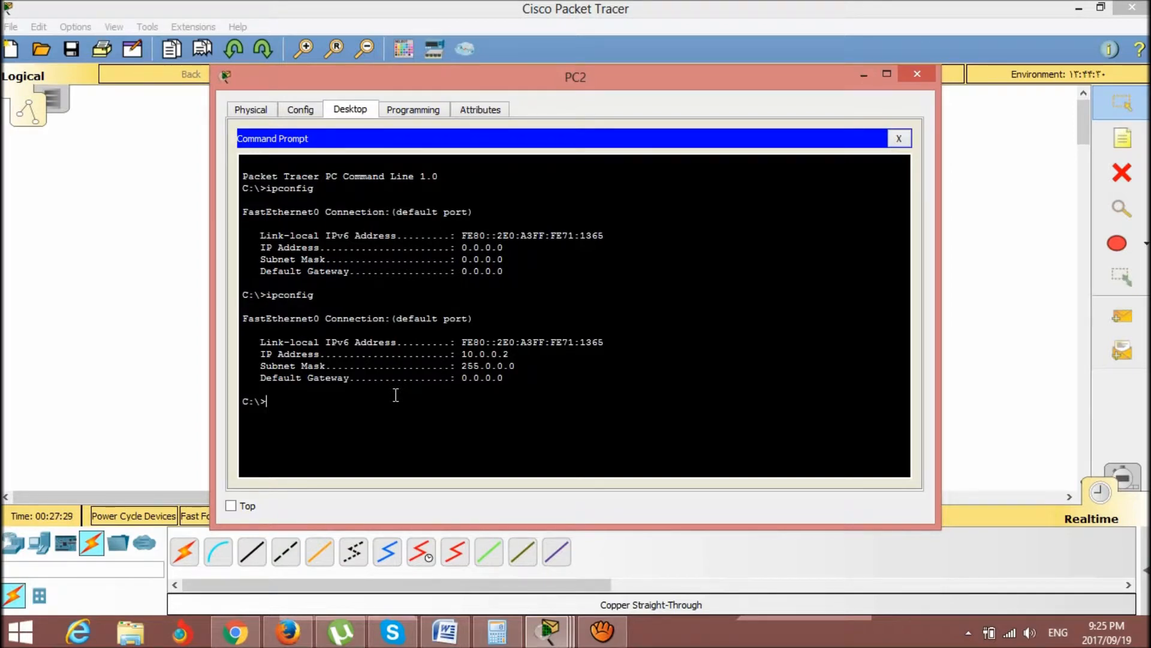
Test the connection from PC2 to PC3 with ping 10.0.0.1, and close the PC2 window
{"action": "type", "text": "ping 10.0.0.1"}
{"action": "key", "text": "Return"}
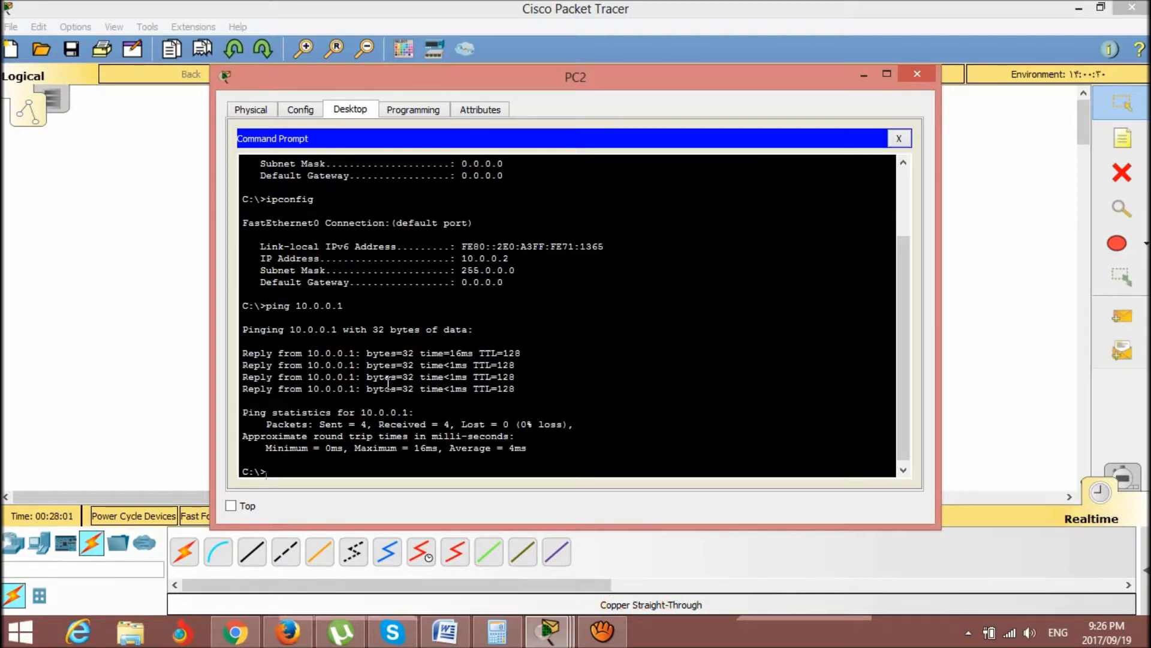
{"action": "left_click", "coordinate": [898, 138]}
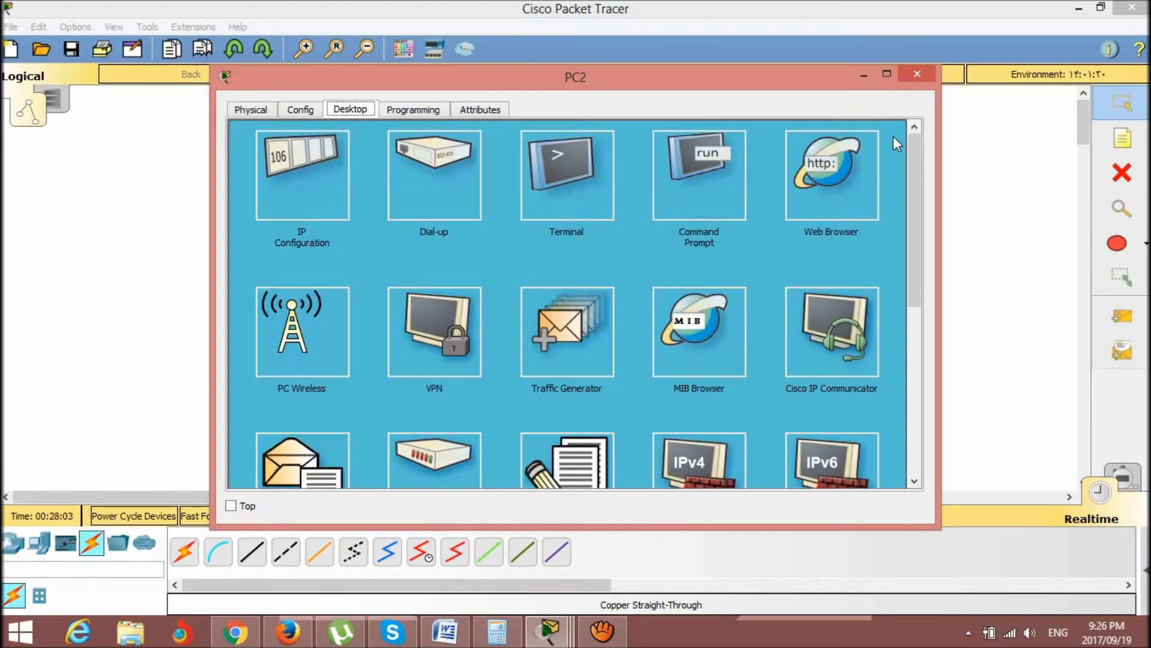
{"action": "left_click", "coordinate": [917, 74]}
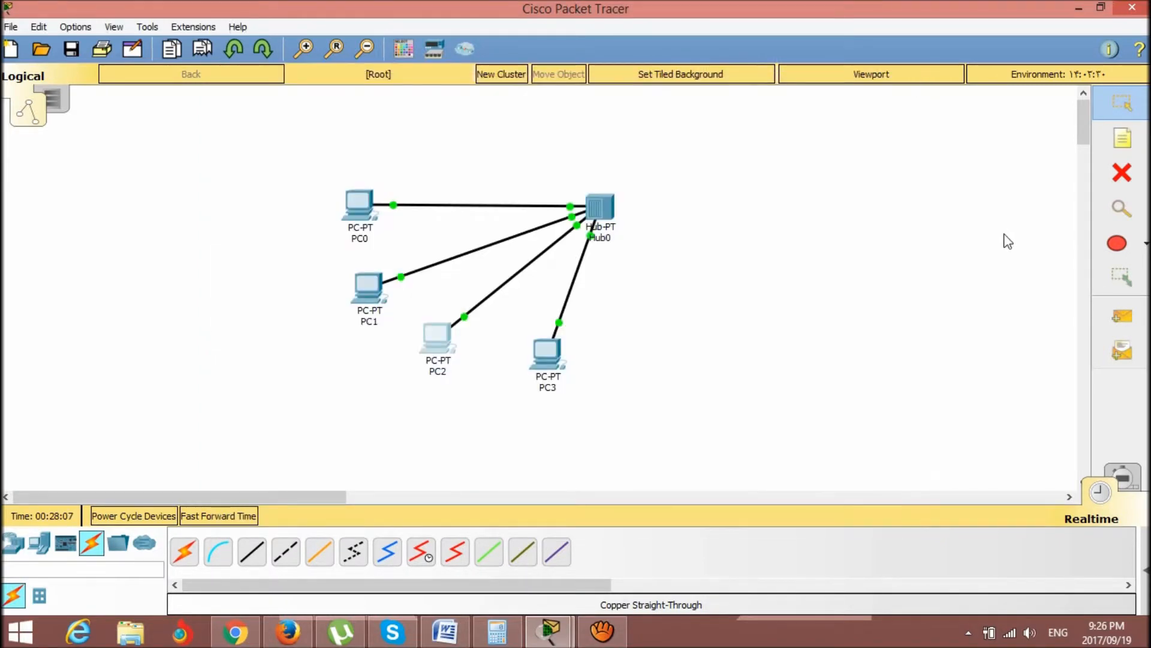
Switch to Simulation mode and add a simple PDU from PC3 to PC0
{"action": "left_click", "coordinate": [1124, 475]}
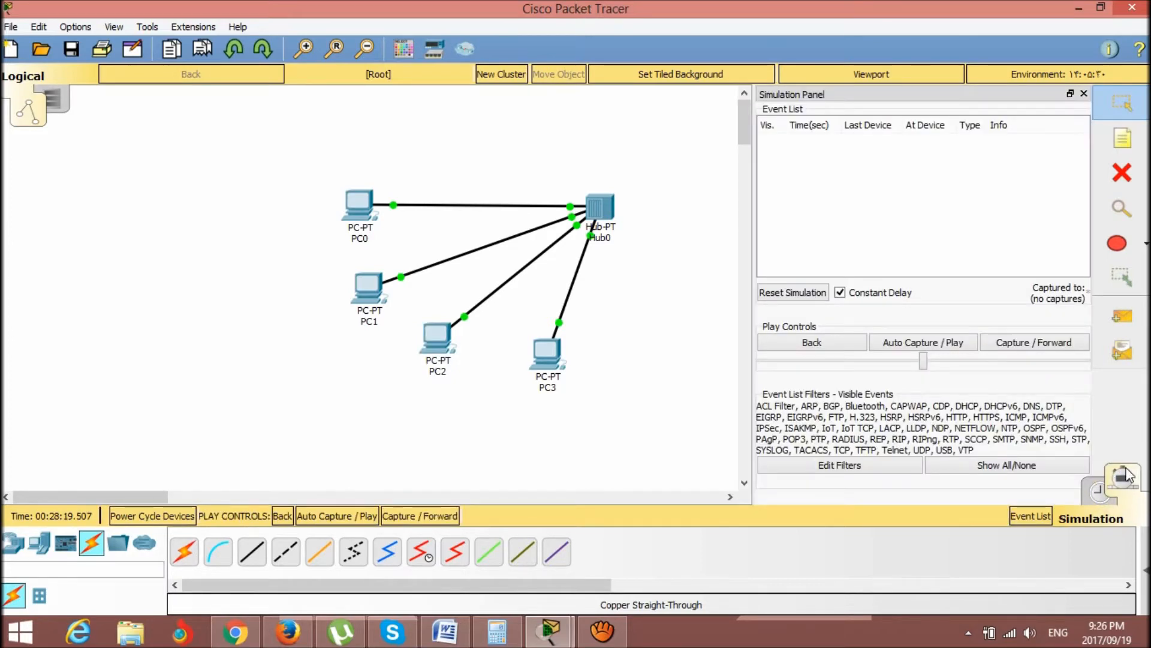
{"action": "left_click", "coordinate": [1124, 321]}
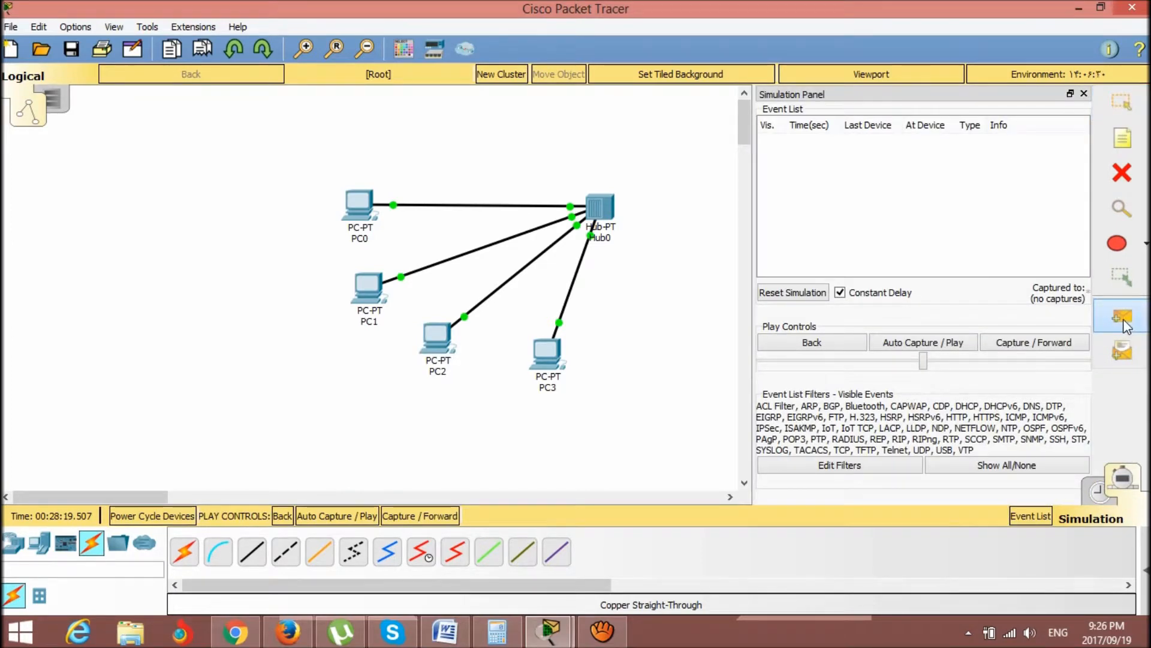
{"action": "left_click", "coordinate": [539, 346]}
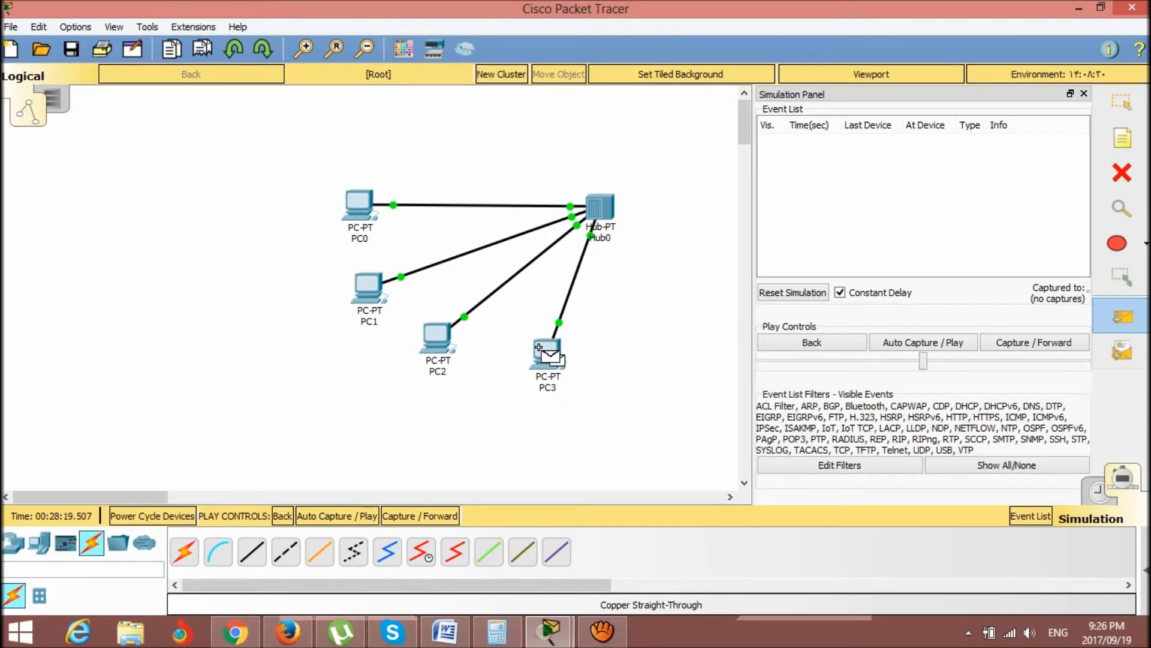
{"action": "left_click", "coordinate": [348, 205]}
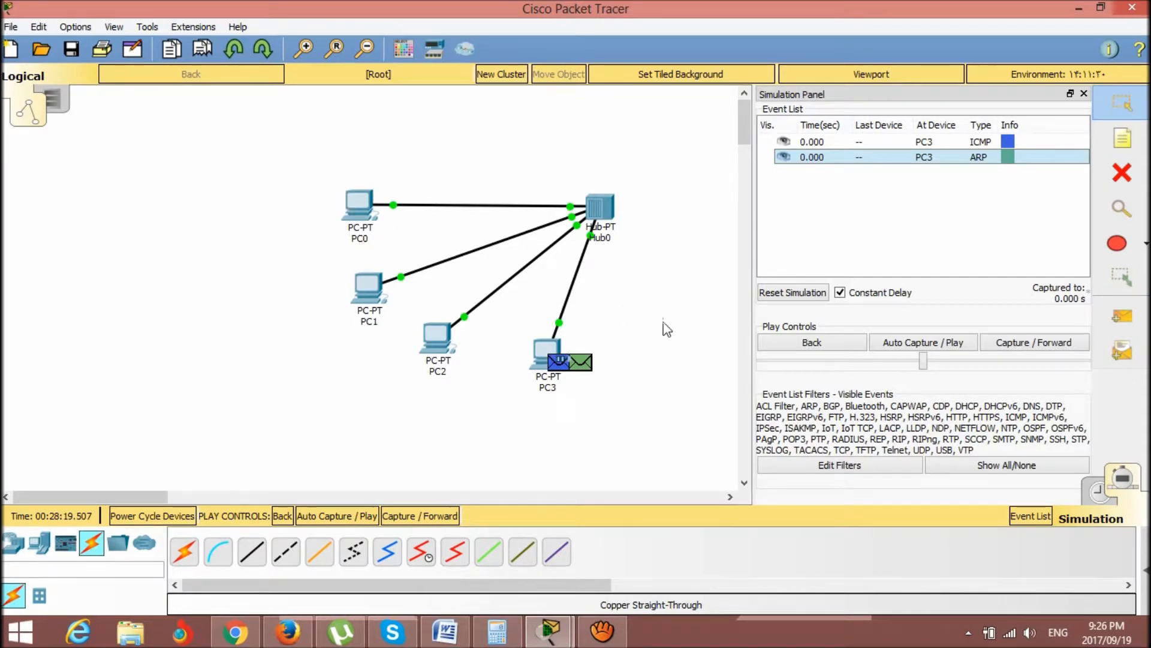
Run the simulation with Auto Capture / Play and check the message's status in the PDU list
{"action": "left_click", "coordinate": [883, 340]}
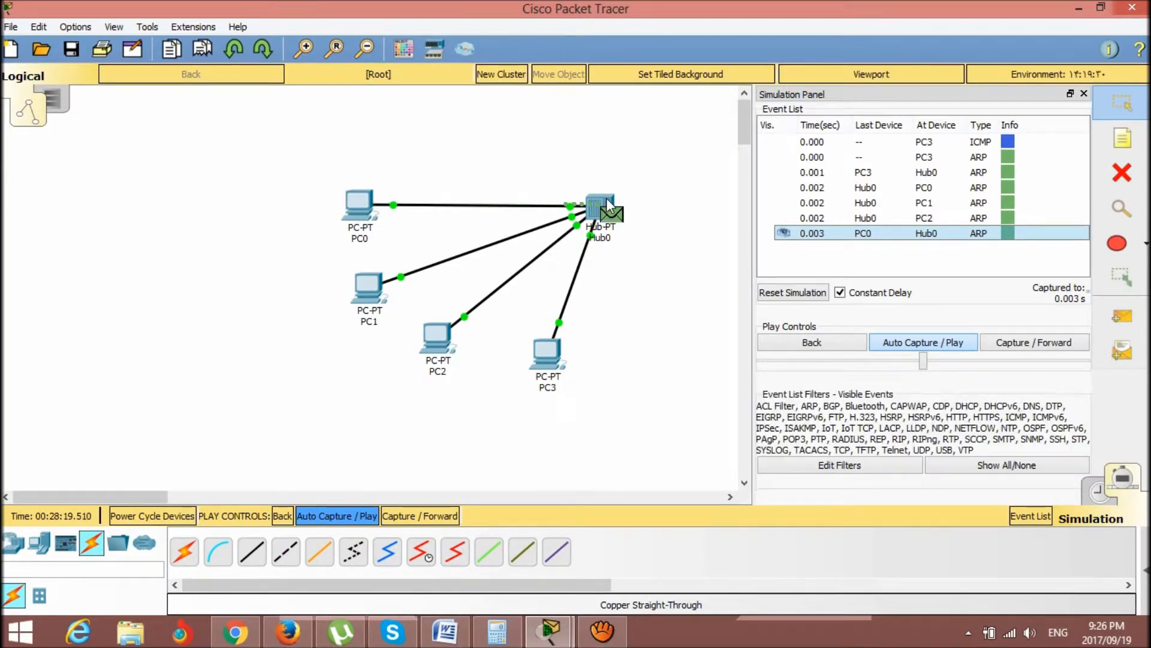
{"action": "mouse_move", "coordinate": [607, 210]}
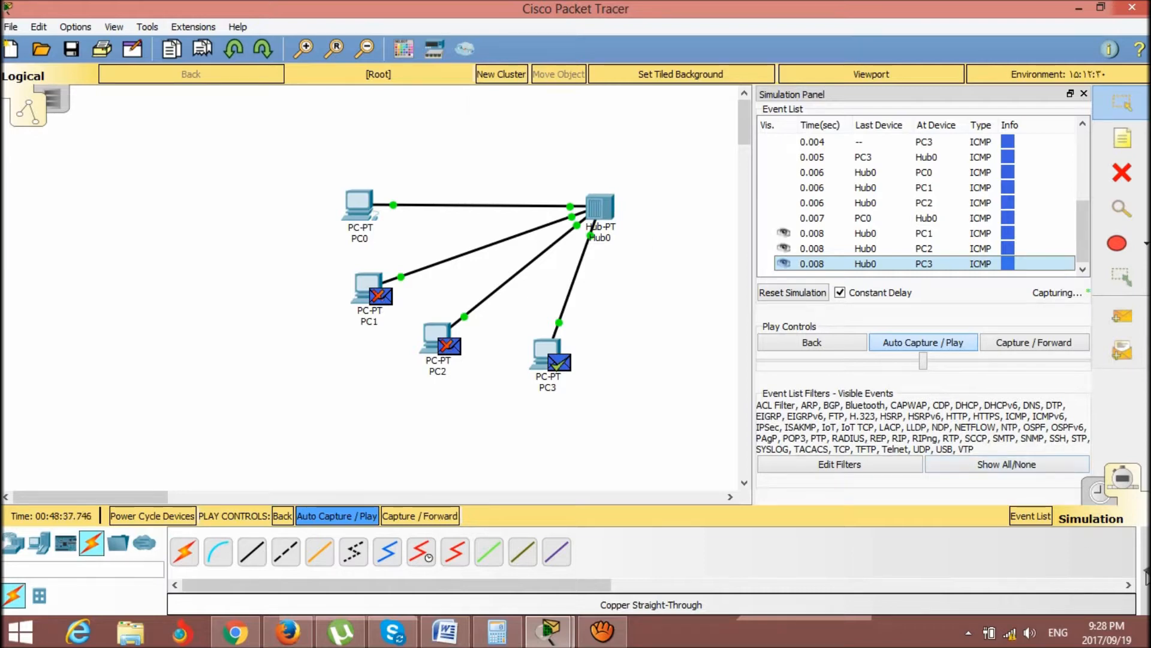
{"action": "left_click", "coordinate": [1145, 574]}
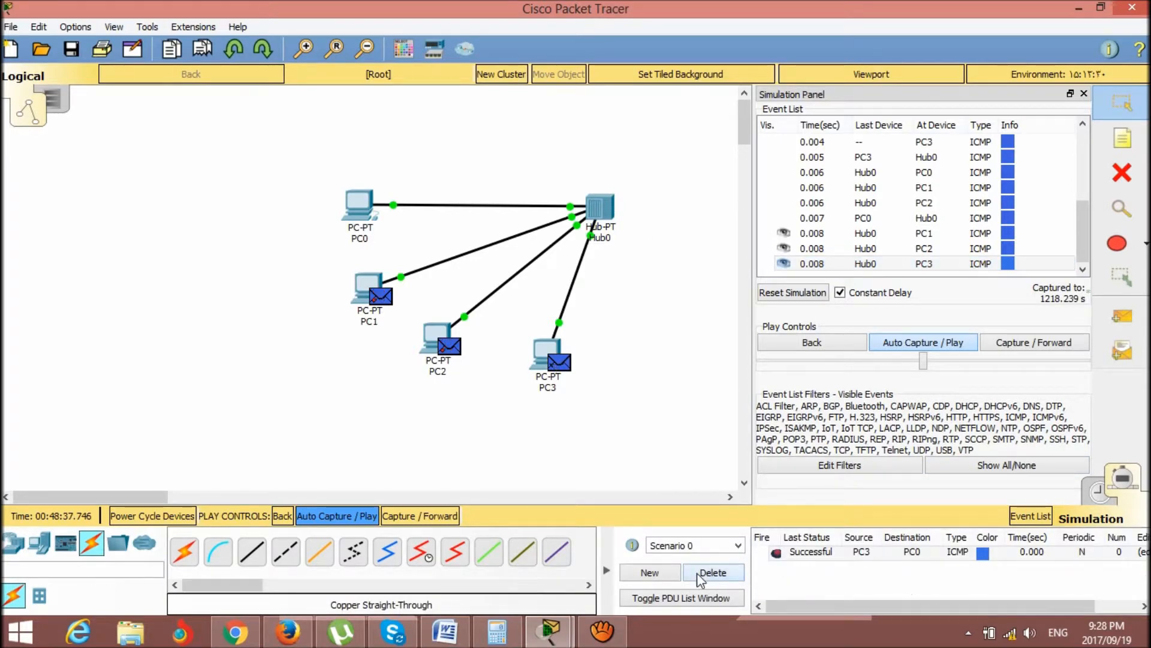
Delete simulation Scenario 0 and close the Simulation Panel
{"action": "left_click", "coordinate": [712, 574]}
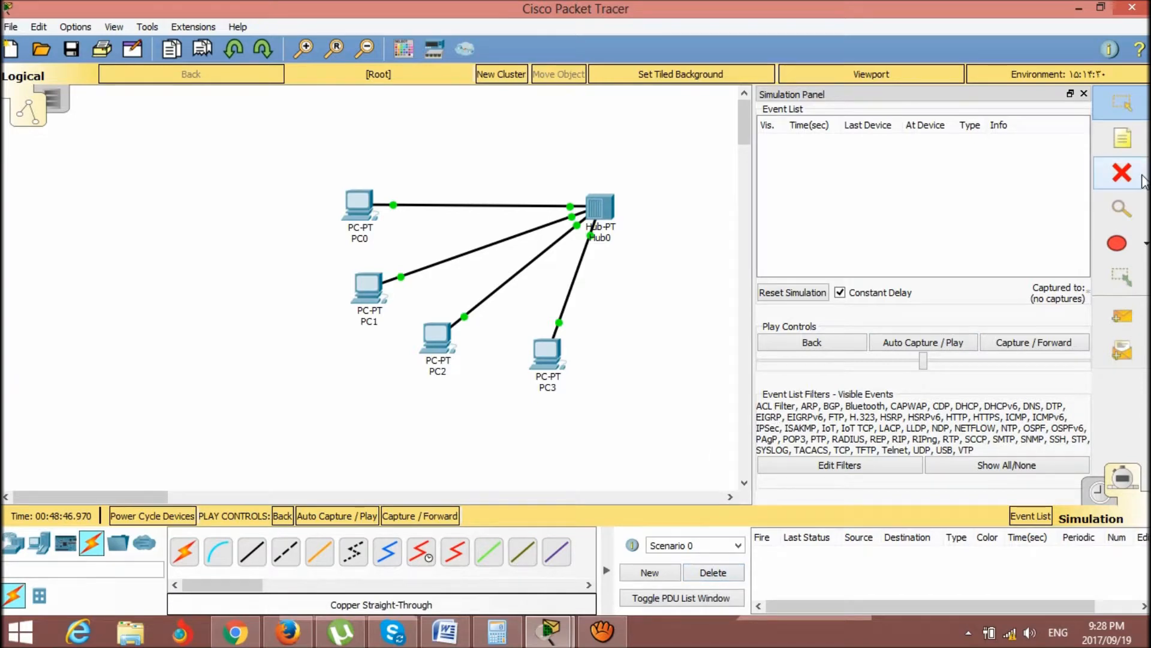
{"action": "left_click", "coordinate": [1084, 94]}
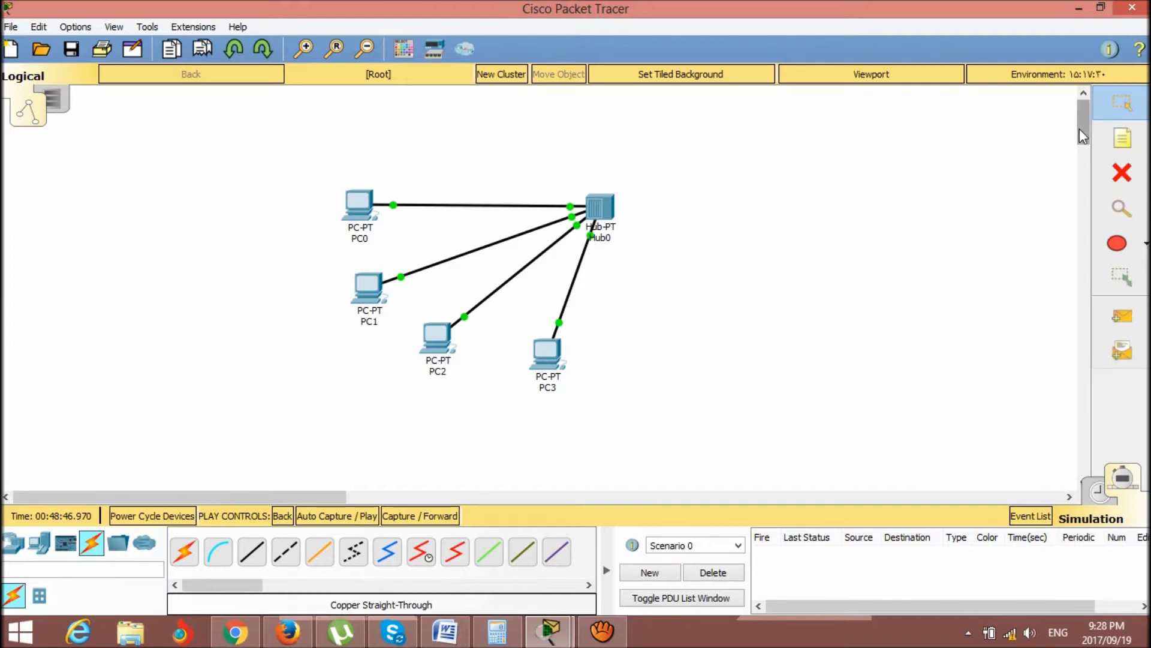
Move the whole hub network with its four PCs to the upper-left corner of the workspace
{"action": "mouse_move", "coordinate": [1084, 127]}
{"action": "left_mouse_down"}
{"action": "mouse_move", "coordinate": [1085, 169]}
{"action": "mouse_move", "coordinate": [1081, 120]}
{"action": "left_mouse_up"}
{"action": "left_click_drag", "start_coordinate": [658, 122], "coordinate": [337, 349]}
{"action": "left_click_drag", "start_coordinate": [591, 166], "coordinate": [294, 164]}
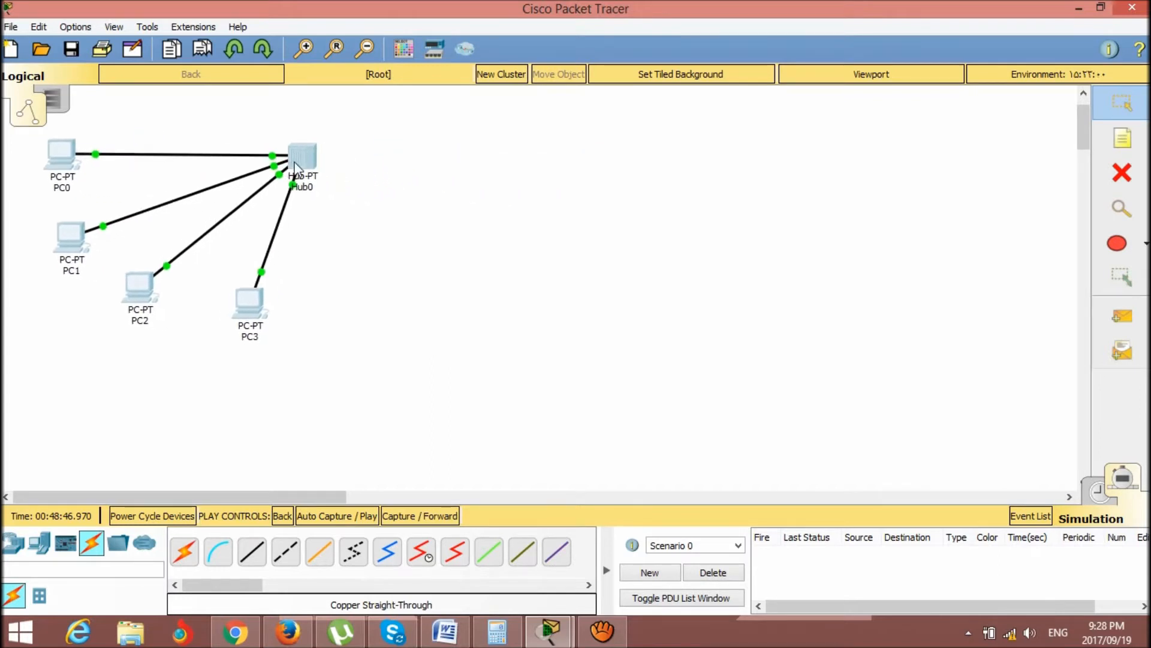
{"action": "left_click", "coordinate": [509, 240]}
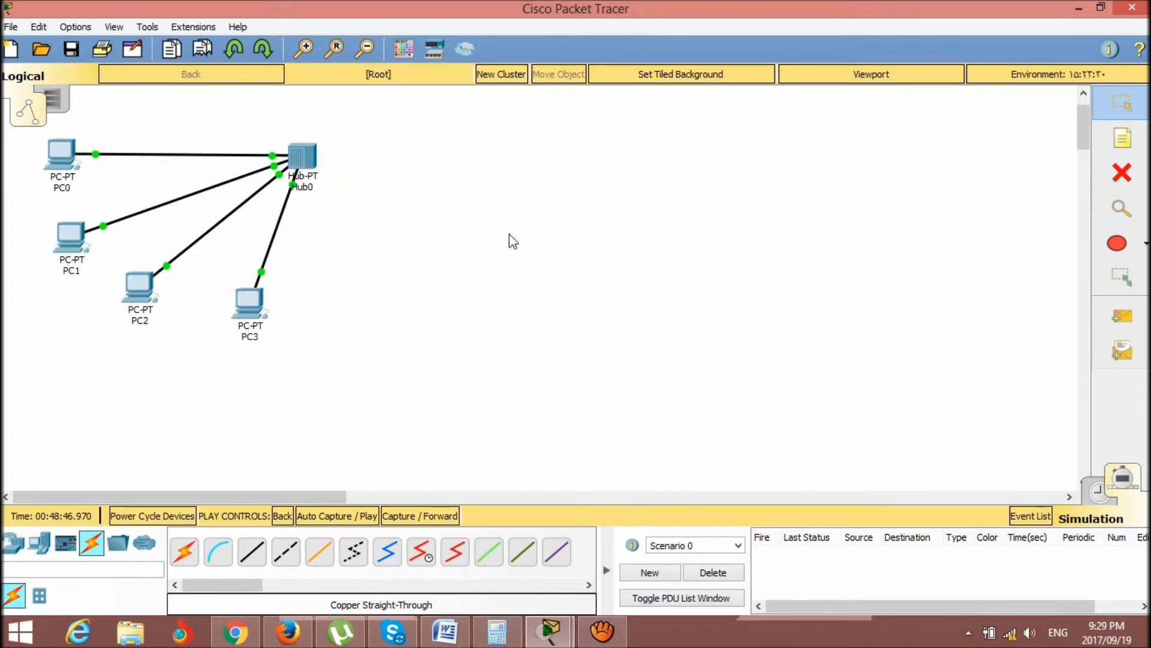
Place a 2960 switch in the empty workspace area to the right of the hub network
{"action": "left_click", "coordinate": [14, 543]}
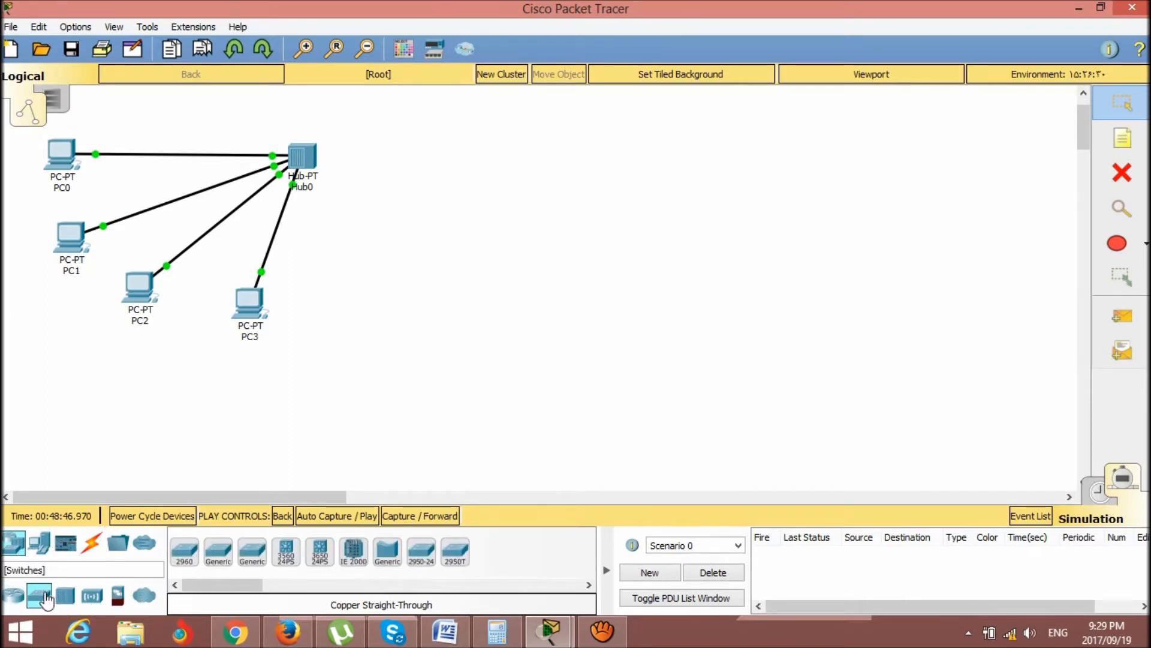
{"action": "left_click", "coordinate": [40, 596]}
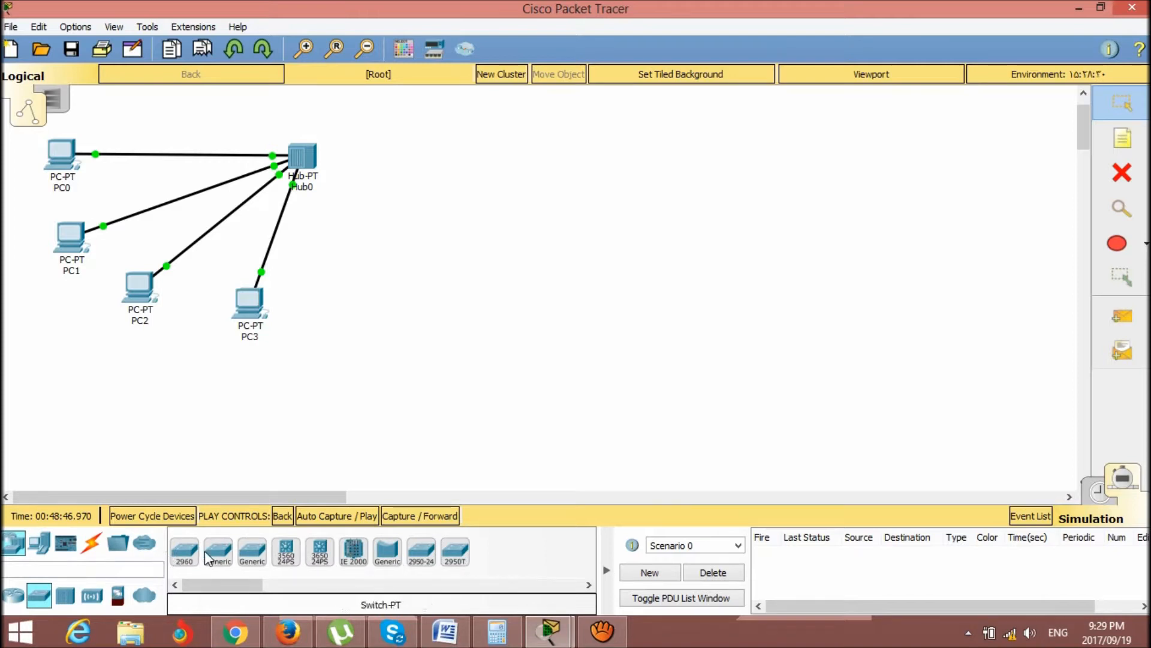
{"action": "left_click", "coordinate": [184, 552]}
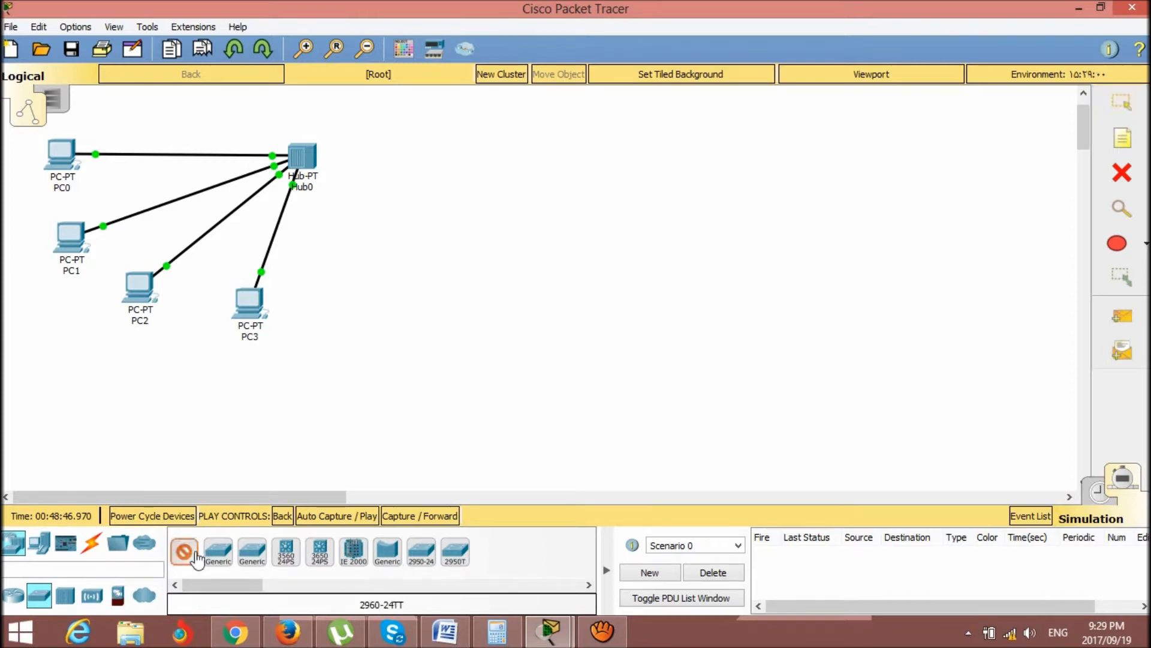
{"action": "left_click", "coordinate": [710, 145]}
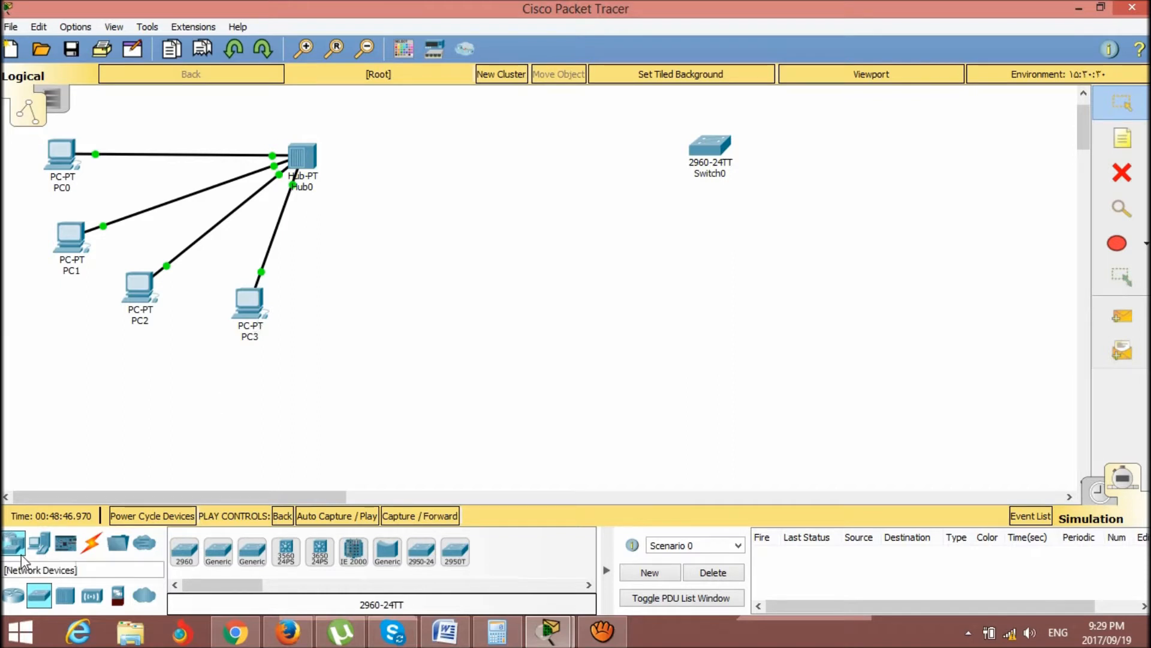
Add four generic PCs in an arc to the left of and below the switch, plus a generic laptop to its right
{"action": "left_click", "coordinate": [41, 545]}
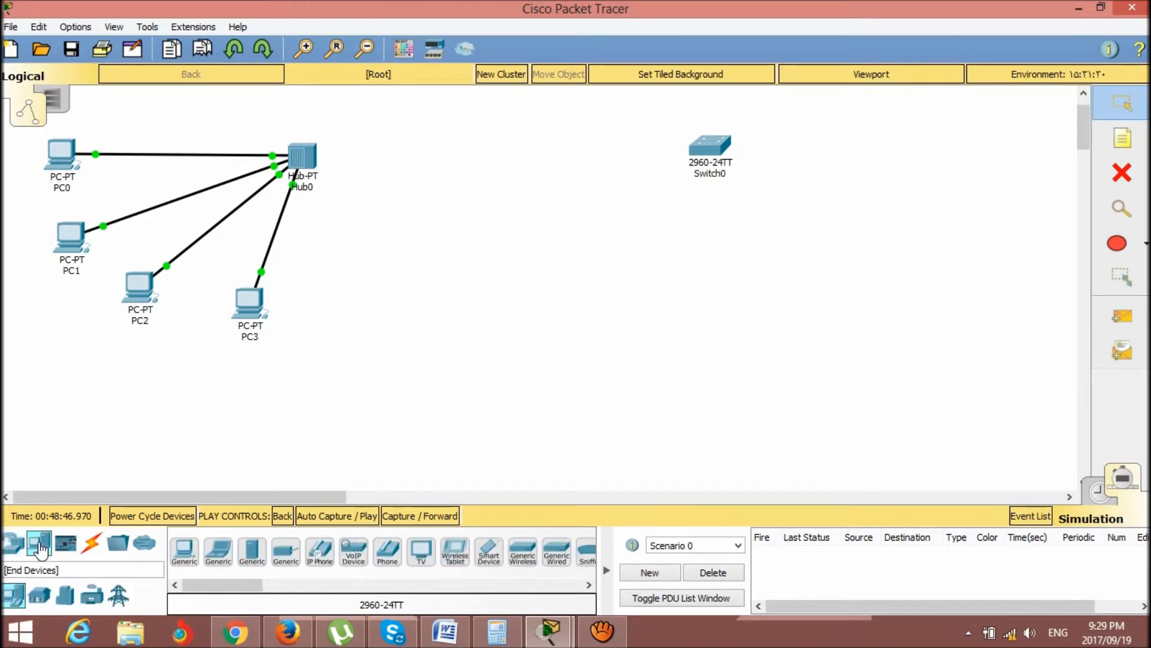
{"action": "left_click", "coordinate": [185, 556]}
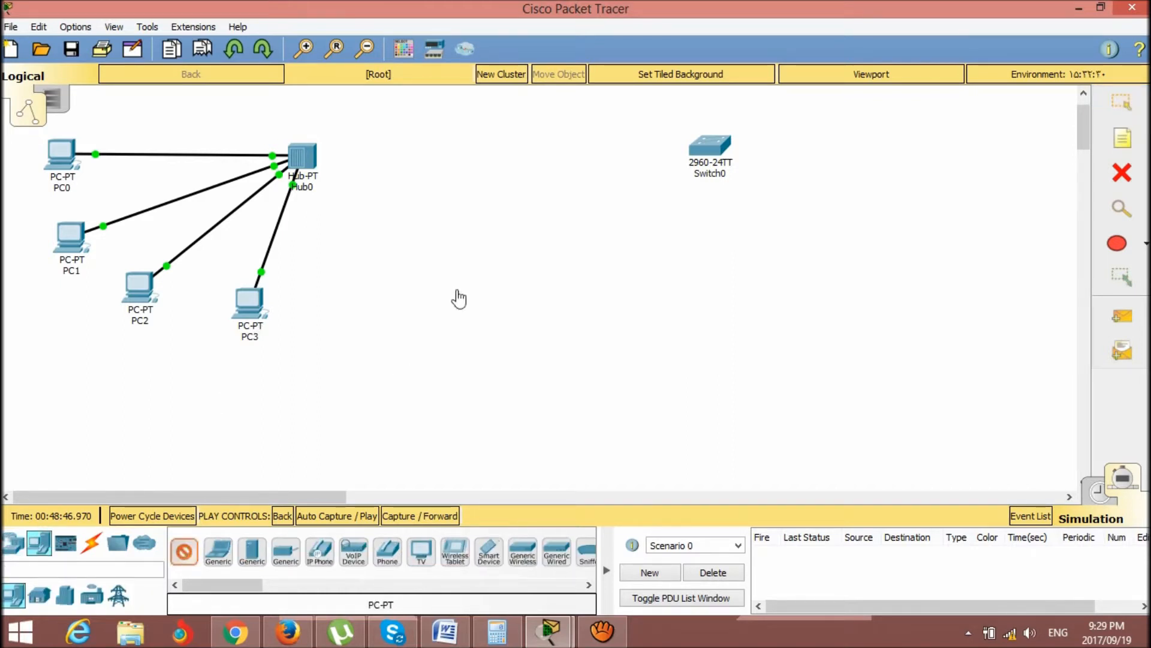
{"action": "left_click", "coordinate": [493, 147]}
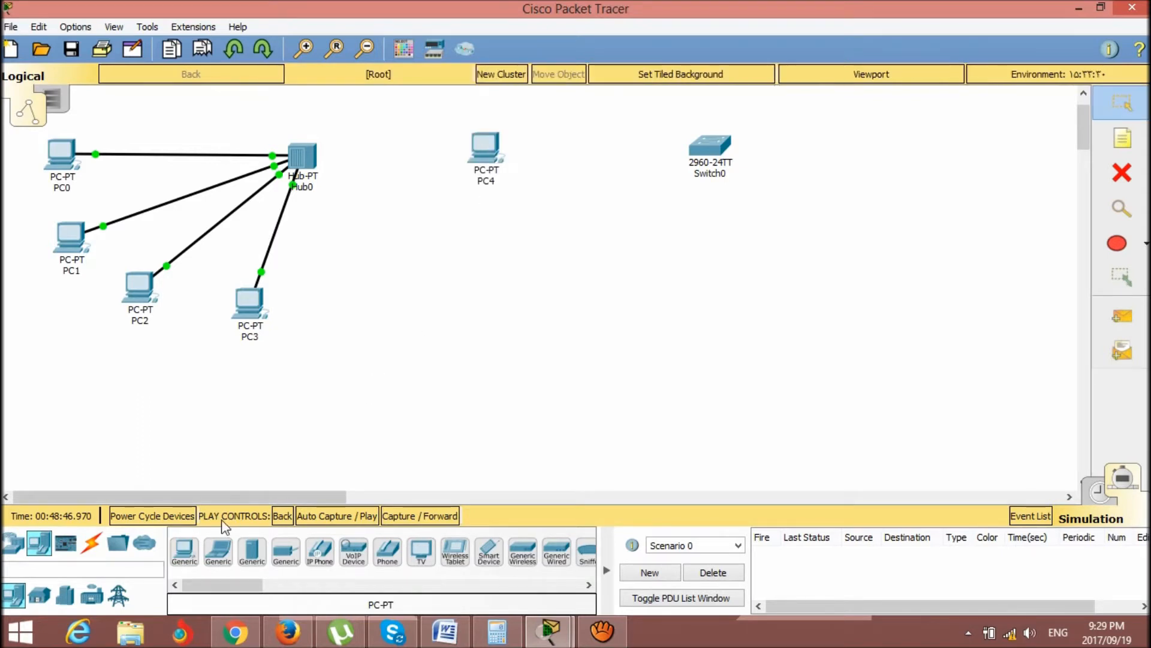
{"action": "left_click", "coordinate": [190, 555]}
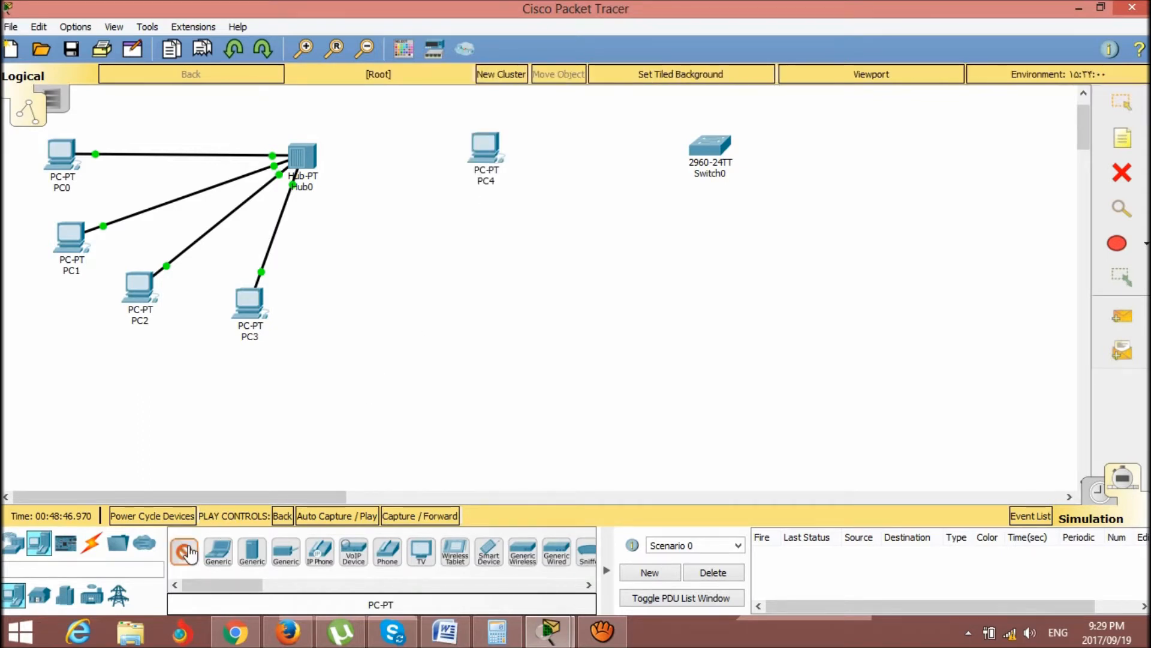
{"action": "left_click", "coordinate": [518, 237]}
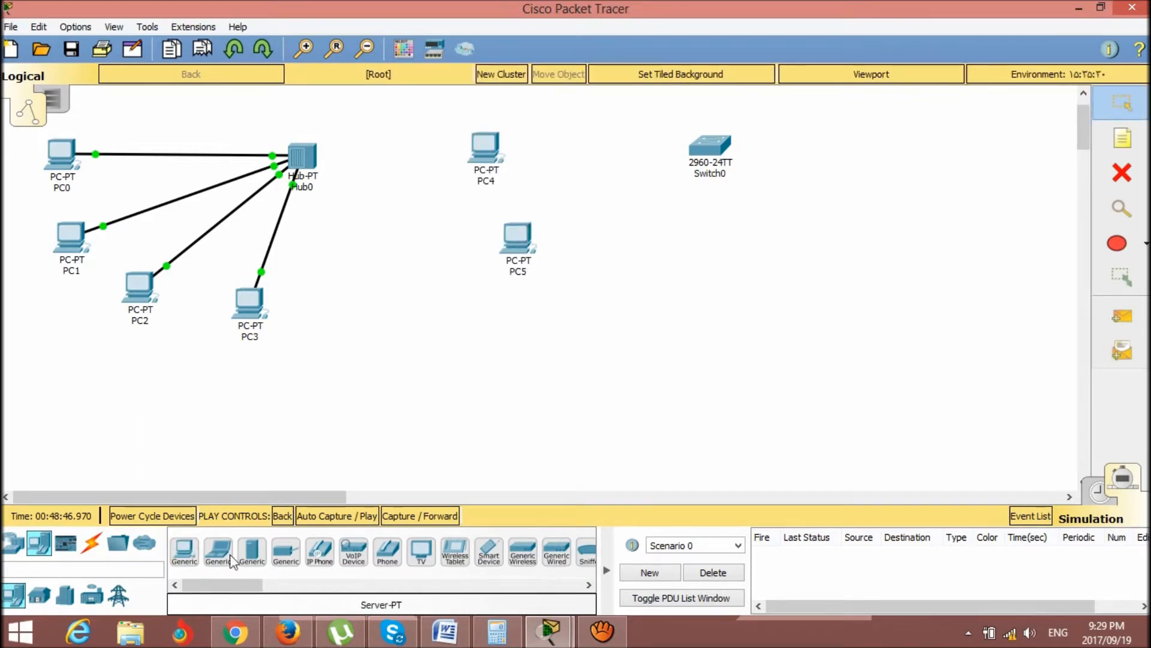
{"action": "left_click", "coordinate": [184, 551]}
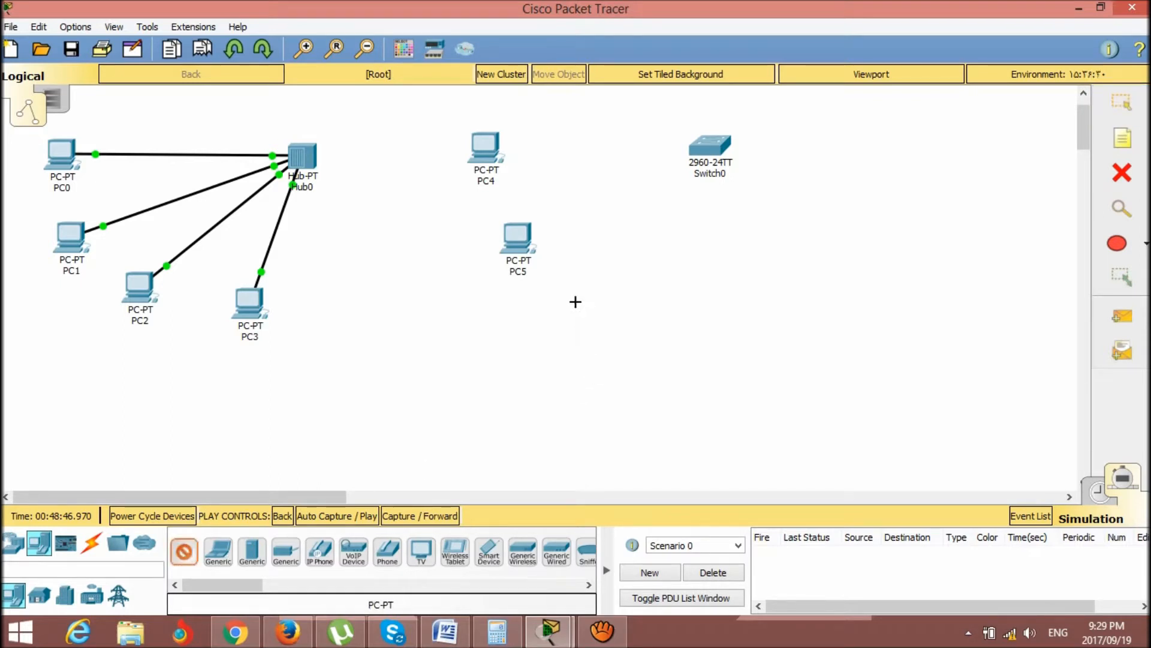
{"action": "left_click", "coordinate": [592, 280]}
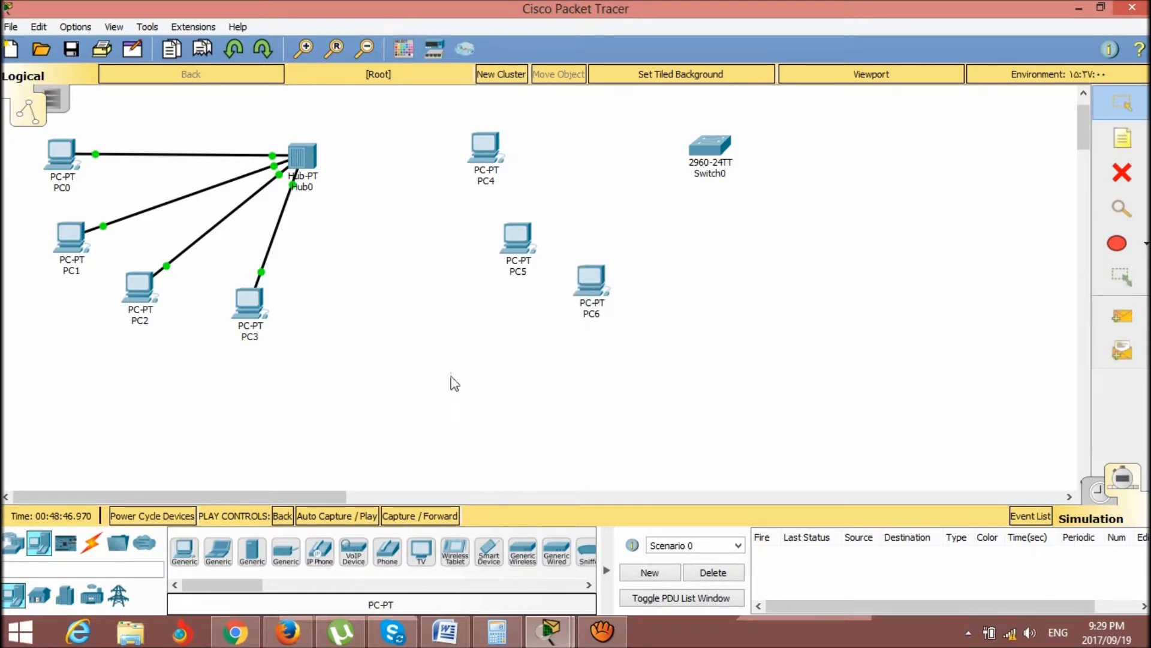
{"action": "left_click", "coordinate": [184, 550]}
{"action": "left_click", "coordinate": [734, 298]}
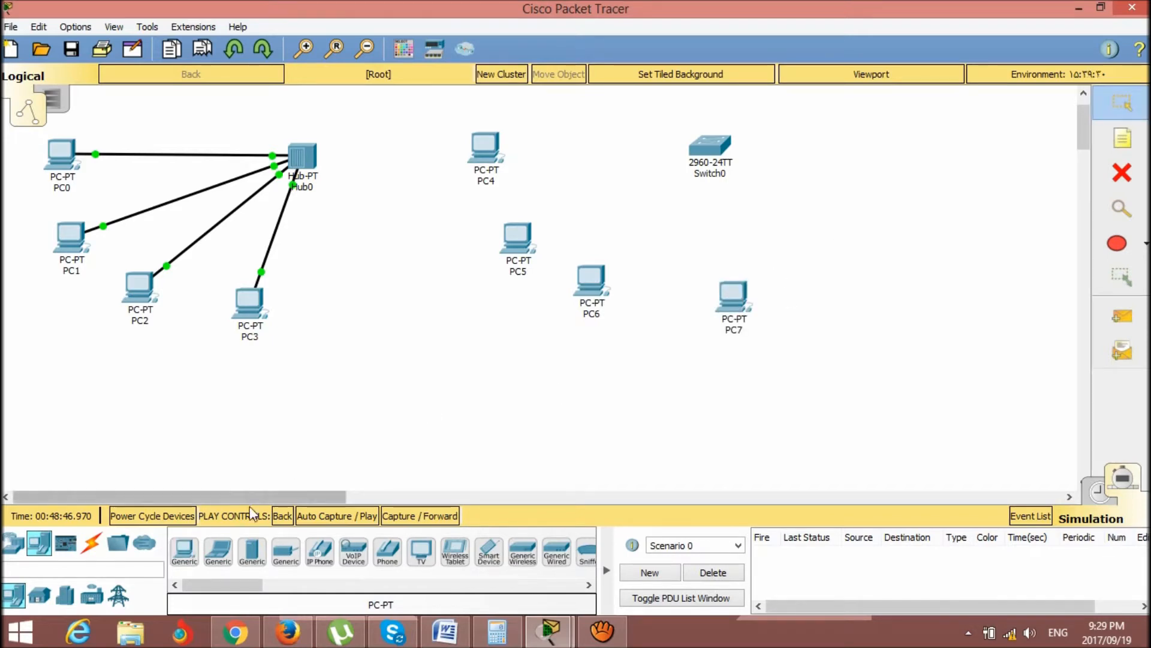
{"action": "left_click", "coordinate": [226, 560]}
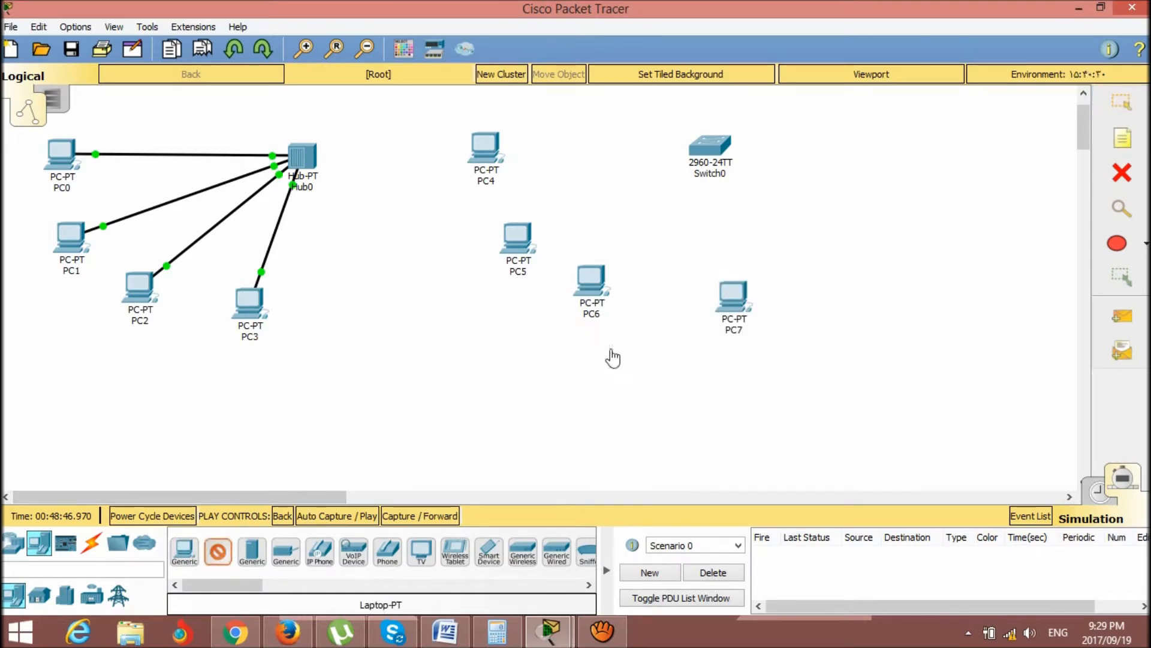
{"action": "left_click", "coordinate": [860, 184]}
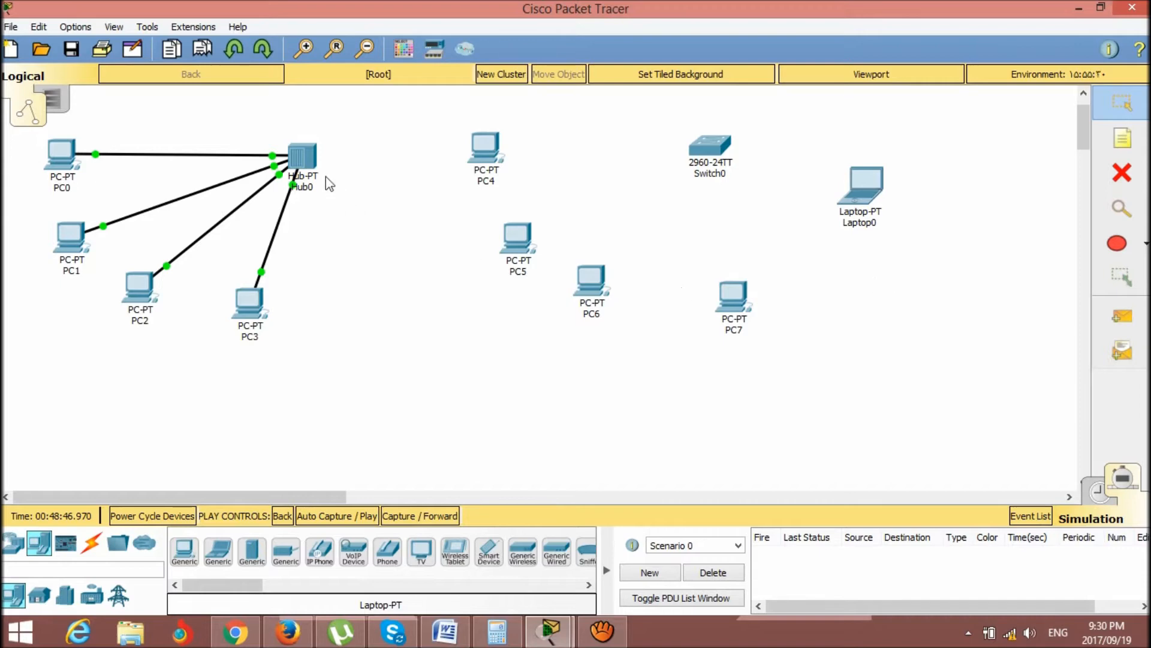
Add a generic Cloud-PT WAN device between Hub0 and PC4
{"action": "mouse_move", "coordinate": [312, 172]}
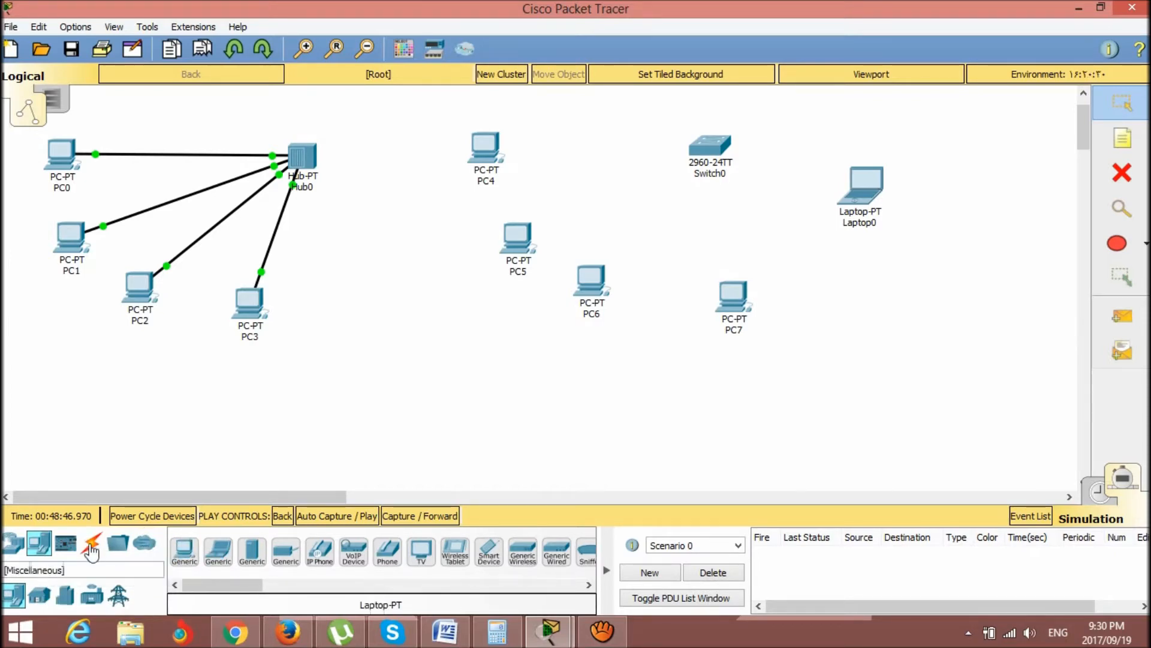
{"action": "left_click", "coordinate": [65, 544]}
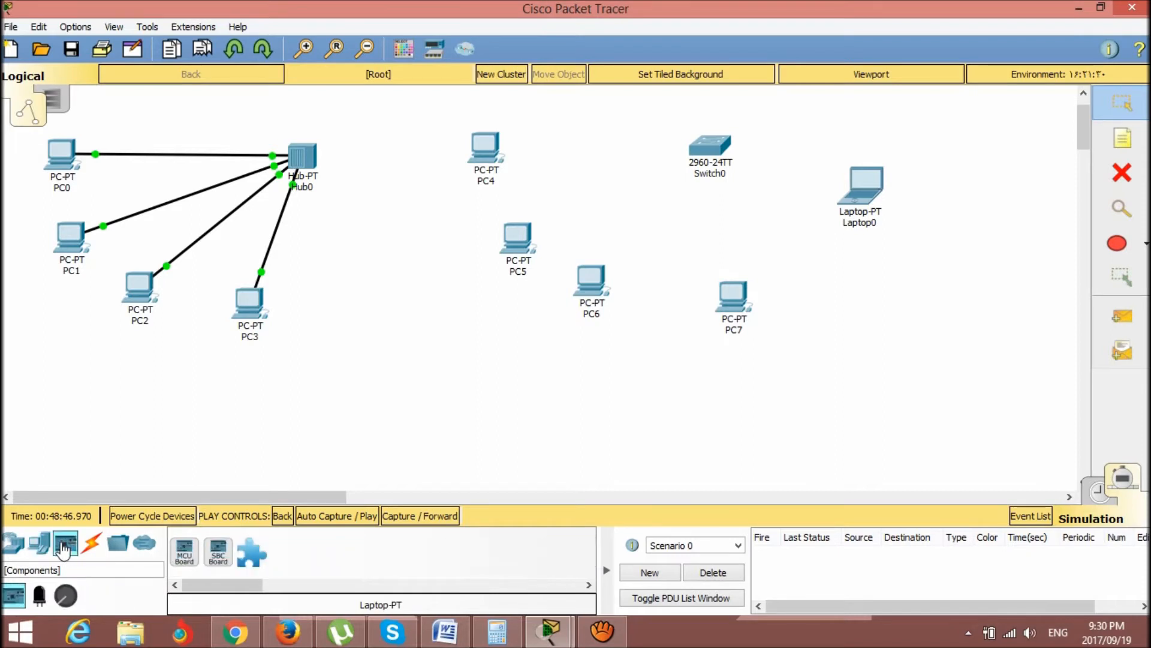
{"action": "left_click", "coordinate": [13, 543]}
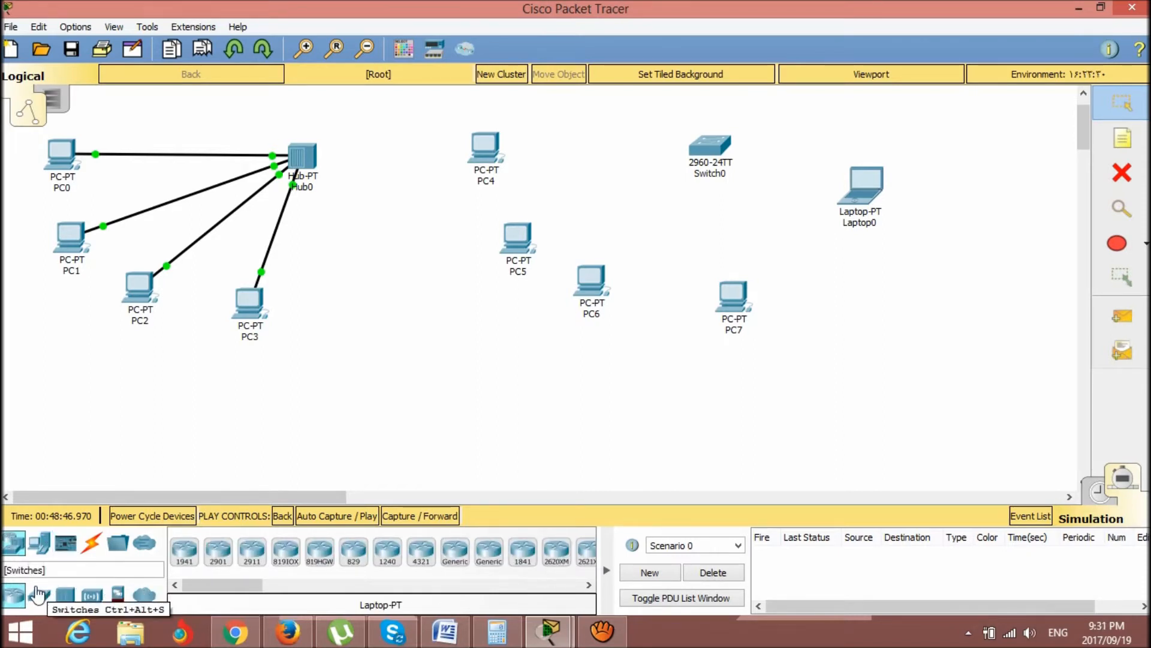
{"action": "left_click", "coordinate": [37, 593]}
{"action": "left_click", "coordinate": [71, 598]}
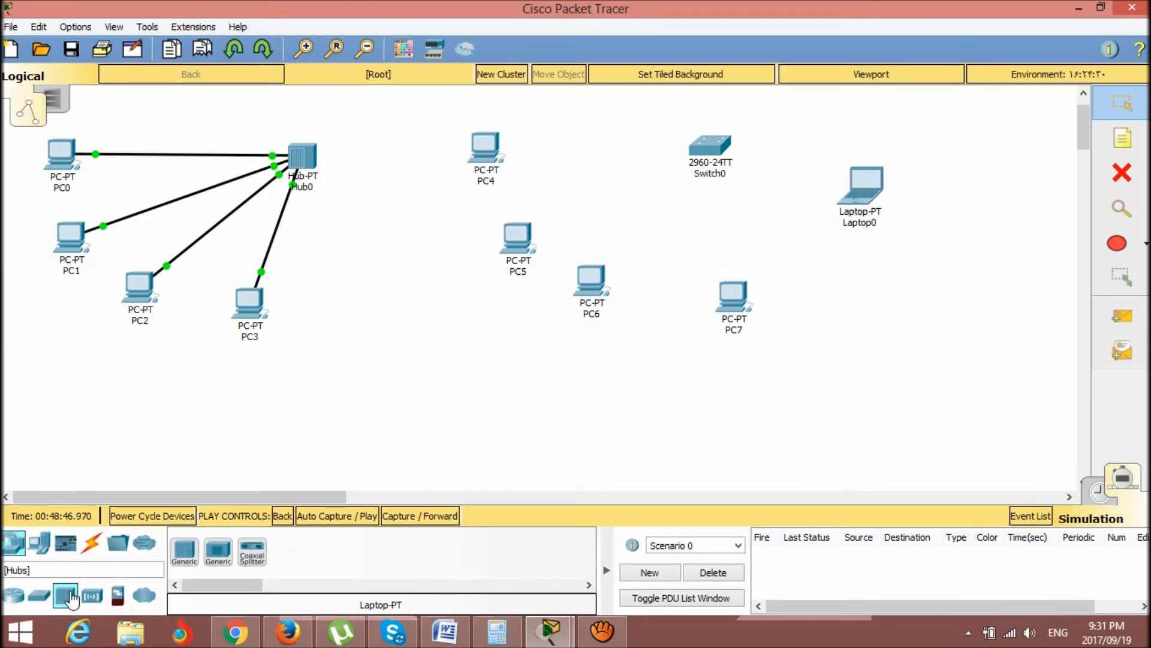
{"action": "left_click", "coordinate": [91, 595]}
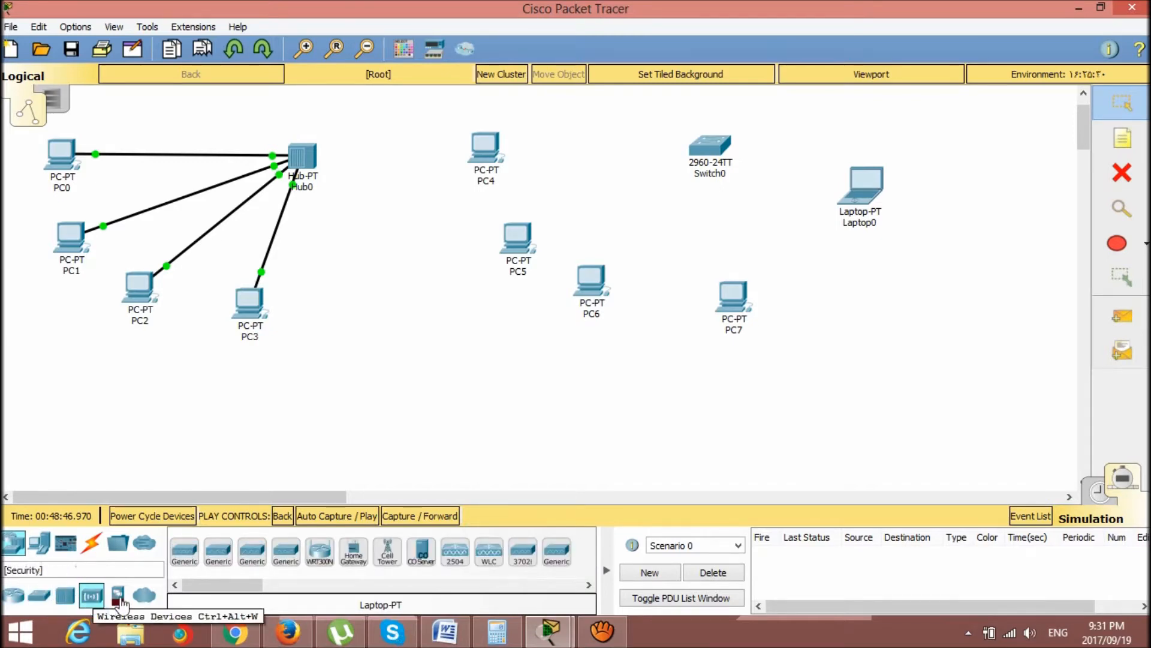
{"action": "left_click", "coordinate": [144, 594]}
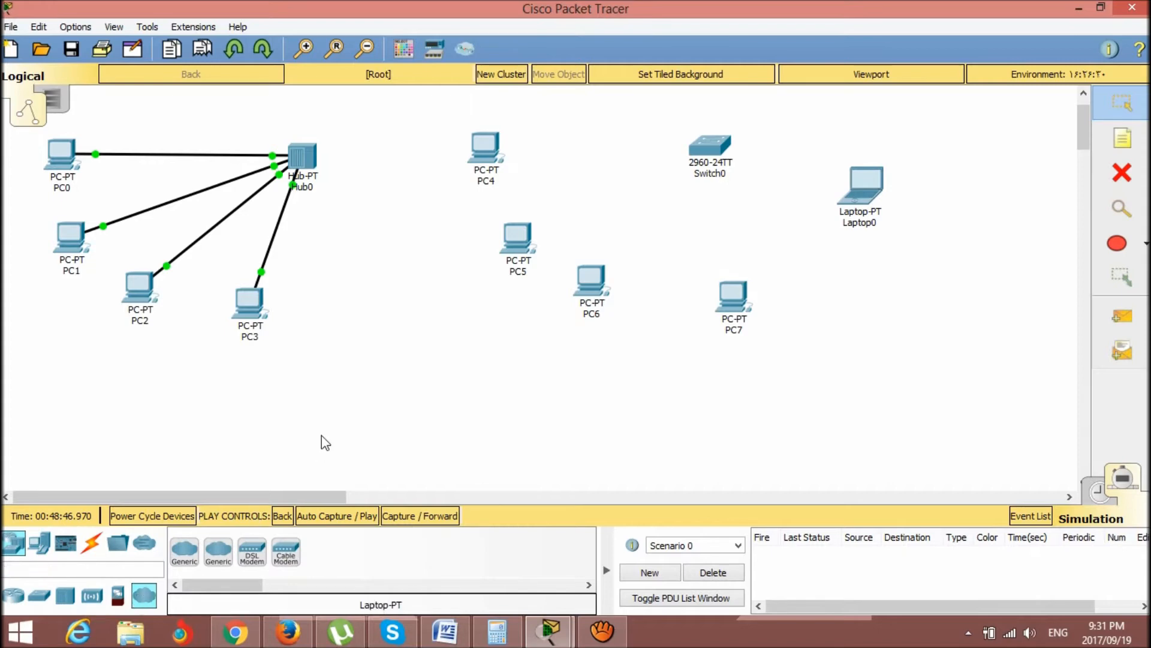
{"action": "left_click", "coordinate": [189, 550]}
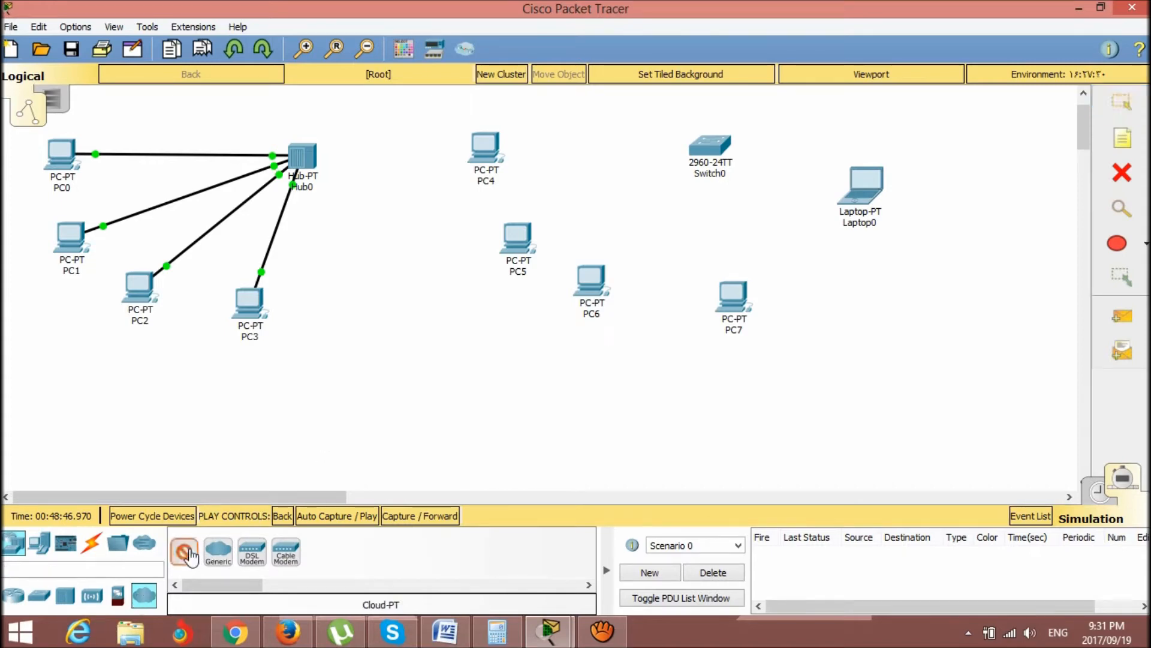
{"action": "left_click", "coordinate": [423, 145]}
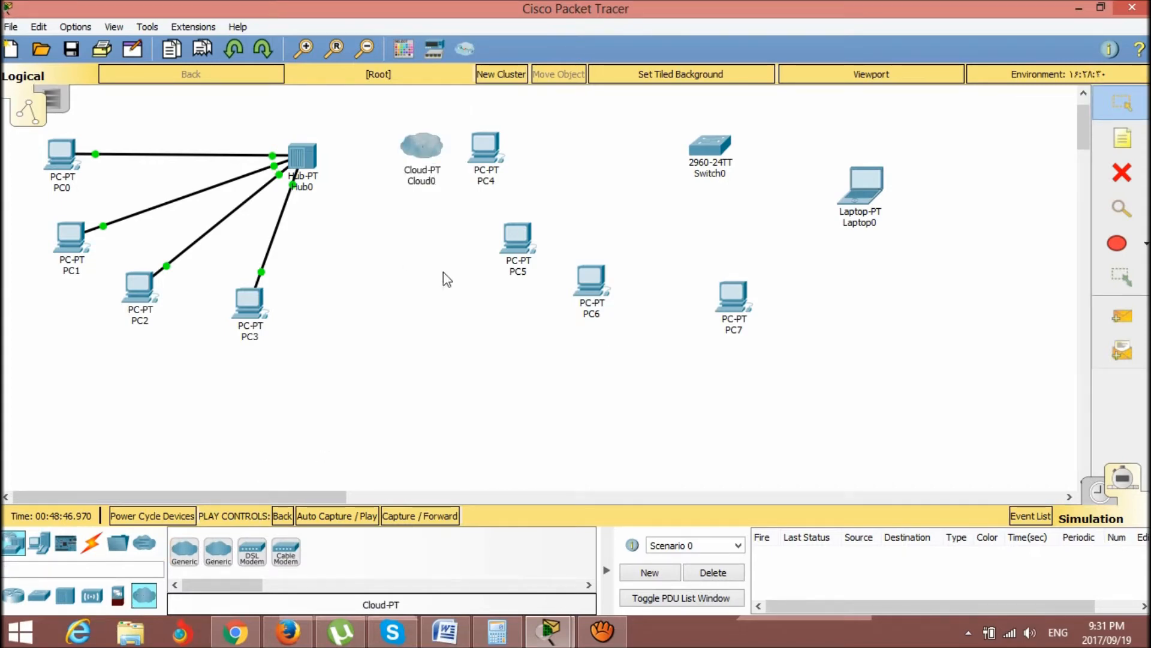
Connect the cloud to Hub0 with an automatically chosen connection type
{"action": "left_click", "coordinate": [91, 544]}
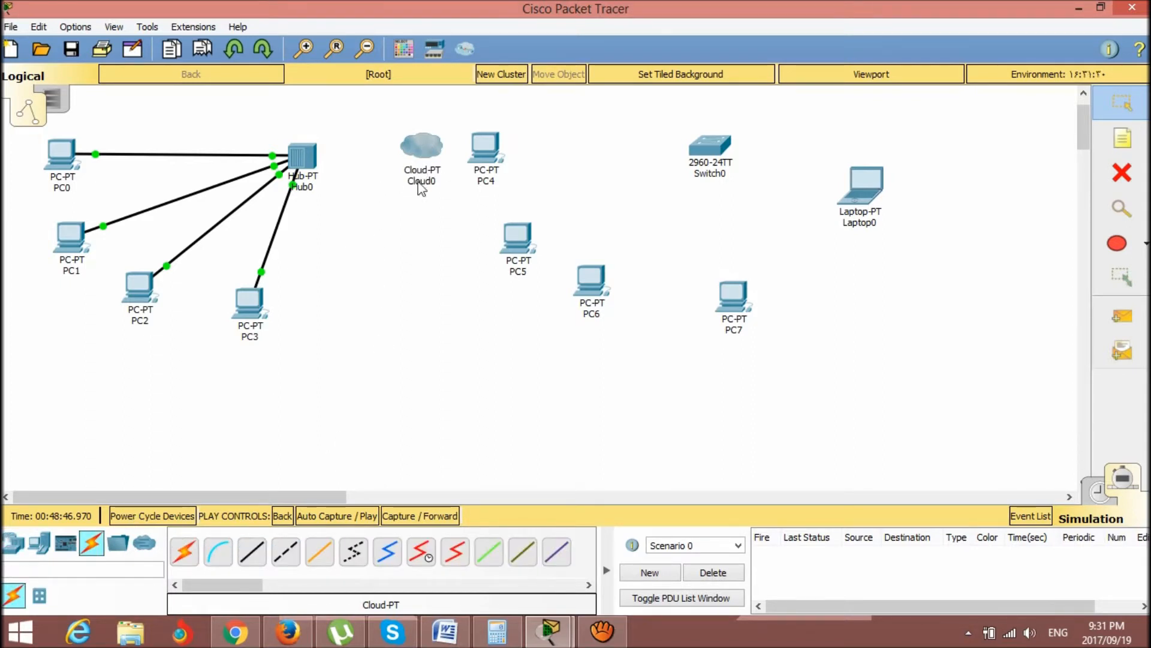
{"action": "left_click", "coordinate": [184, 551]}
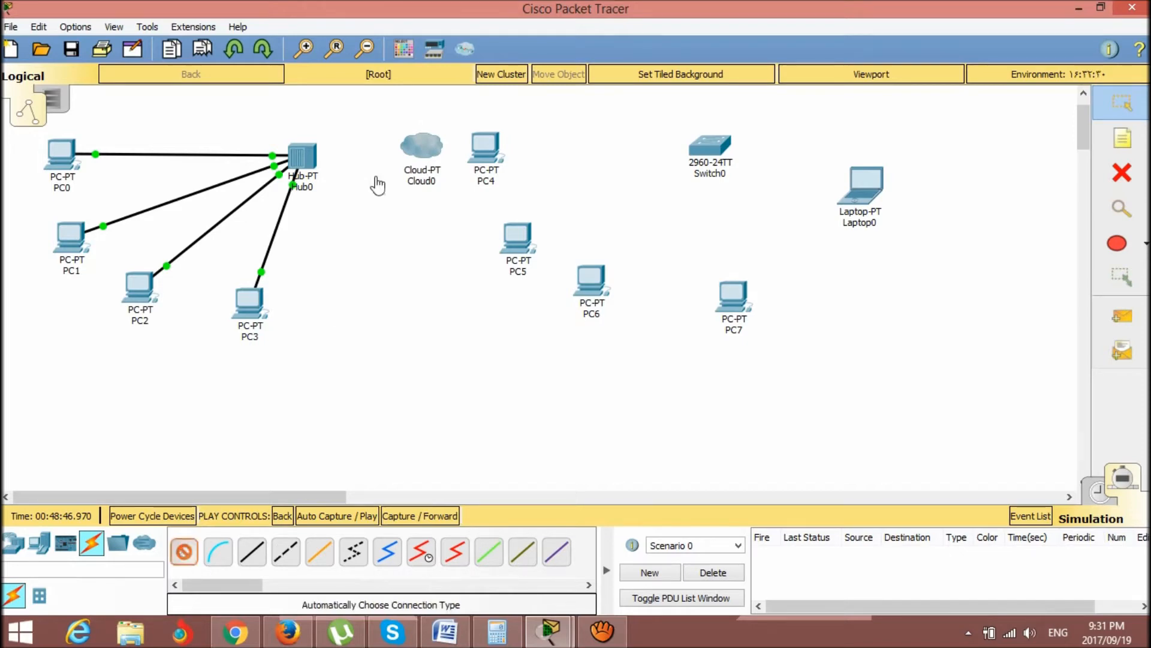
{"action": "left_click", "coordinate": [421, 146]}
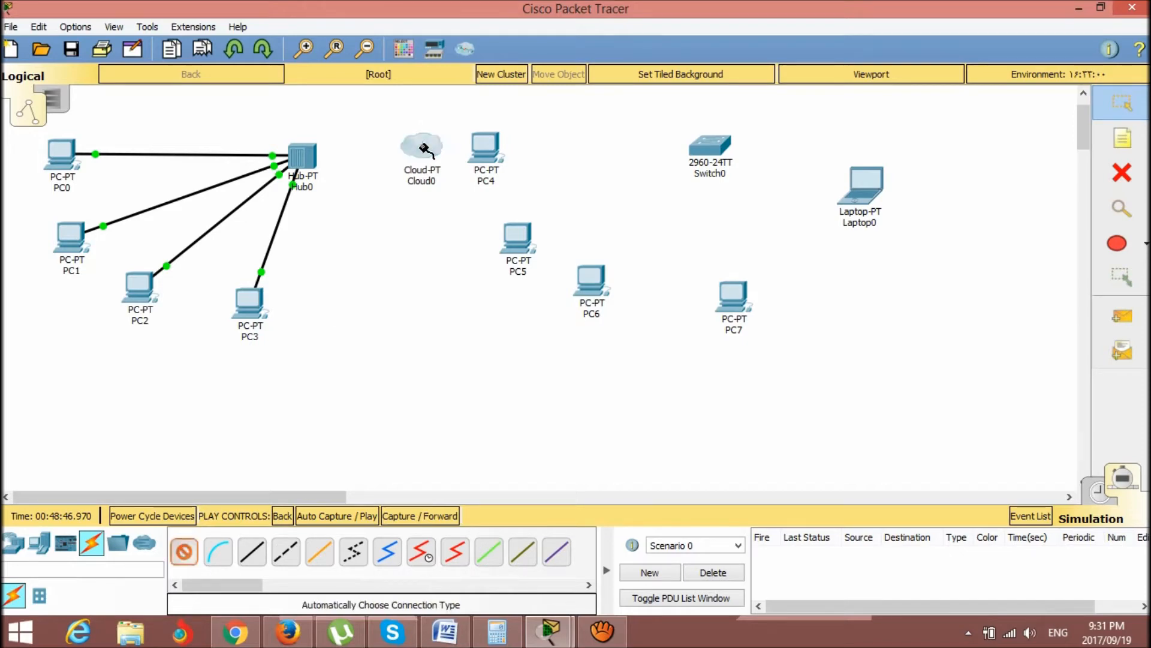
{"action": "left_click", "coordinate": [313, 157]}
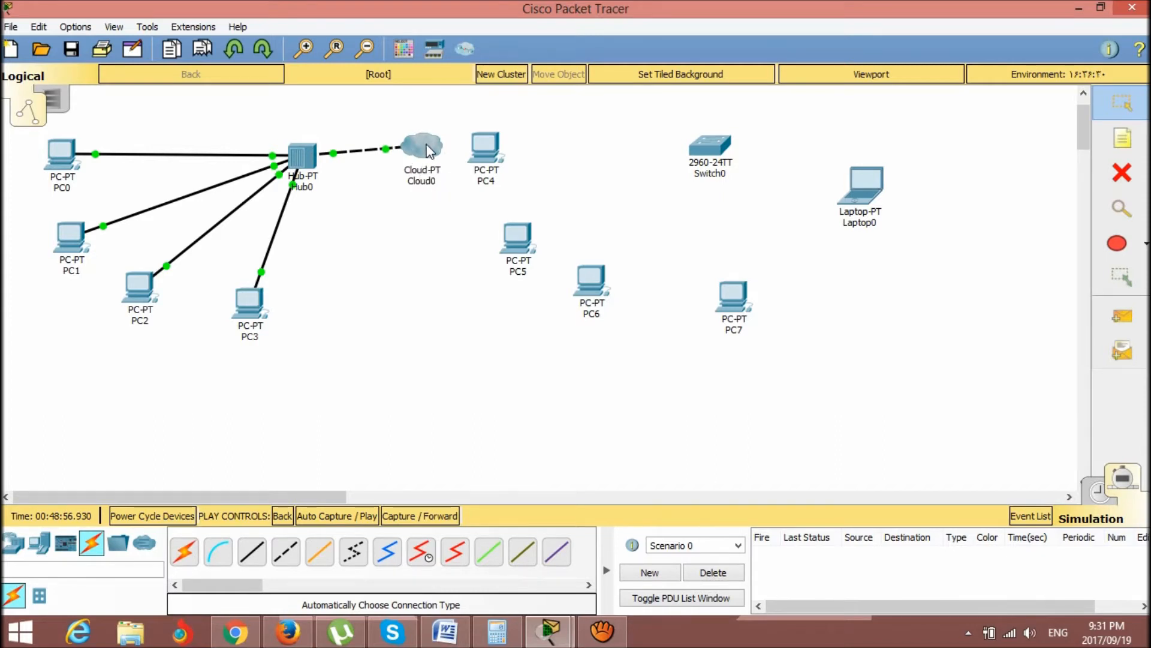
Place a two-line text note below the cloud reading 20.0.0.1 and 255.0.0.0, and return to selection mode
{"action": "mouse_move", "coordinate": [430, 150]}
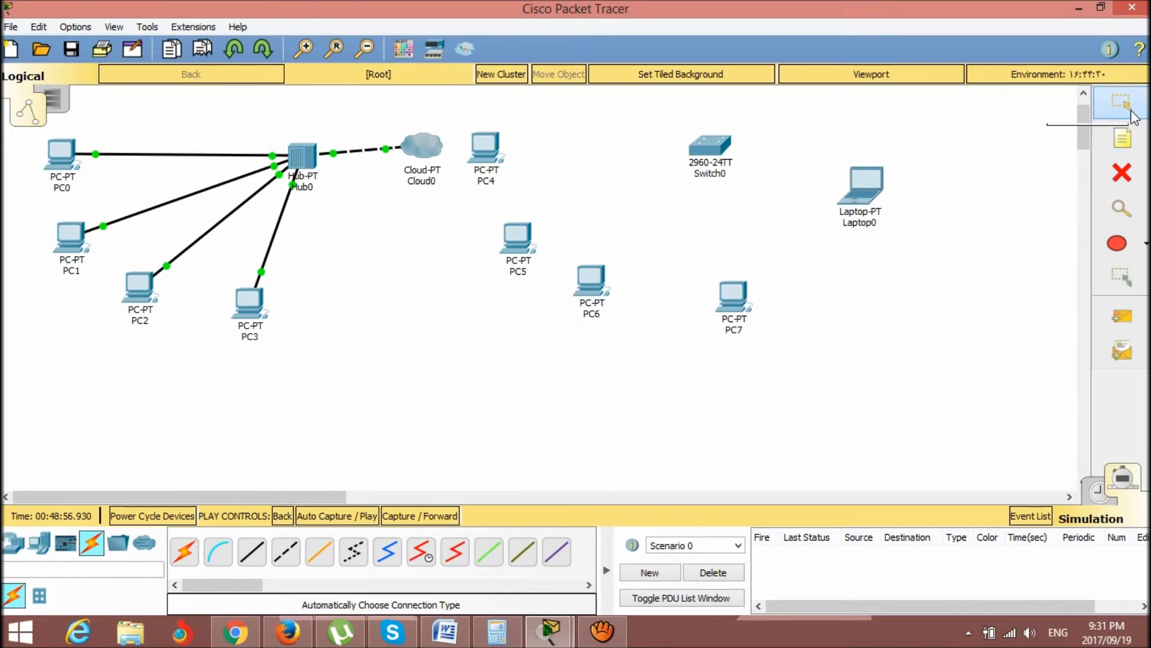
{"action": "left_click", "coordinate": [1124, 142]}
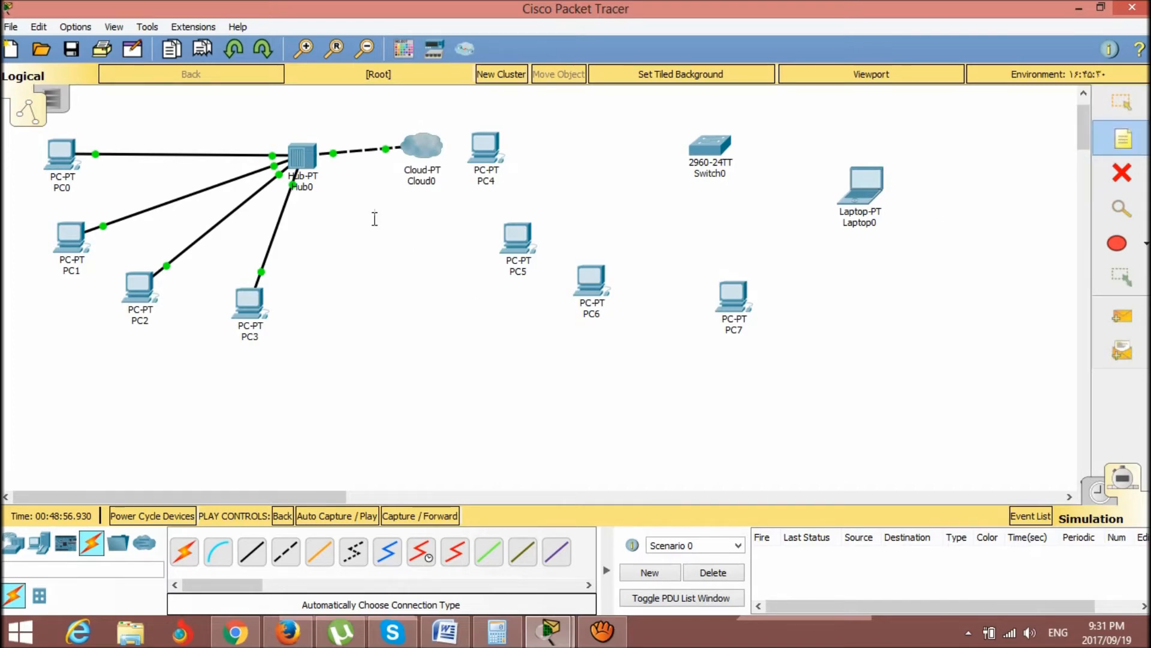
{"action": "left_click", "coordinate": [417, 204]}
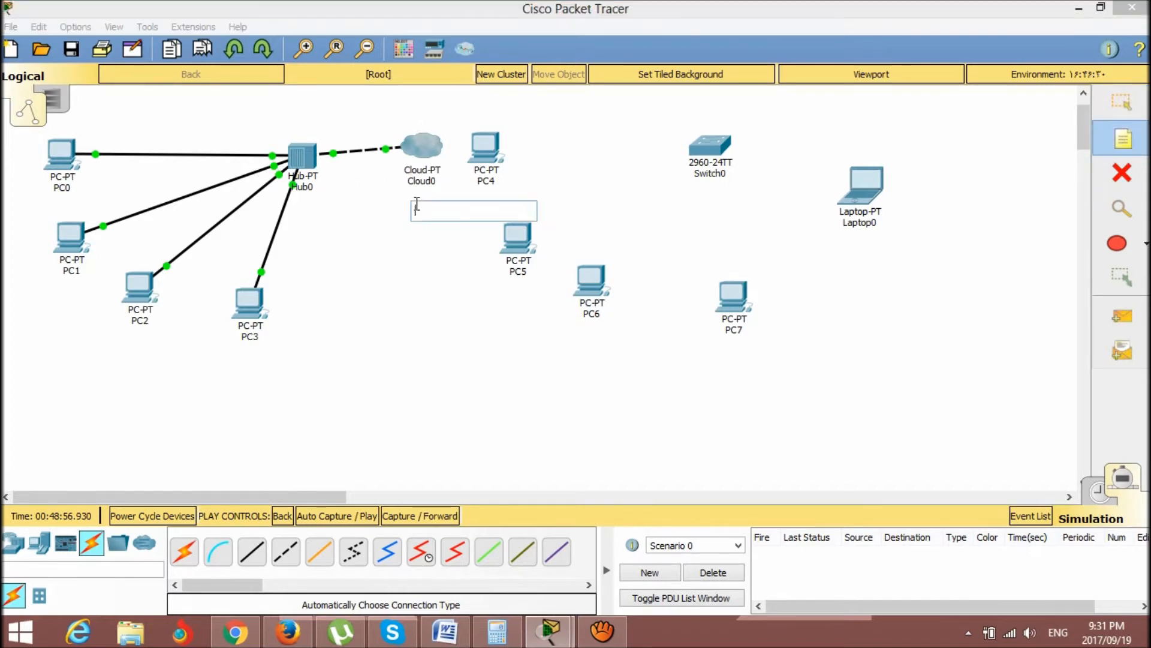
{"action": "type", "text": "20.0.0.1"}
{"action": "key", "text": "Return"}
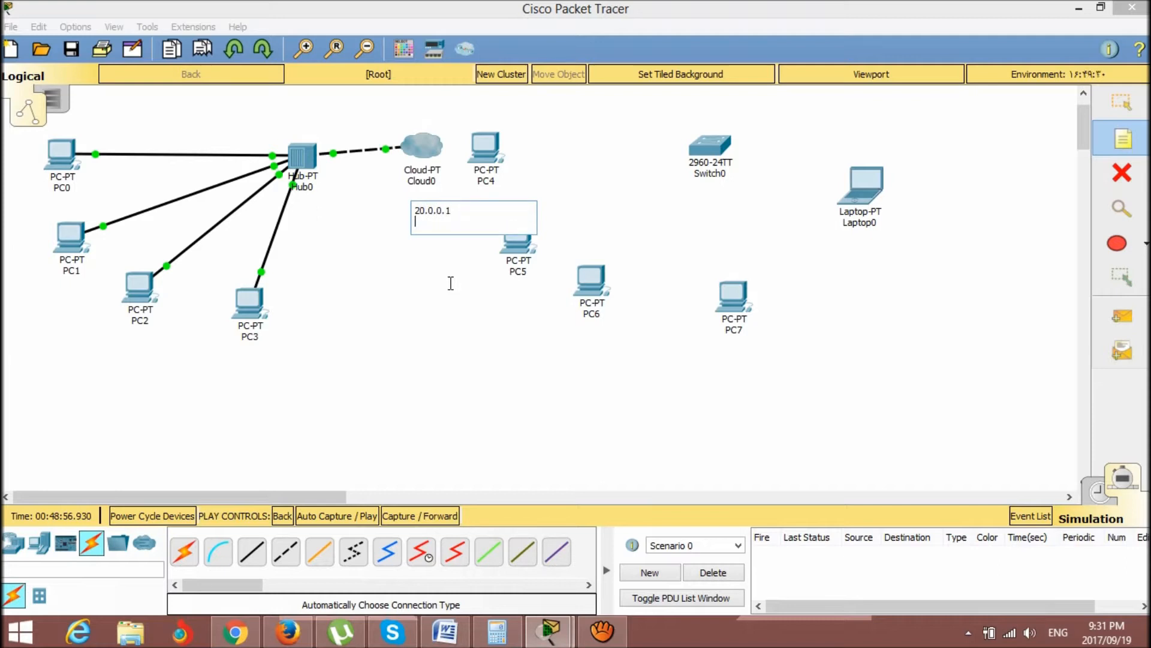
{"action": "type", "text": "1"}
{"action": "key", "text": "BackSpace"}
{"action": "type", "text": "255.0.0.0"}
{"action": "left_click", "coordinate": [451, 283]}
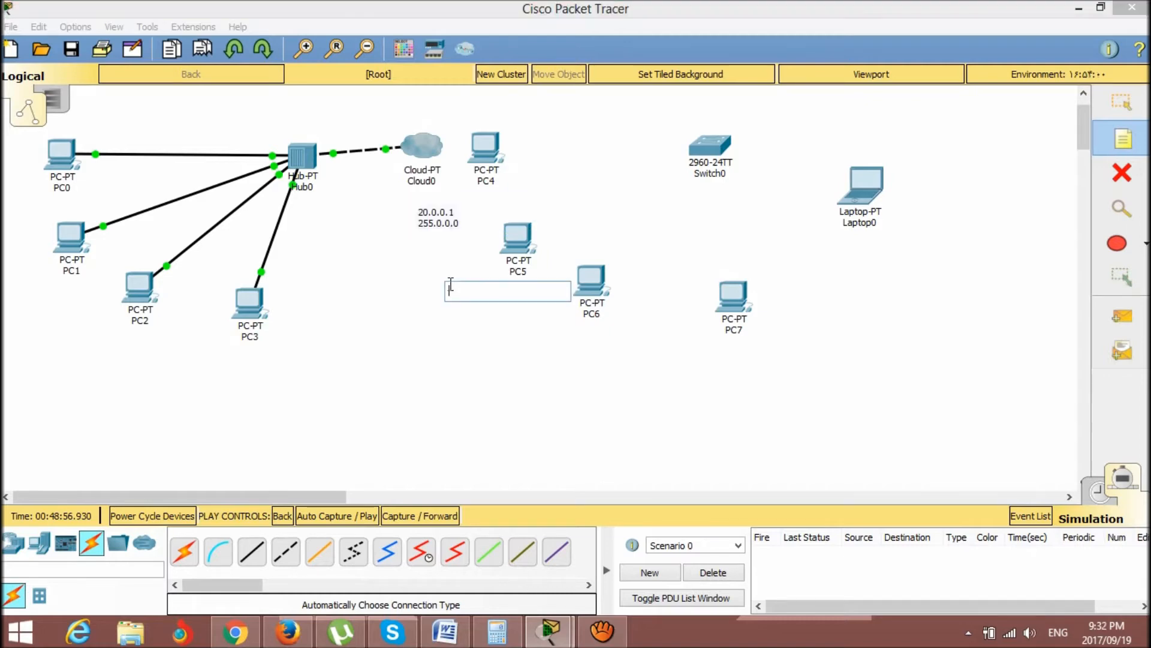
{"action": "left_click", "coordinate": [427, 228]}
{"action": "left_click", "coordinate": [1124, 107]}
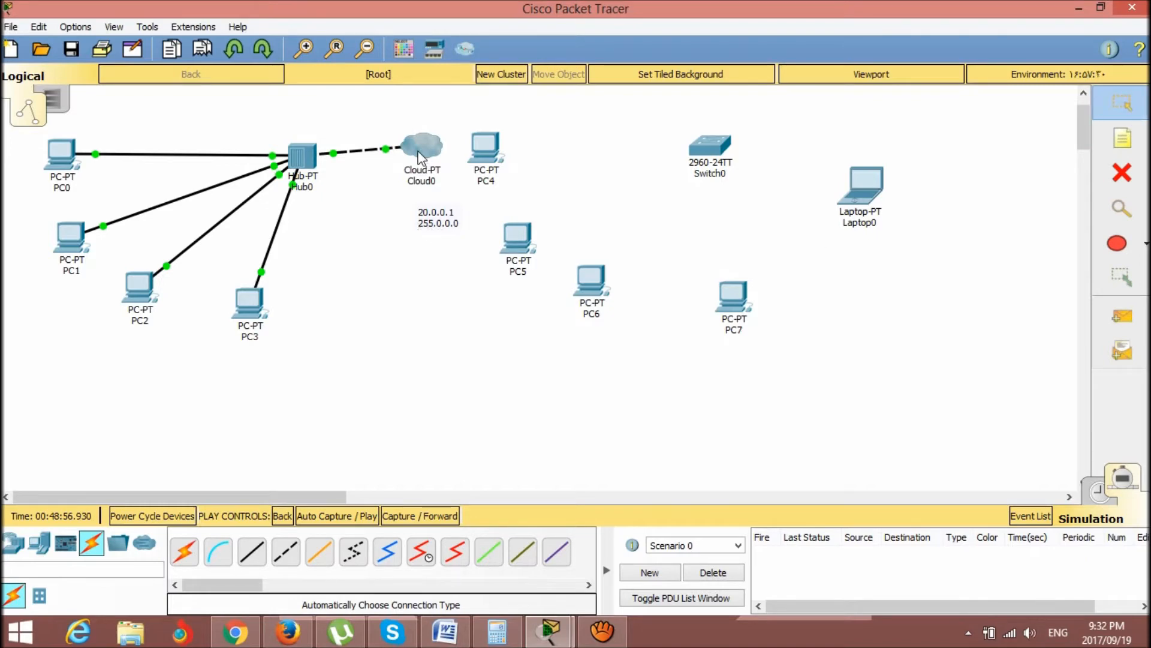
Connect Switch0's FastEthernet0/1 port to PC4's FastEthernet0 port with a copper straight-through cable
{"action": "mouse_move", "coordinate": [307, 157]}
{"action": "left_click", "coordinate": [252, 554]}
{"action": "left_click", "coordinate": [710, 150]}
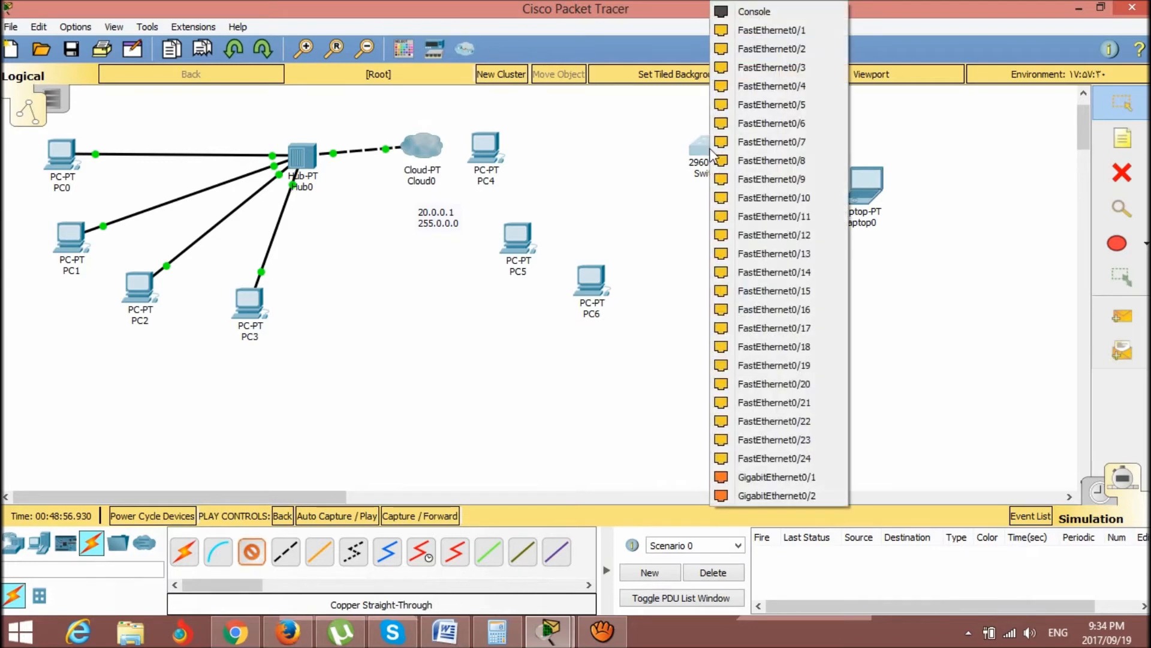
{"action": "left_click", "coordinate": [761, 34]}
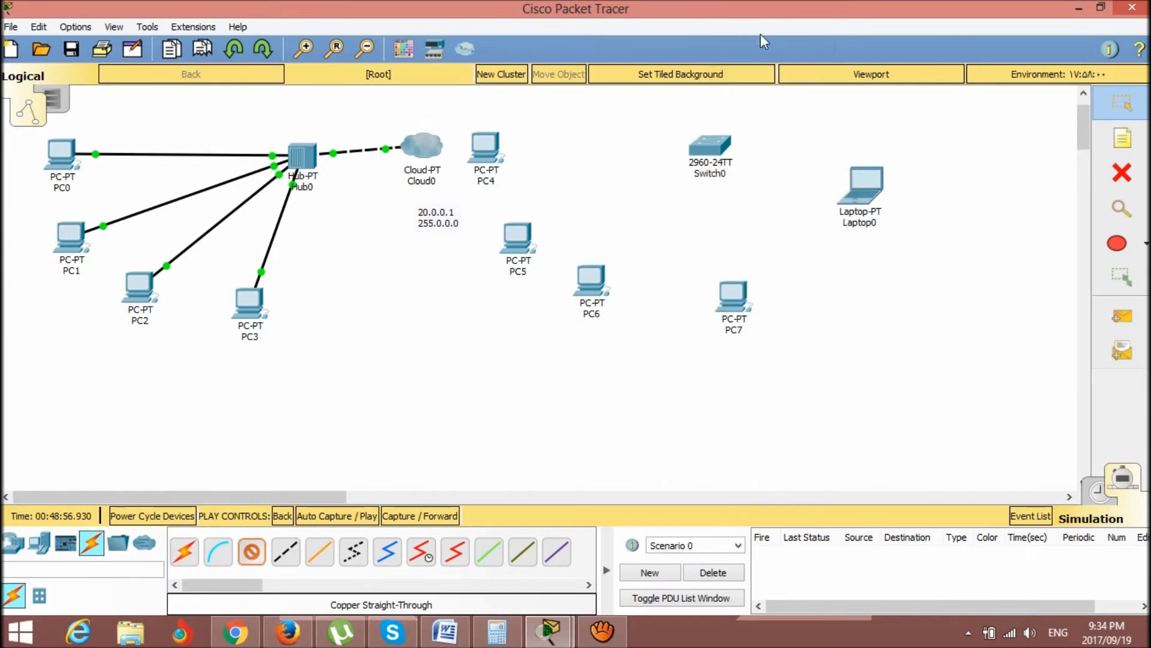
{"action": "left_click", "coordinate": [489, 141]}
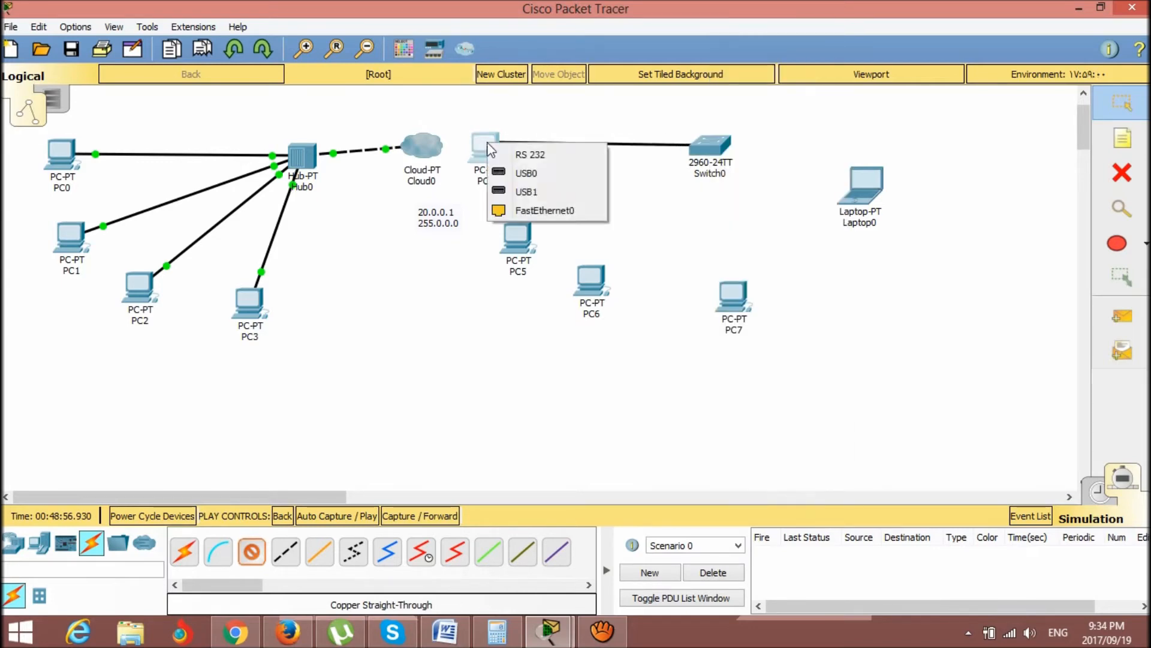
{"action": "left_click", "coordinate": [514, 211]}
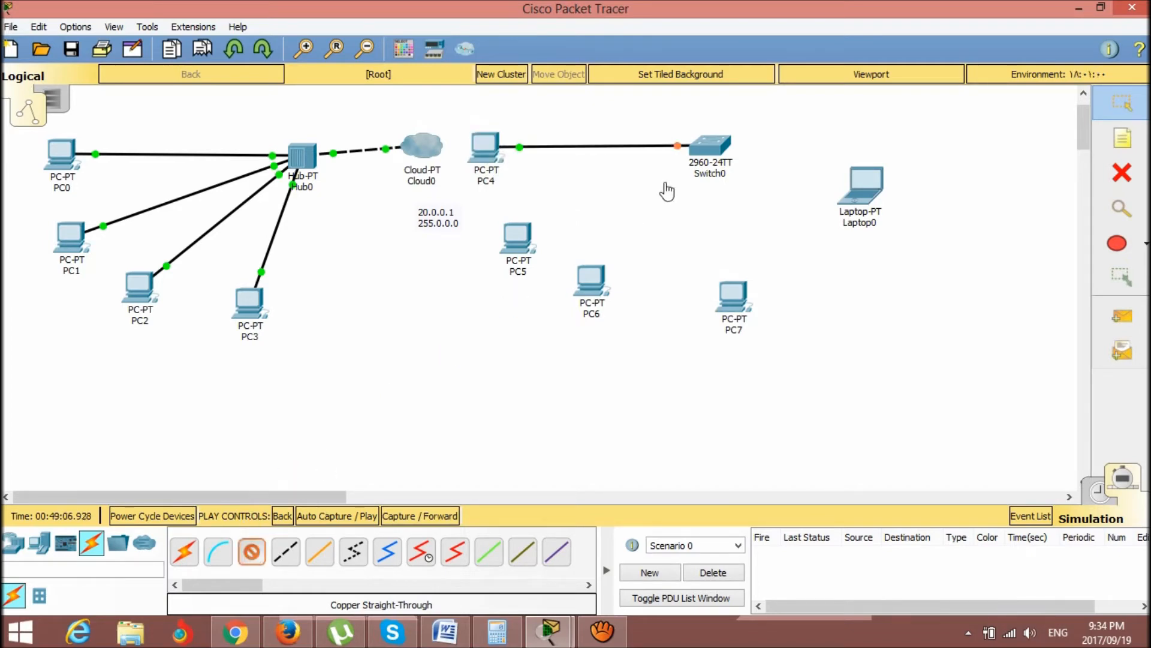
Connect Switch0's FastEthernet0/2 port to PC5's FastEthernet0 port with the same copper straight-through cable type
{"action": "left_click", "coordinate": [706, 140]}
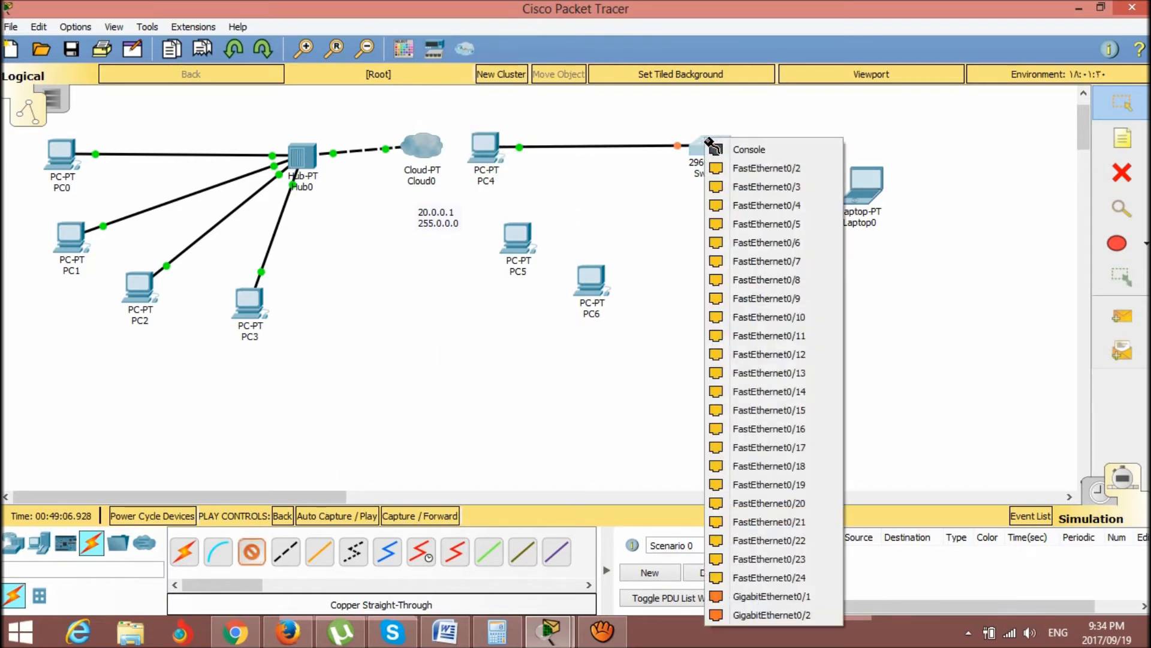
{"action": "left_click", "coordinate": [738, 169]}
{"action": "left_click", "coordinate": [530, 241]}
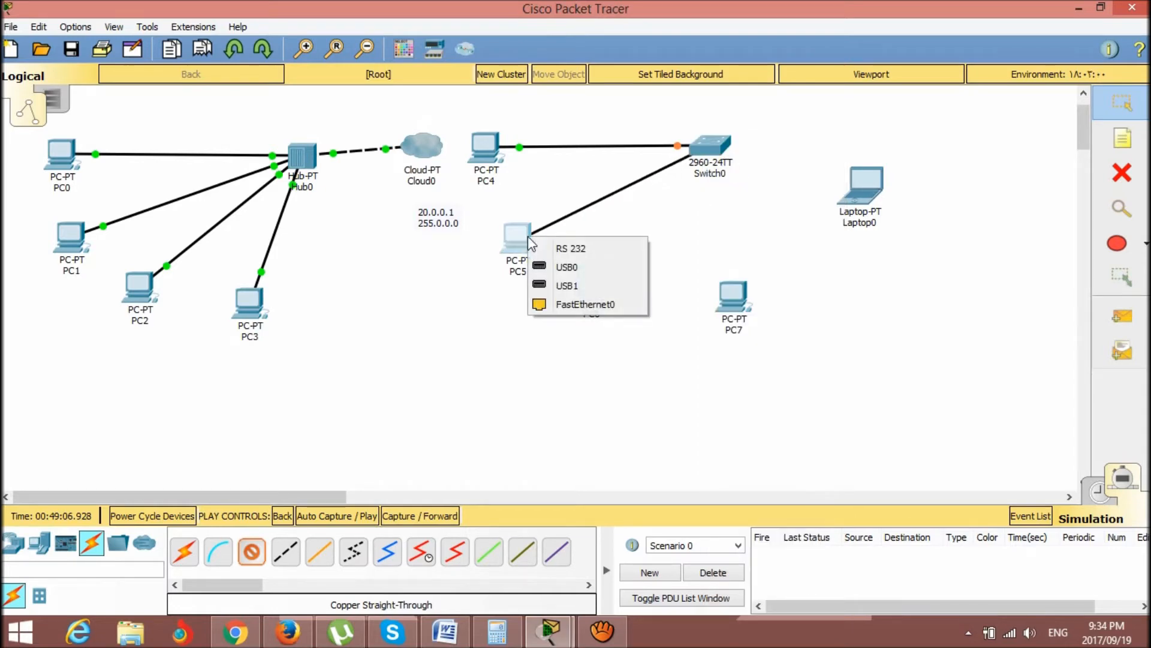
{"action": "left_click", "coordinate": [570, 303]}
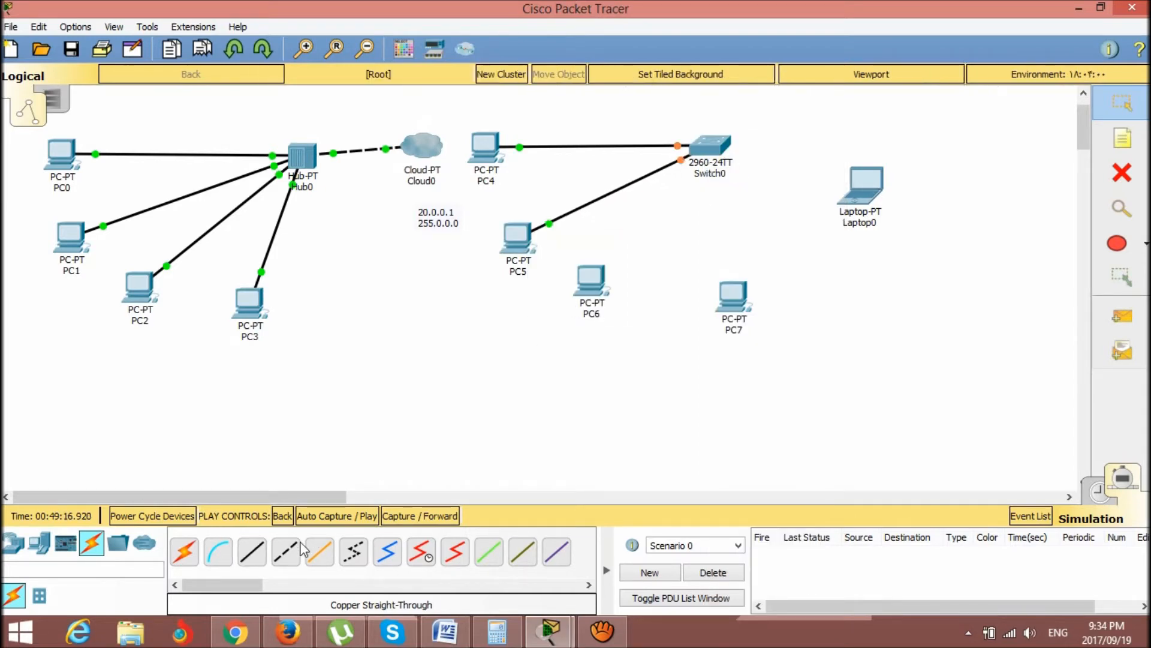
Run a copper straight-through cable from Switch0's FastEthernet0/3 port to PC6's FastEthernet0 port
{"action": "left_click", "coordinate": [252, 551]}
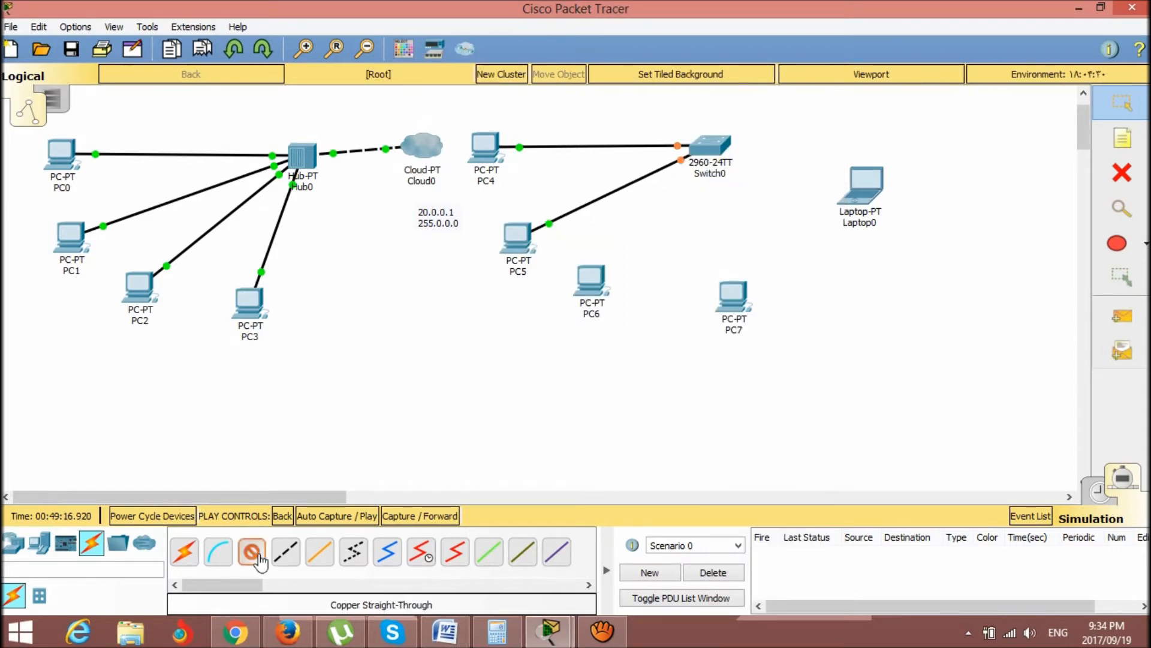
{"action": "left_click", "coordinate": [718, 144]}
{"action": "left_click", "coordinate": [749, 174]}
{"action": "left_click", "coordinate": [591, 282]}
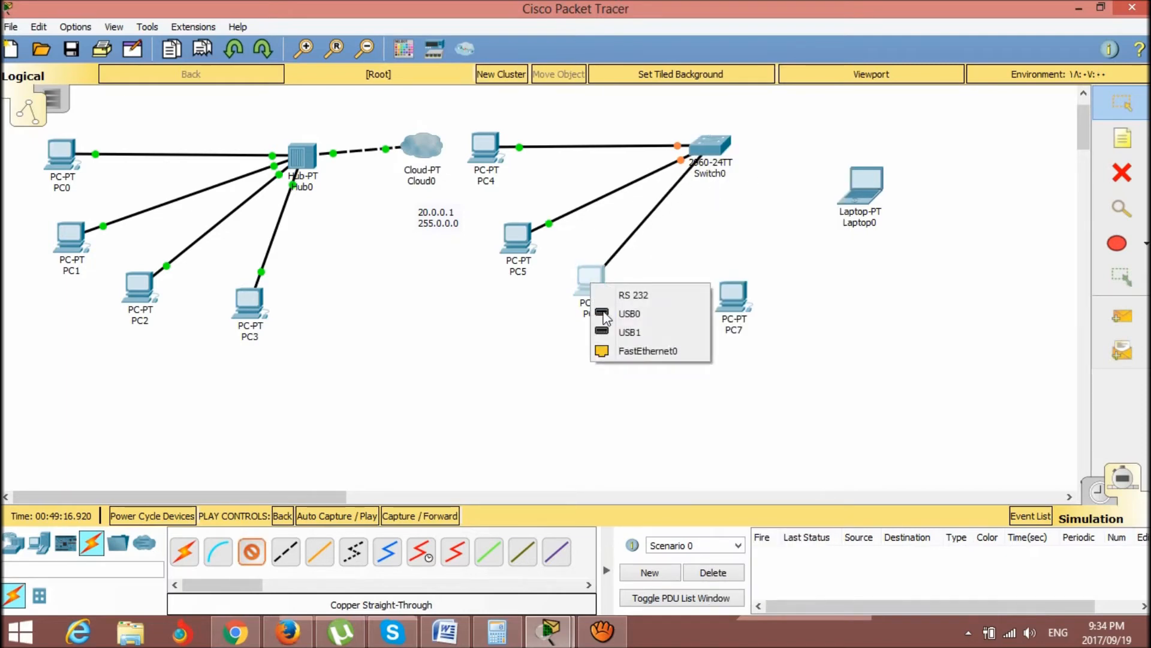
{"action": "left_click", "coordinate": [627, 353]}
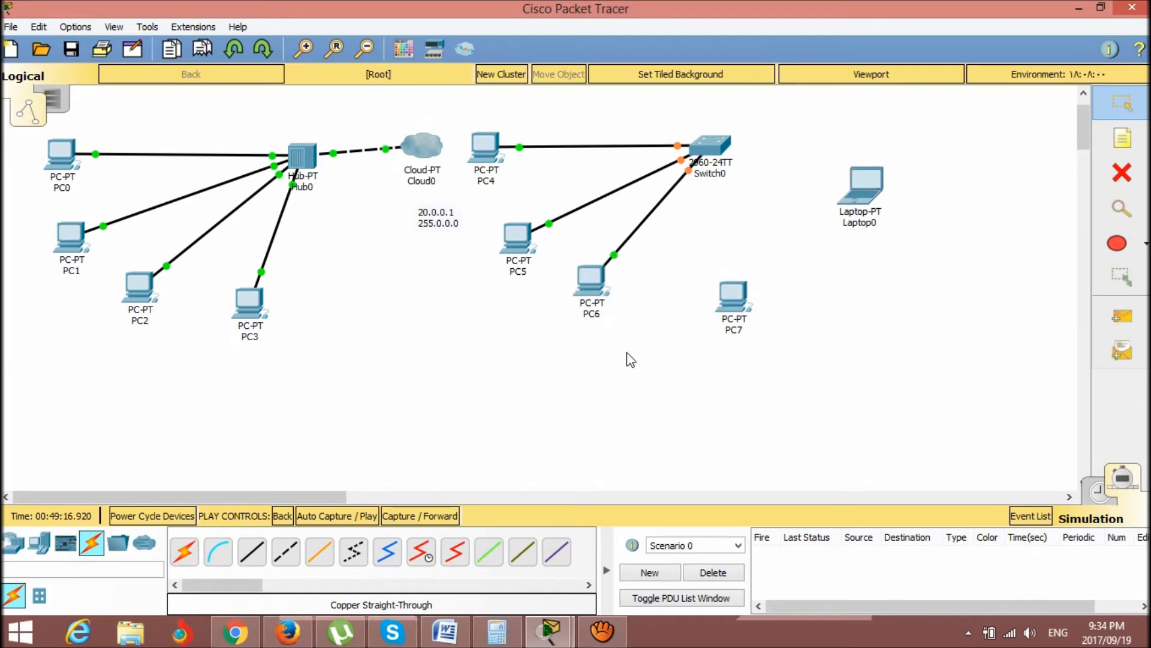
Run a copper straight-through cable from Switch0's FastEthernet0/4 port to PC7's FastEthernet0 port
{"action": "left_click", "coordinate": [278, 544]}
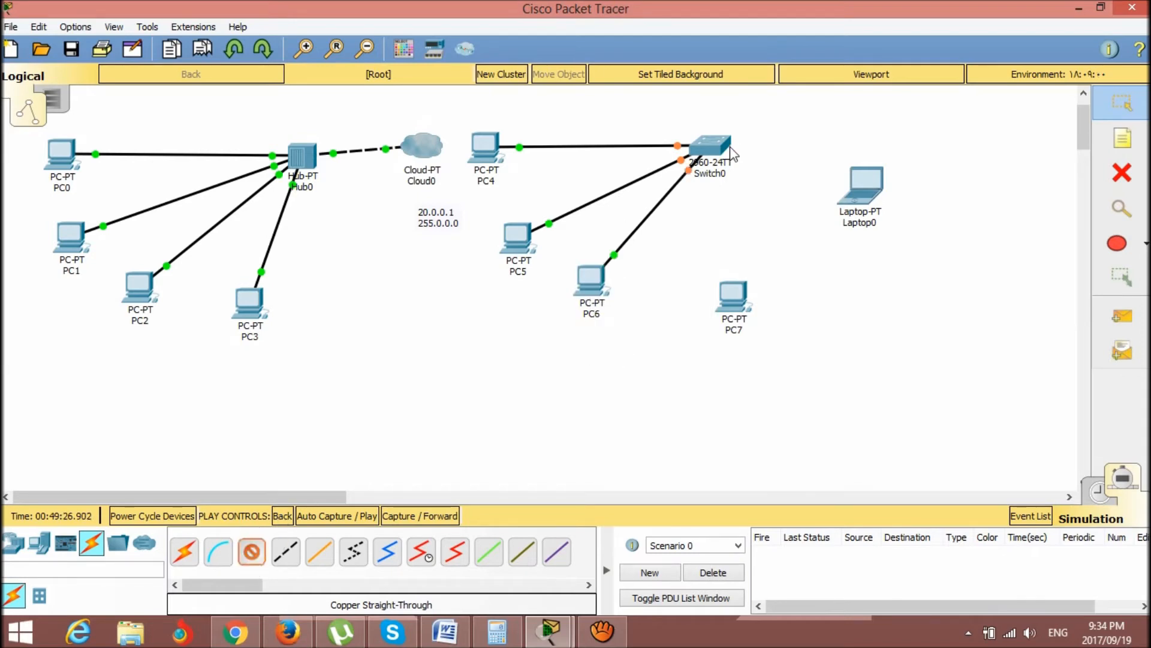
{"action": "left_click", "coordinate": [703, 146]}
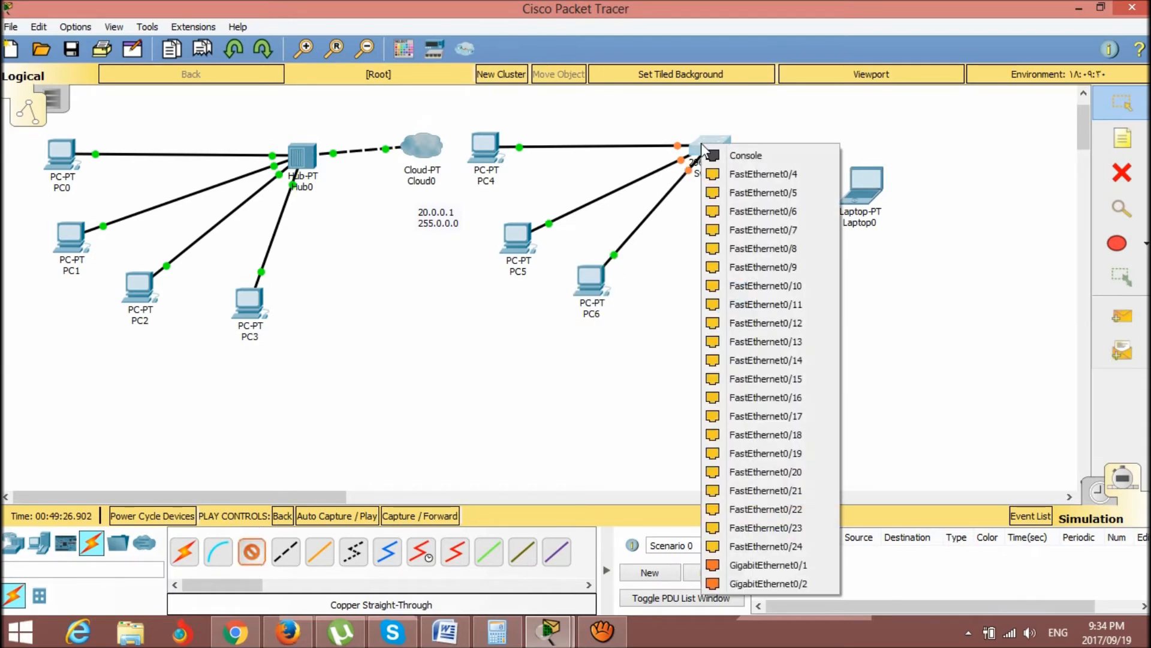
{"action": "left_click", "coordinate": [763, 173]}
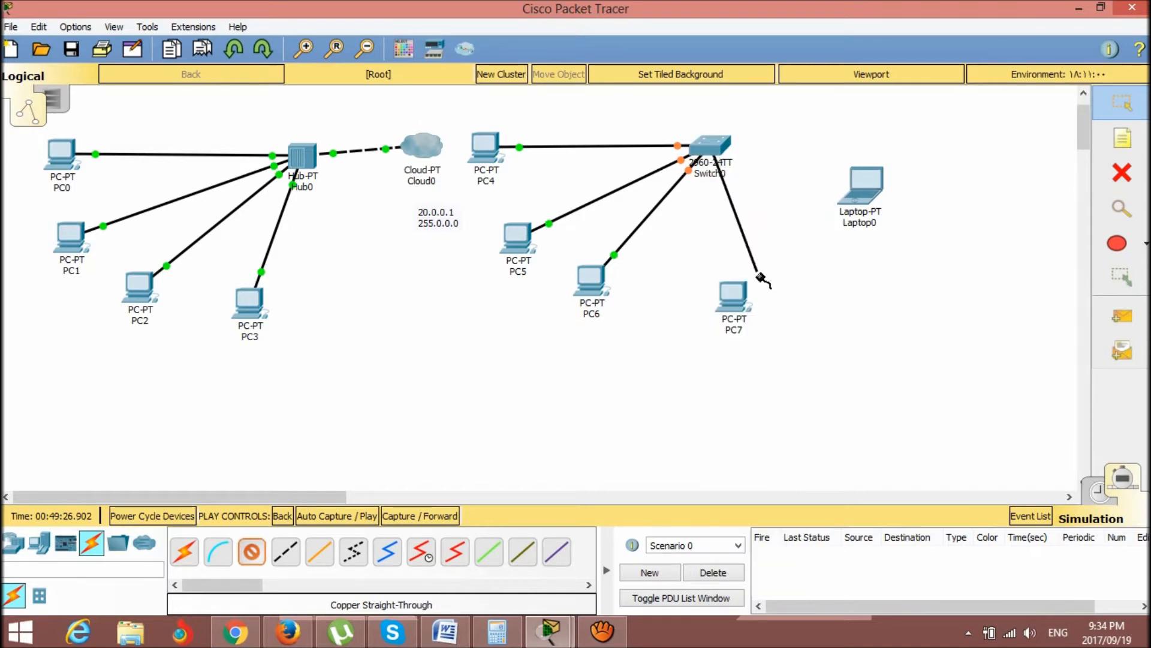
{"action": "left_click", "coordinate": [744, 296]}
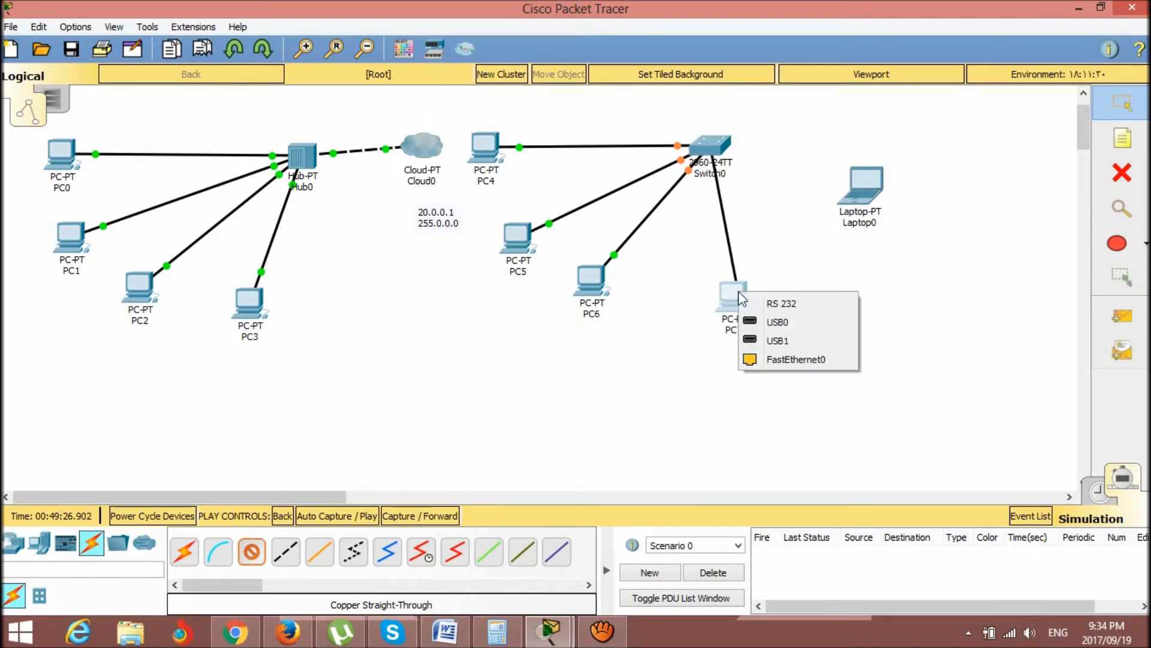
{"action": "left_click", "coordinate": [795, 362]}
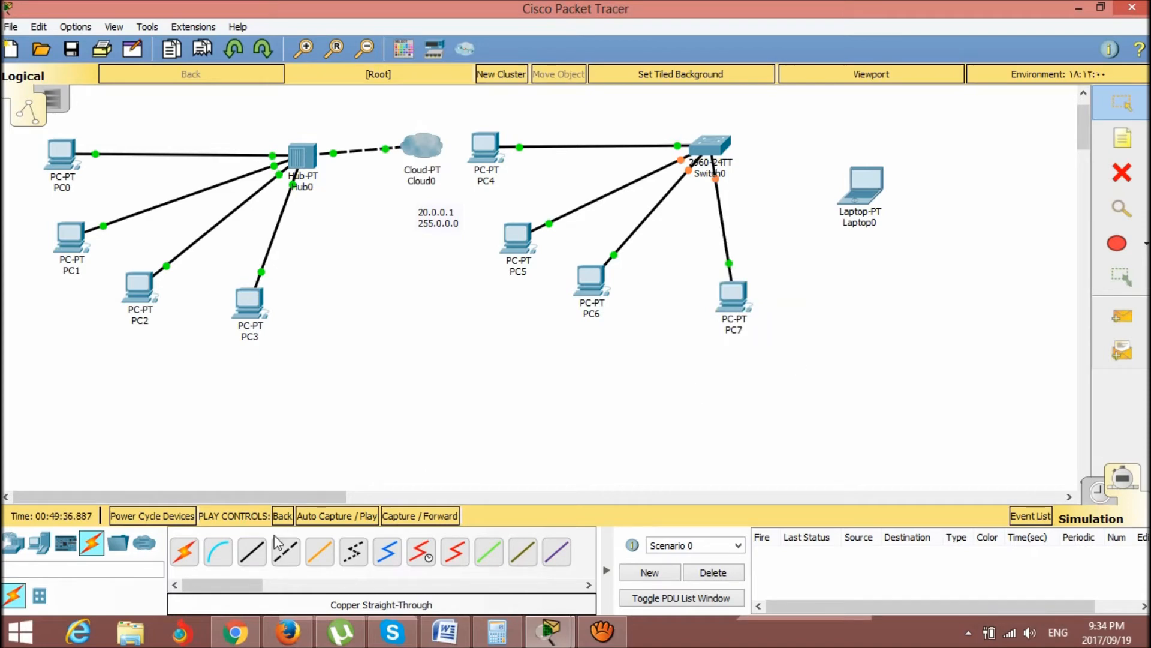
Run a copper straight-through cable from Switch0's next free FastEthernet port to Laptop0's FastEthernet0 port
{"action": "left_click", "coordinate": [259, 551]}
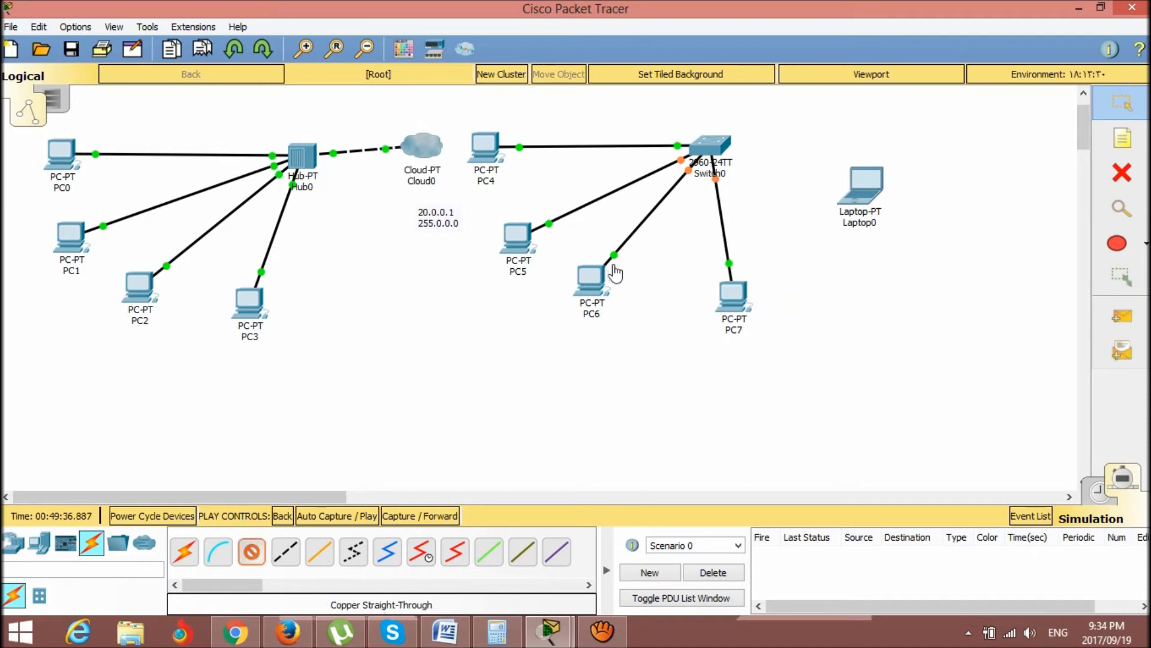
{"action": "left_click", "coordinate": [721, 144]}
{"action": "left_click", "coordinate": [778, 173]}
{"action": "left_click", "coordinate": [866, 191]}
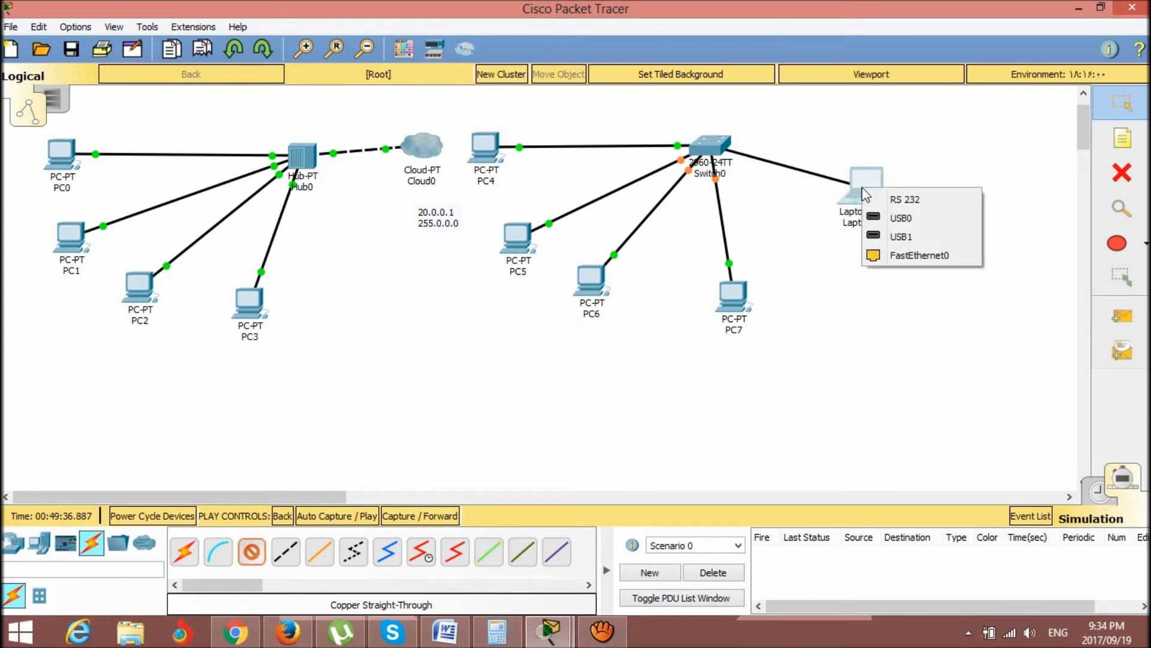
{"action": "left_click", "coordinate": [907, 257]}
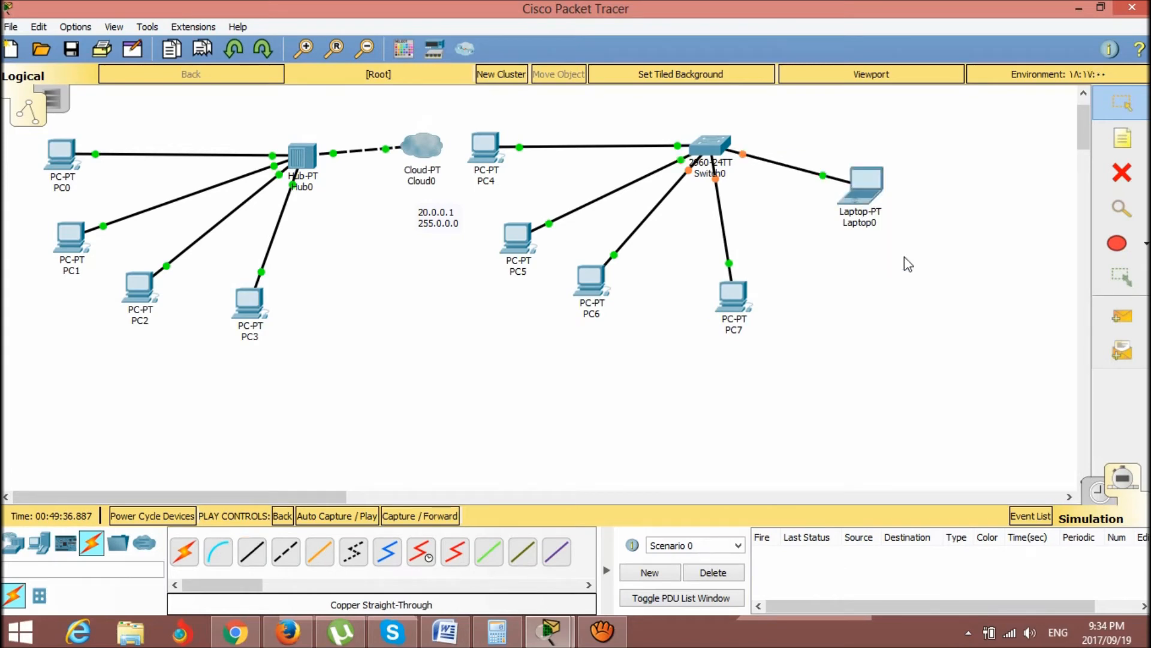
Set Laptop0's static IPv4 gateway to 30.0.0.1 in its global settings
{"action": "left_click", "coordinate": [867, 197]}
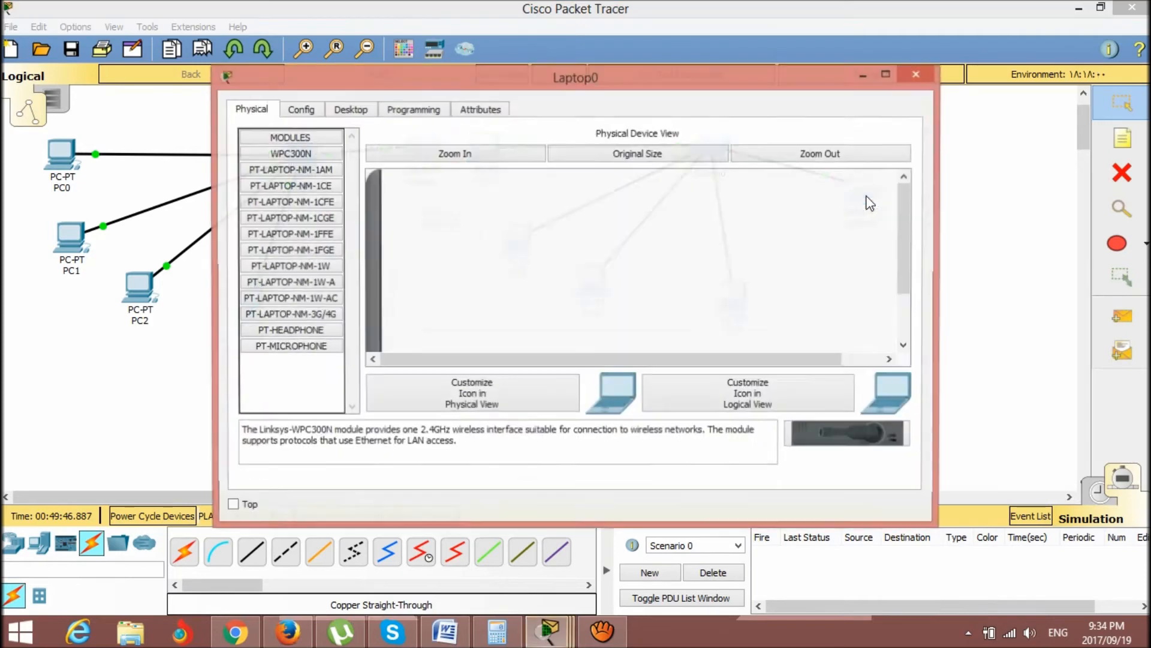
{"action": "left_click", "coordinate": [299, 109]}
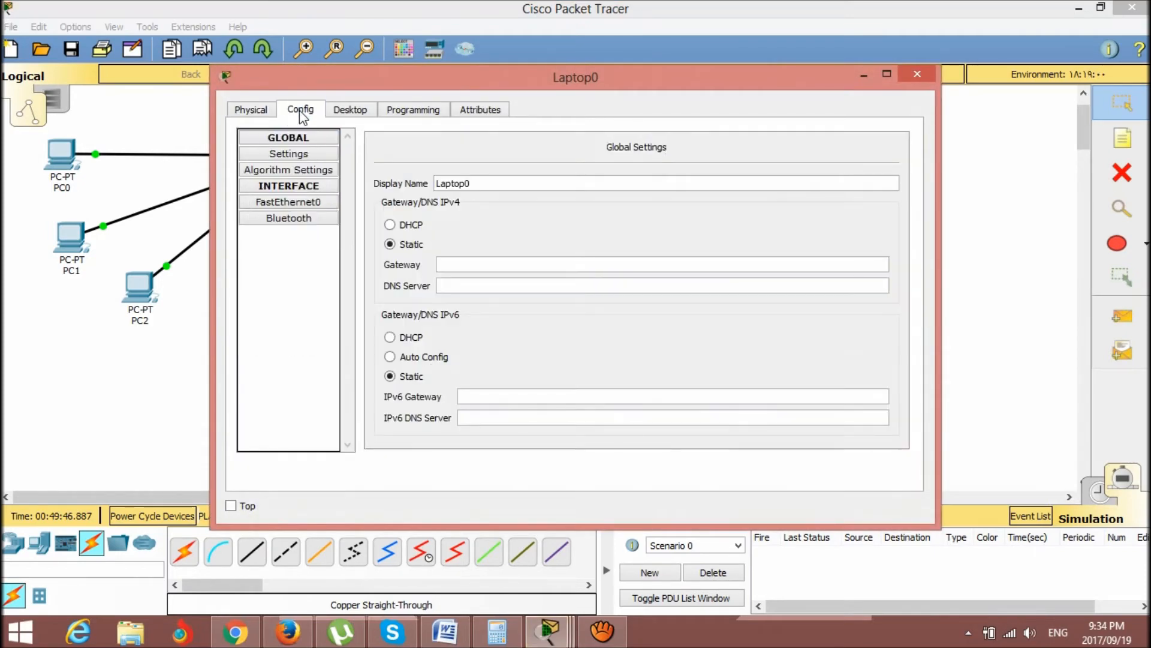
{"action": "left_click", "coordinate": [498, 264]}
{"action": "type", "text": "30.0.0.1"}
{"action": "key", "text": "Tab"}
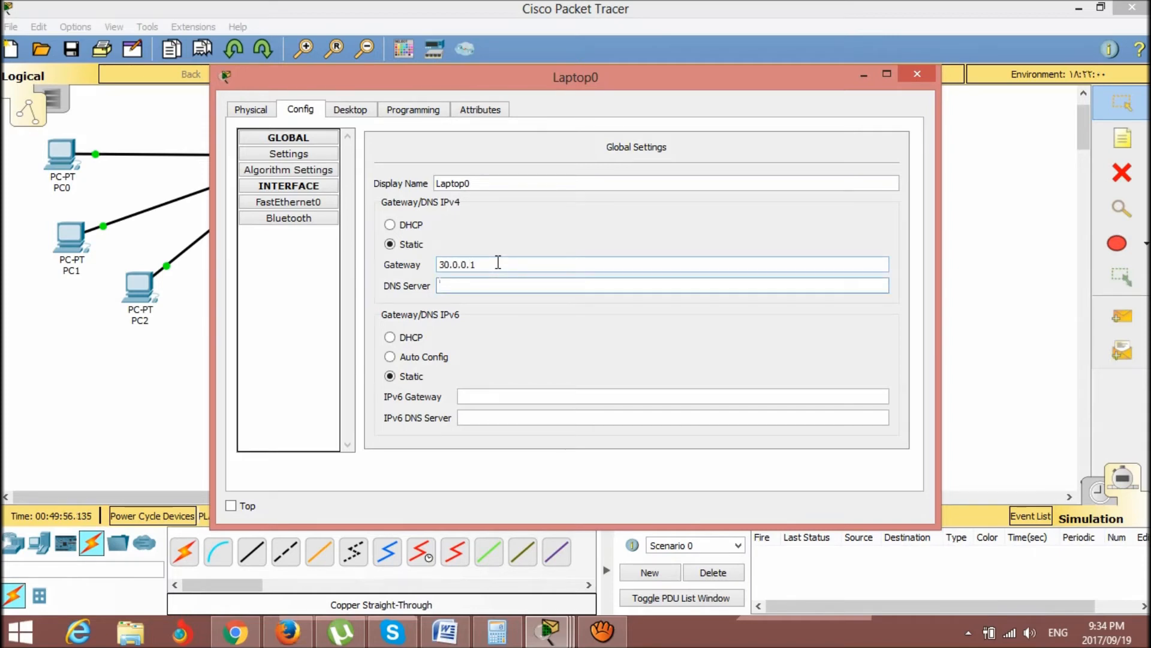
{"action": "left_click", "coordinate": [497, 263]}
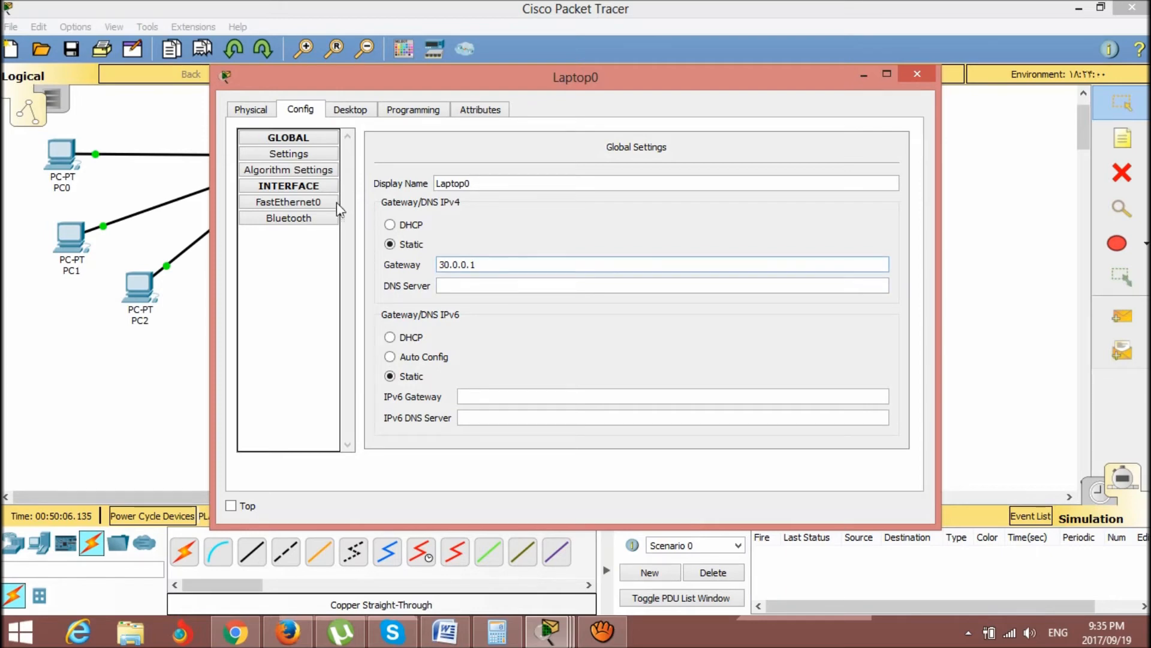
Set Laptop0's FastEthernet0 IP address to 30.0.0.1 with subnet mask 255.0.0.0
{"action": "left_click", "coordinate": [319, 203]}
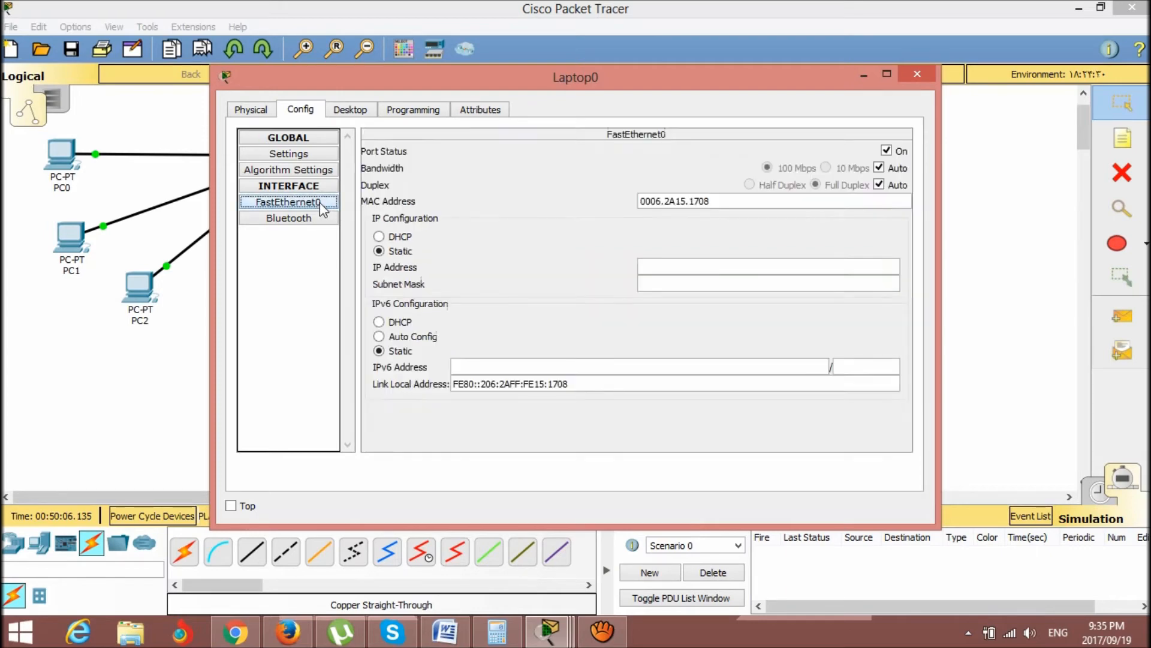
{"action": "left_click", "coordinate": [699, 266]}
{"action": "type", "text": "10.0"}
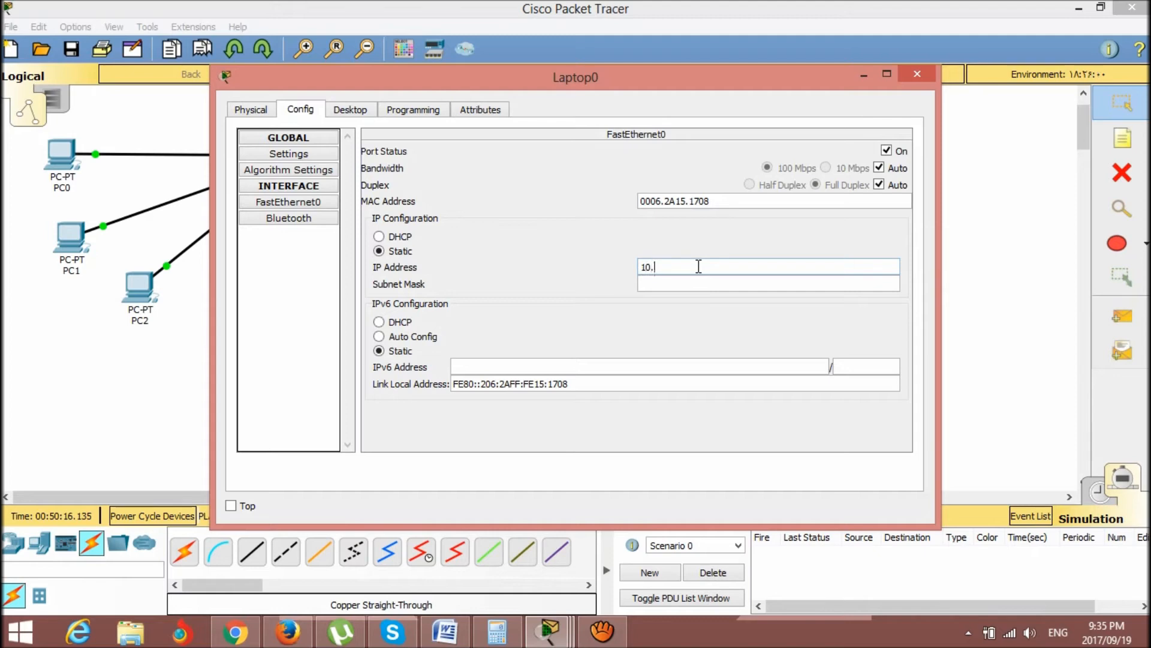
{"action": "key", "text": "BackSpace"}
{"action": "key", "text": "BackSpace"}
{"action": "key", "text": "BackSpace"}
{"action": "key", "text": "BackSpace"}
{"action": "type", "text": "30.0.0.1"}
{"action": "key", "text": "Tab"}
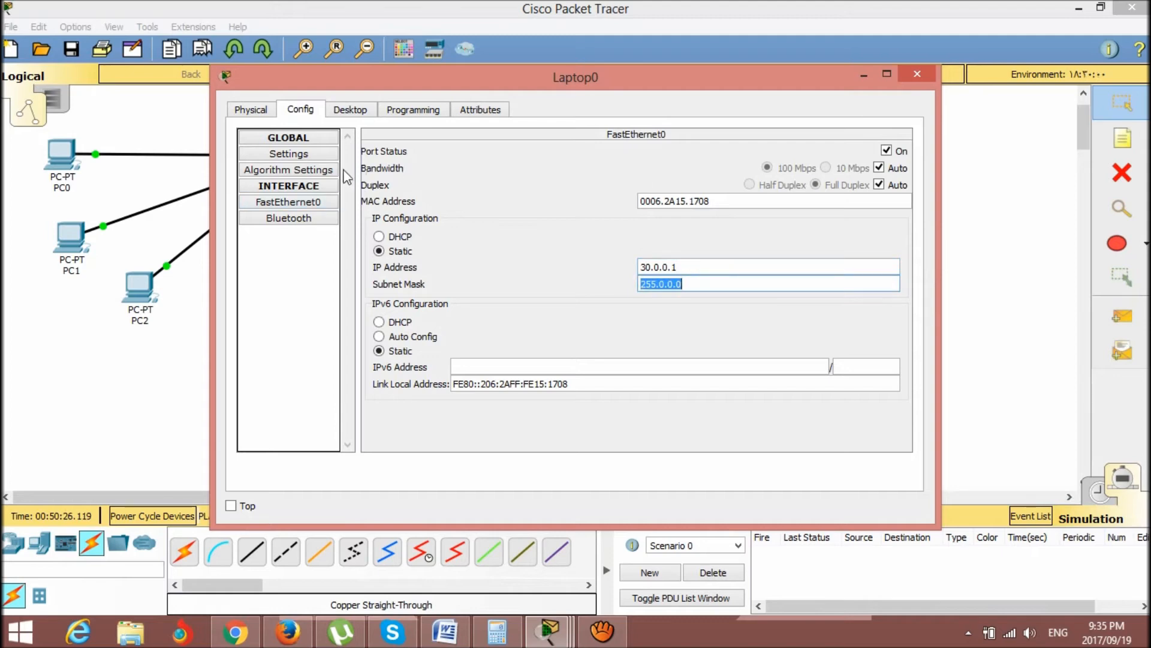
Clear the IPv4 gateway from Laptop0's global settings and close its configuration window
{"action": "left_click", "coordinate": [306, 158]}
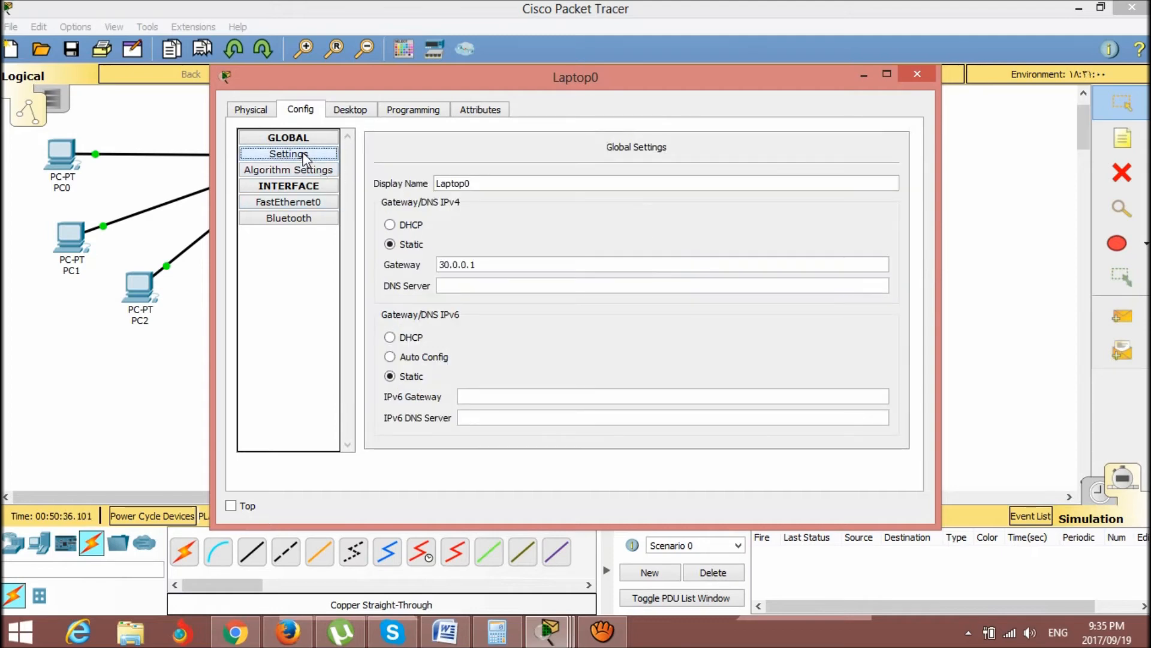
{"action": "left_click", "coordinate": [491, 262]}
{"action": "key", "text": "BackSpace"}
{"action": "key", "text": "BackSpace"}
{"action": "key", "text": "BackSpace"}
{"action": "key", "text": "BackSpace"}
{"action": "key", "text": "BackSpace"}
{"action": "key", "text": "BackSpace"}
{"action": "key", "text": "BackSpace"}
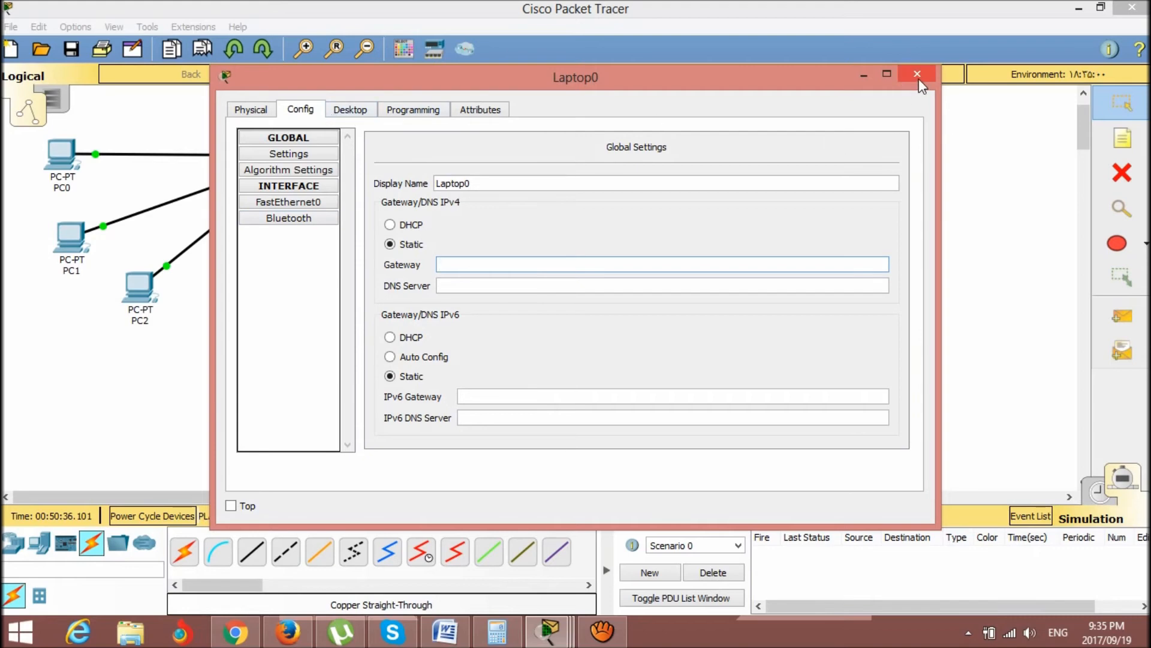
{"action": "left_click", "coordinate": [917, 76]}
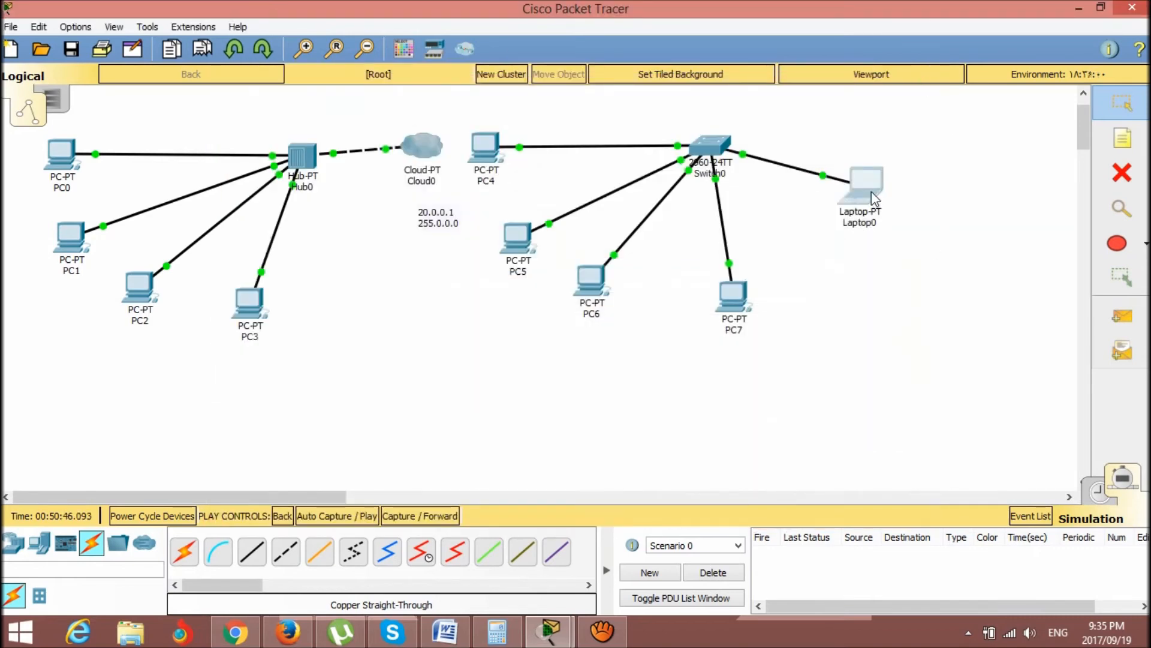
Set PC7's FastEthernet0 IP address to 30.0.0.2 with subnet mask 255.0.0.0, and close its configuration window
{"action": "mouse_move", "coordinate": [872, 192]}
{"action": "left_click", "coordinate": [733, 292]}
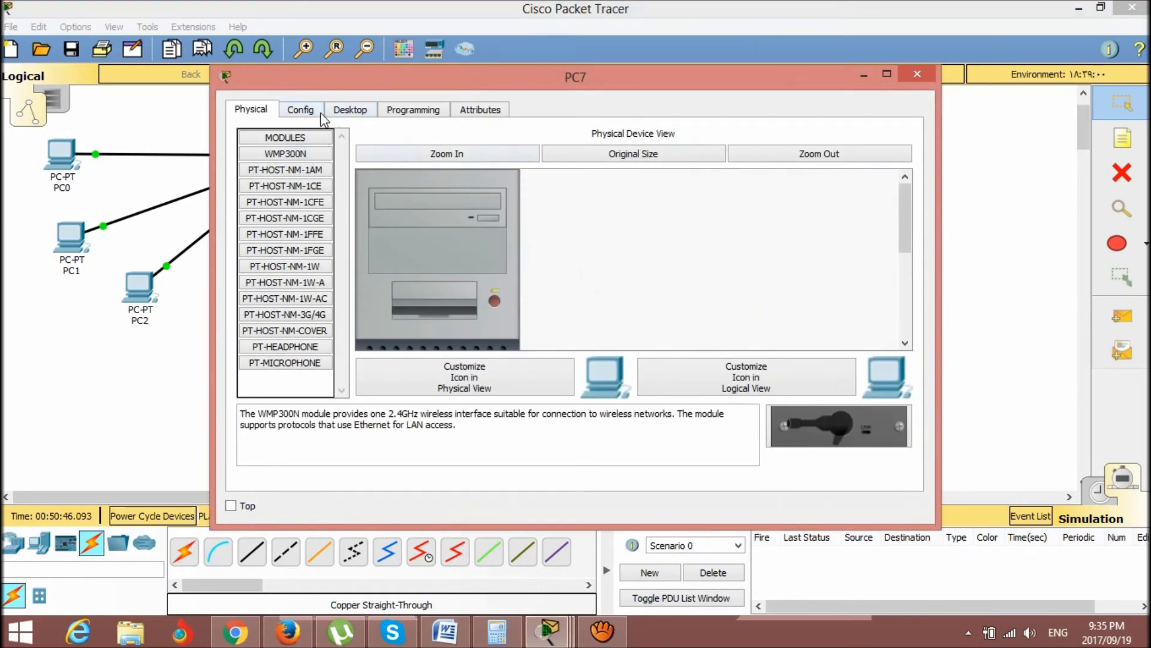
{"action": "left_click", "coordinate": [302, 110]}
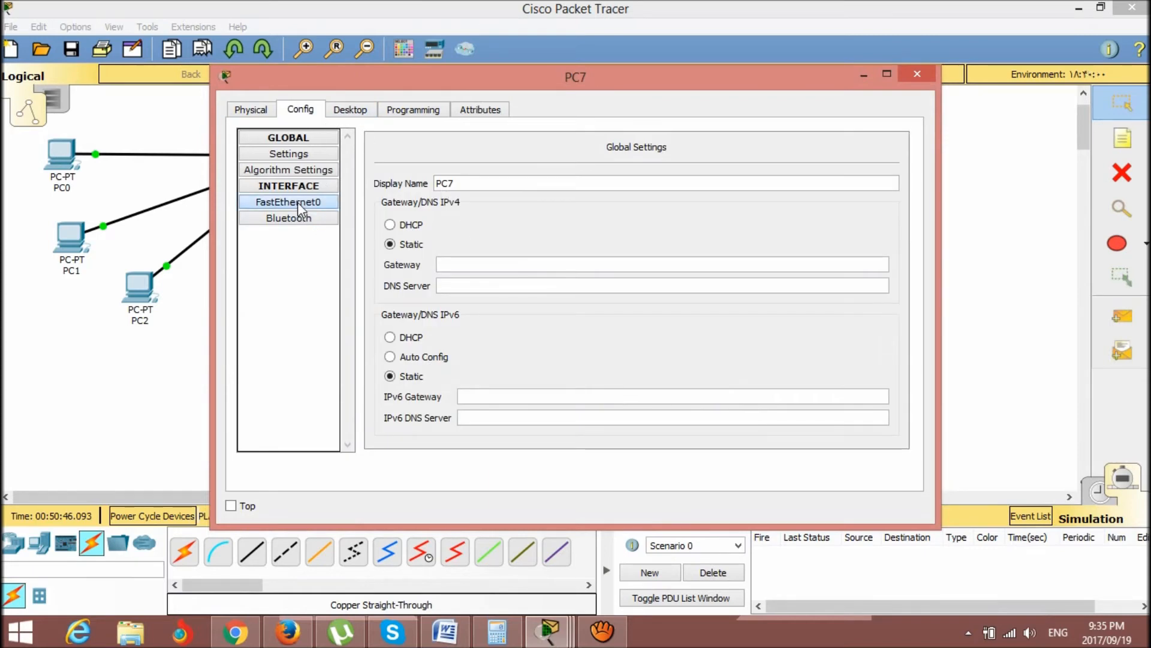
{"action": "left_click", "coordinate": [300, 204]}
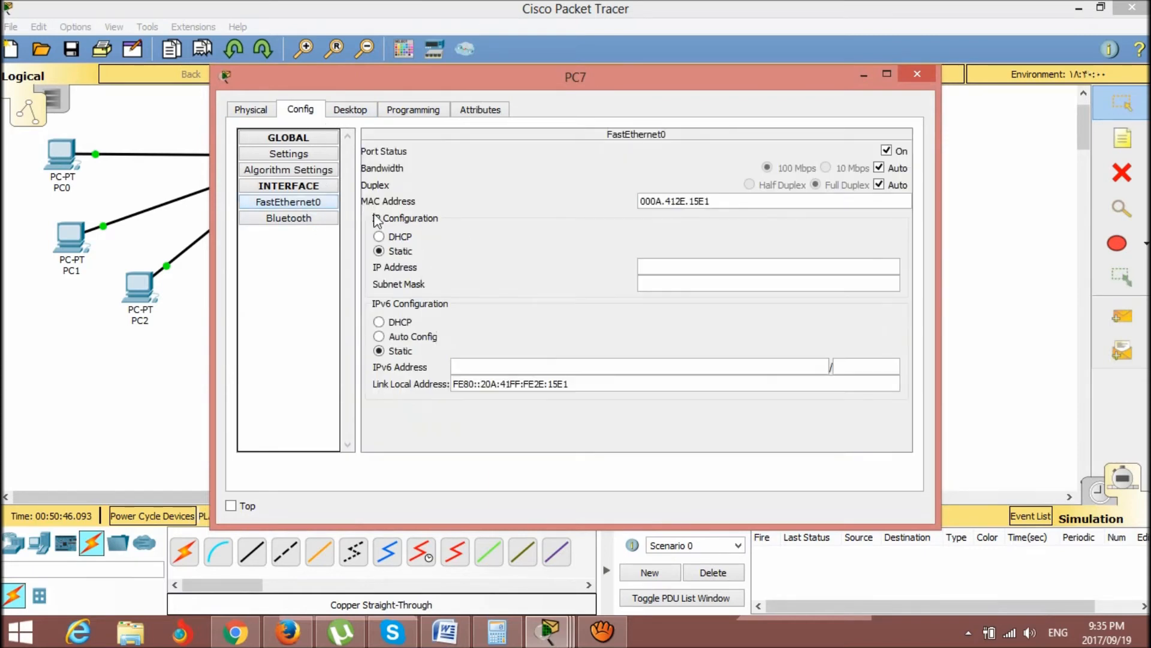
{"action": "left_click", "coordinate": [686, 267]}
{"action": "type", "text": "30.0.0.2"}
{"action": "key", "text": "Tab"}
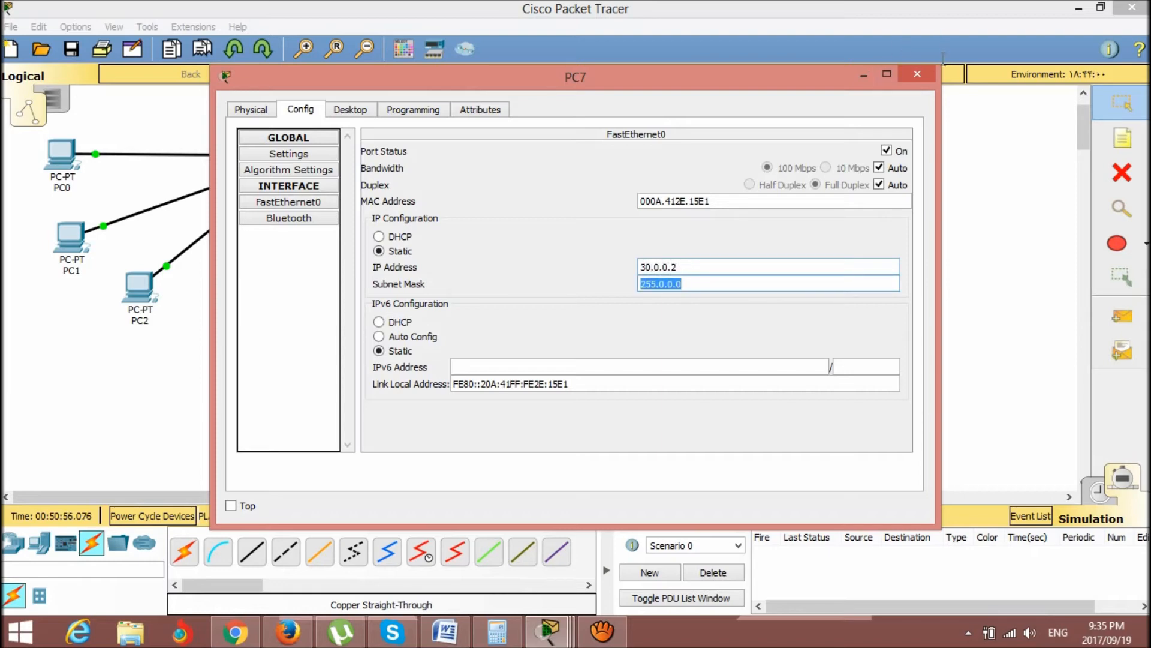
{"action": "left_click", "coordinate": [929, 70]}
Open PC6's FastEthernet0 interface configuration and begin editing its static IP address
{"action": "left_click", "coordinate": [591, 280]}
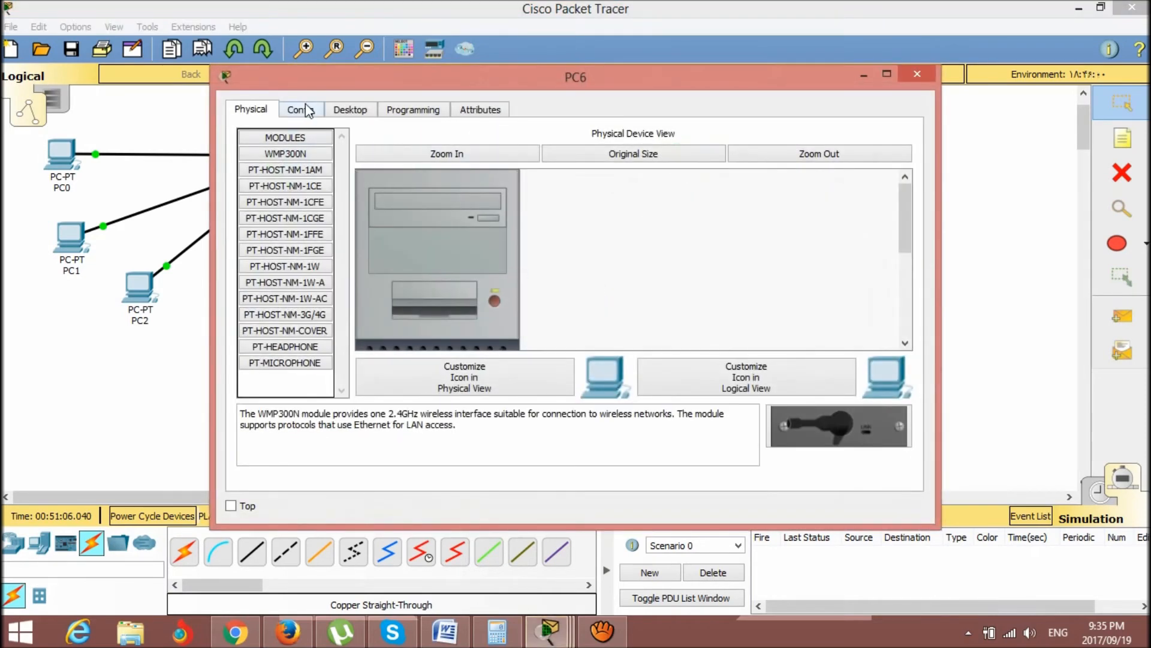
{"action": "left_click", "coordinate": [308, 111]}
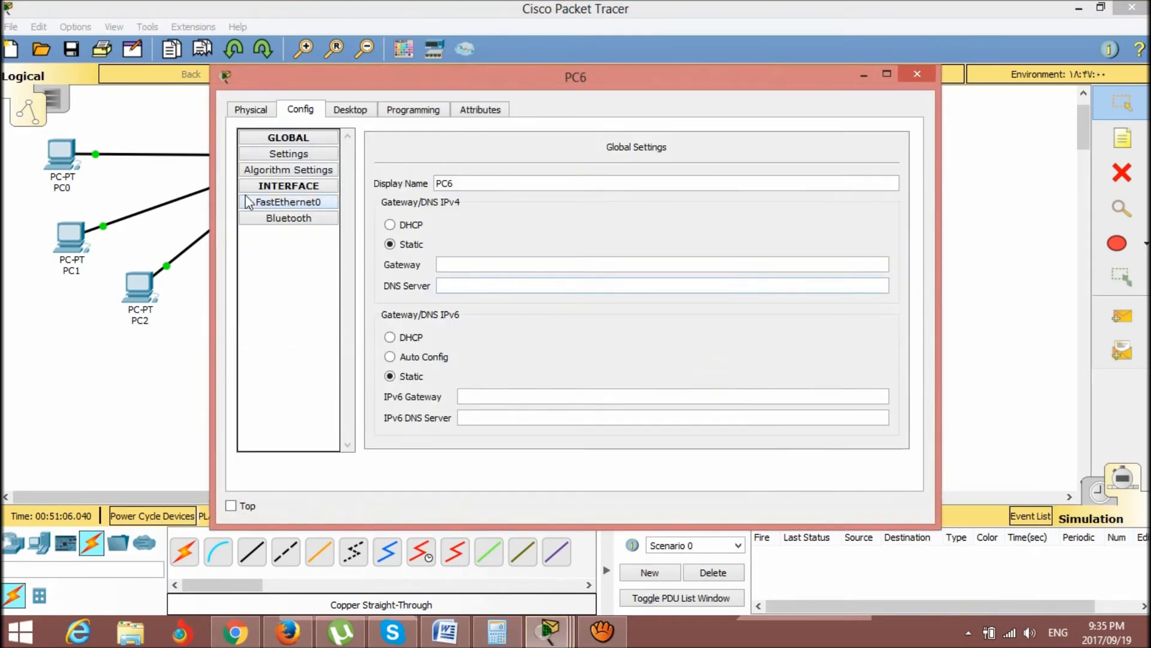
{"action": "left_click", "coordinate": [262, 205]}
{"action": "left_click", "coordinate": [704, 270]}
{"action": "type", "text": "30.0."}
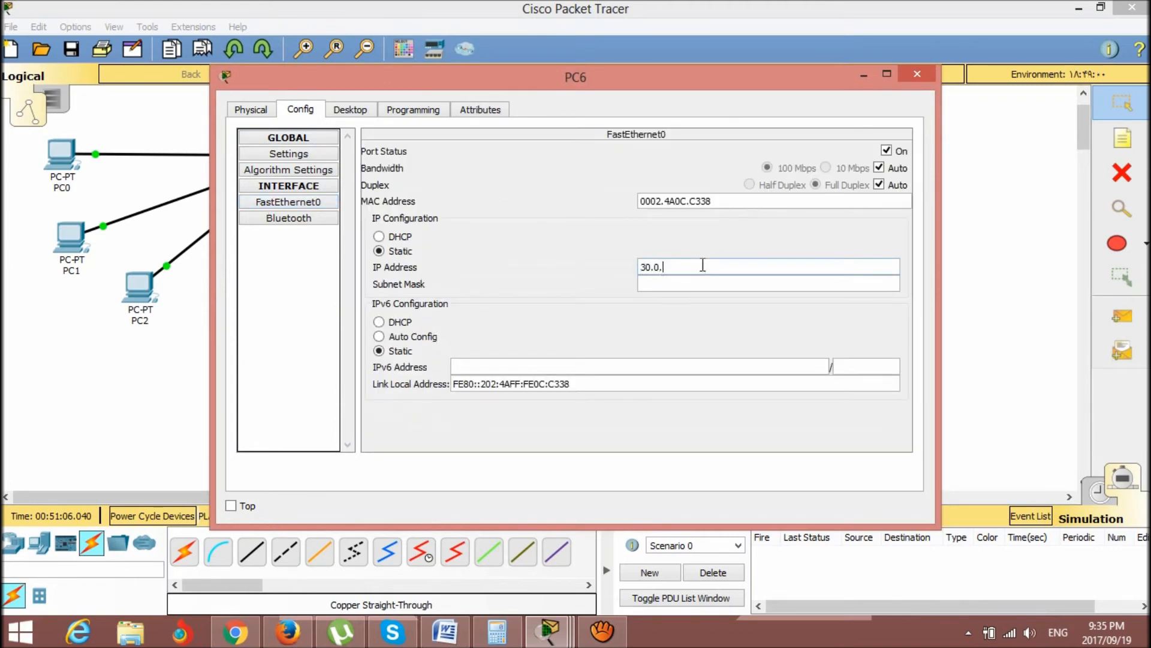
{"action": "type", "text": ".0."}
{"action": "type", "text": "1"}
{"action": "key", "text": "Return"}
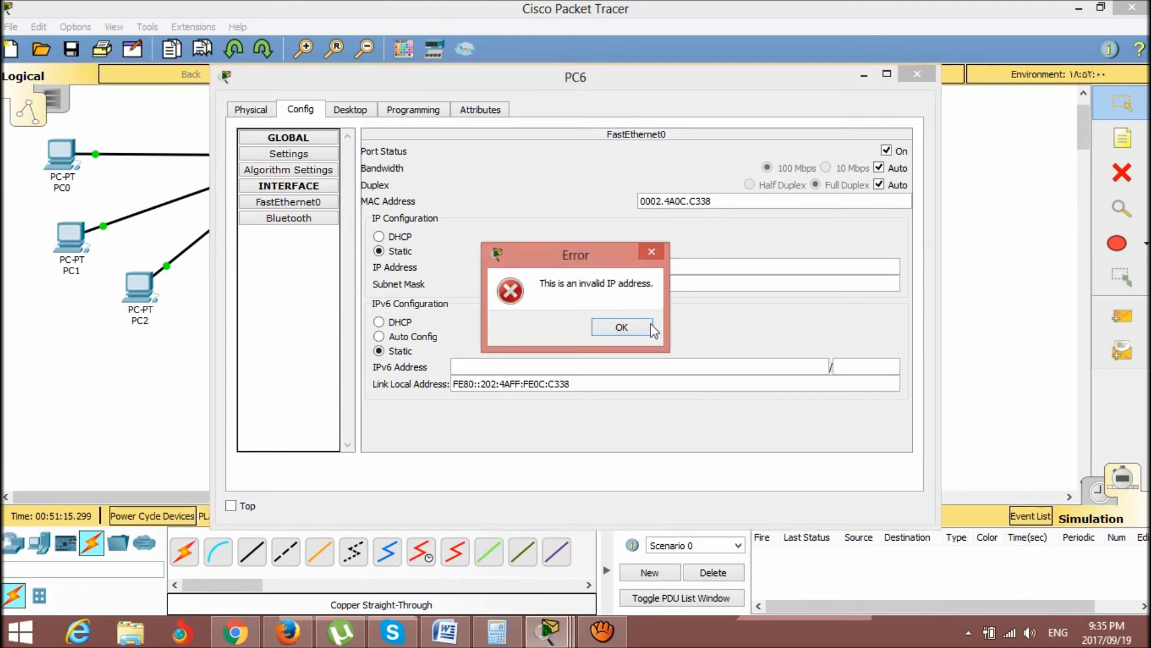
{"action": "left_click", "coordinate": [622, 326]}
Set PC6's FastEthernet0 IP address to 30.0.0.3 with subnet mask 255.0.0.0, and close its configuration window
{"action": "type", "text": "30.0.0.3"}
{"action": "key", "text": "Tab"}
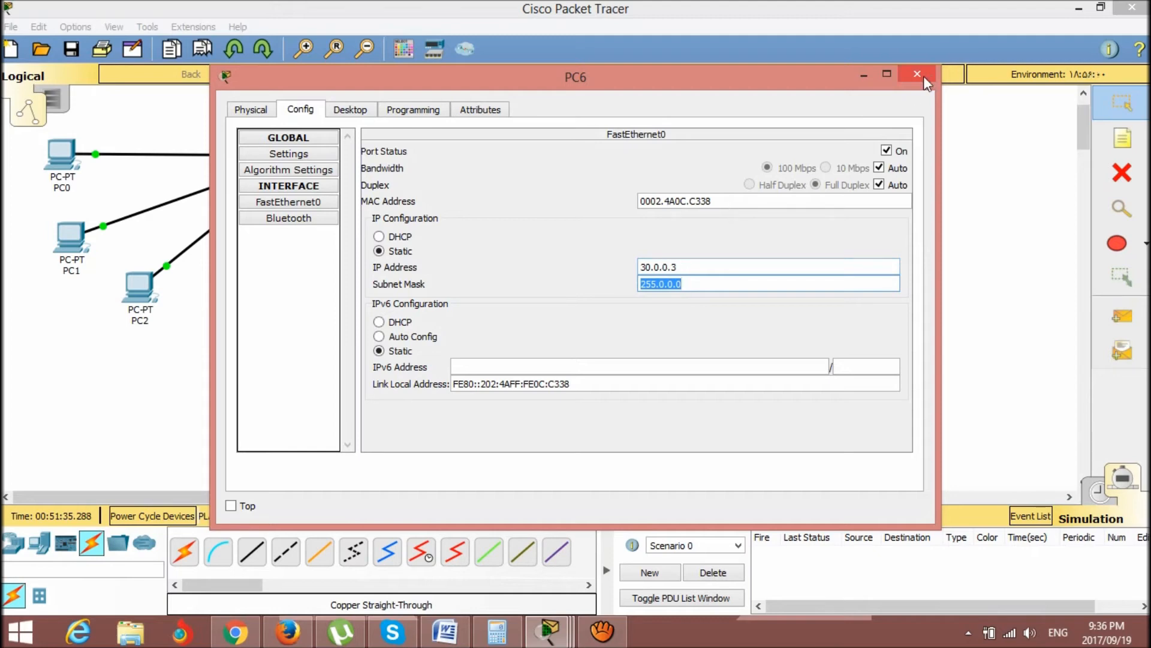
{"action": "left_click", "coordinate": [917, 74]}
Set PC5's FastEthernet0 IP address to 30.0.0.4 with subnet mask 255.0.0.0, and close its configuration window
{"action": "left_click", "coordinate": [516, 232]}
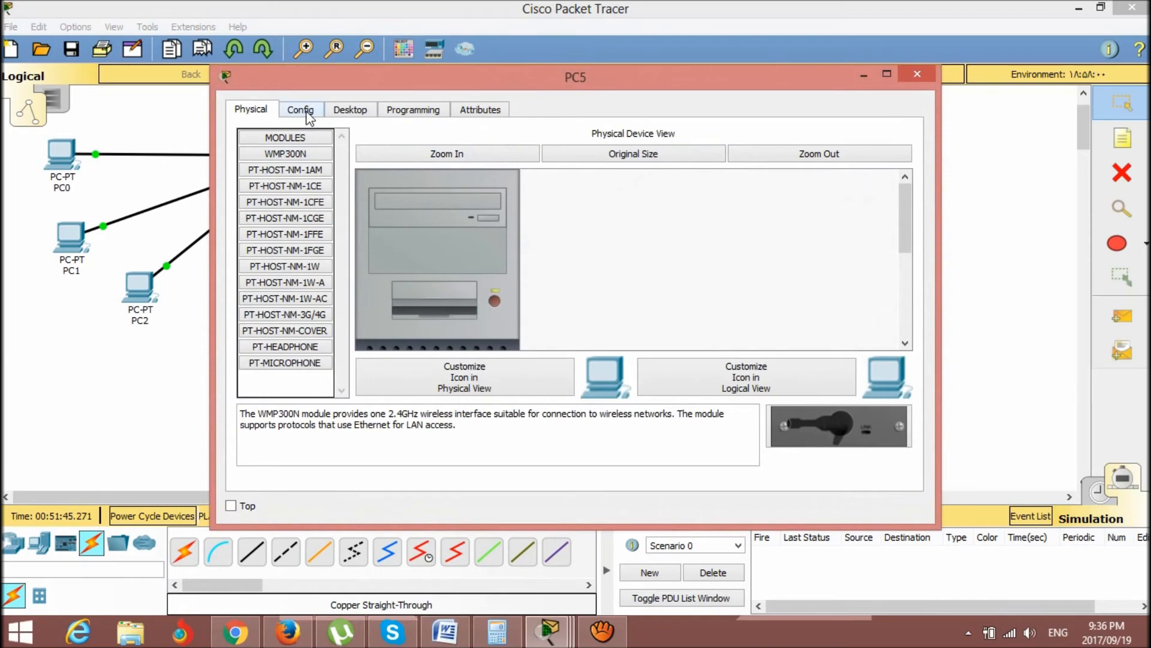
{"action": "left_click", "coordinate": [307, 112]}
{"action": "left_click", "coordinate": [321, 202]}
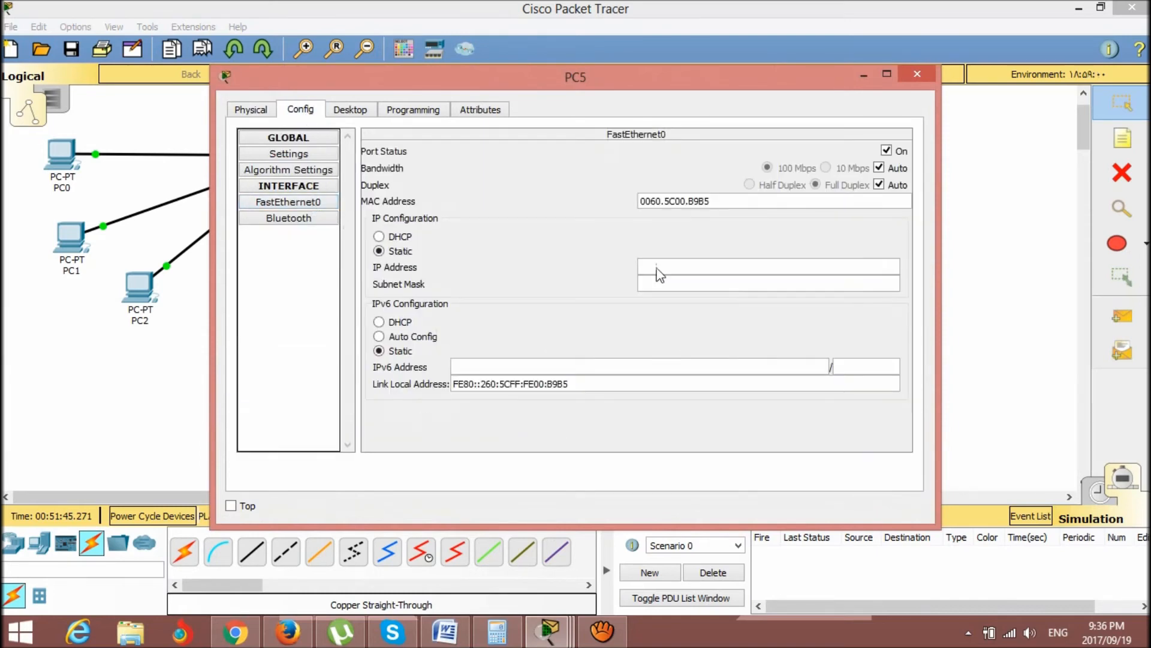
{"action": "left_click", "coordinate": [671, 267]}
{"action": "type", "text": "30.0.0.4"}
{"action": "key", "text": "Tab"}
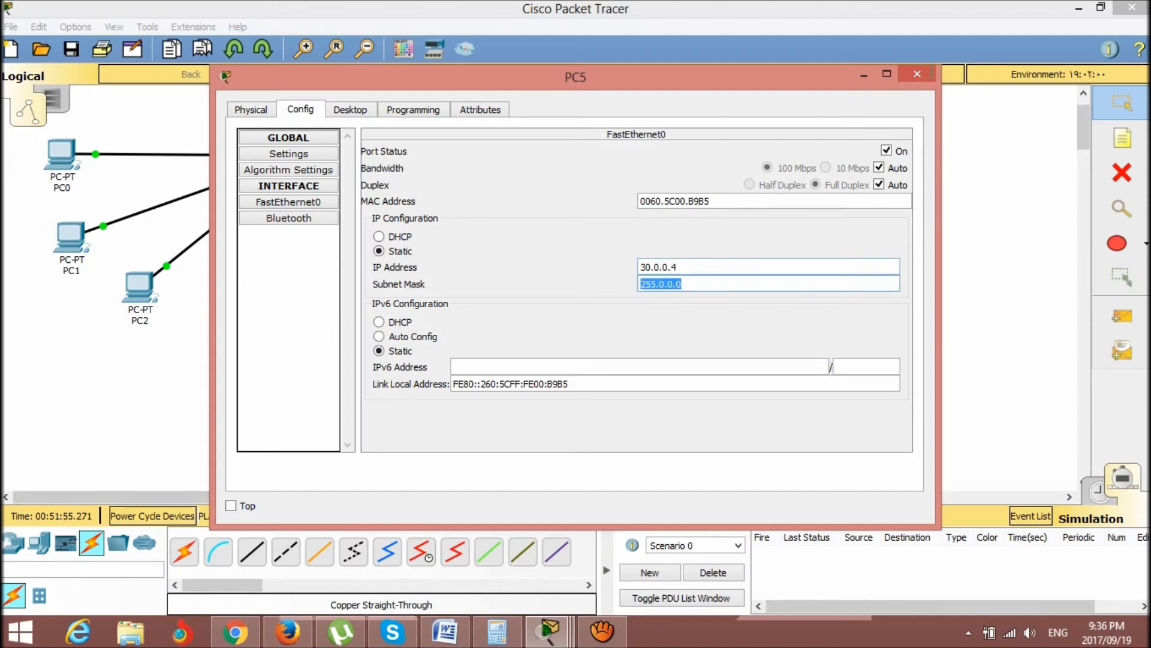
{"action": "left_click", "coordinate": [917, 74]}
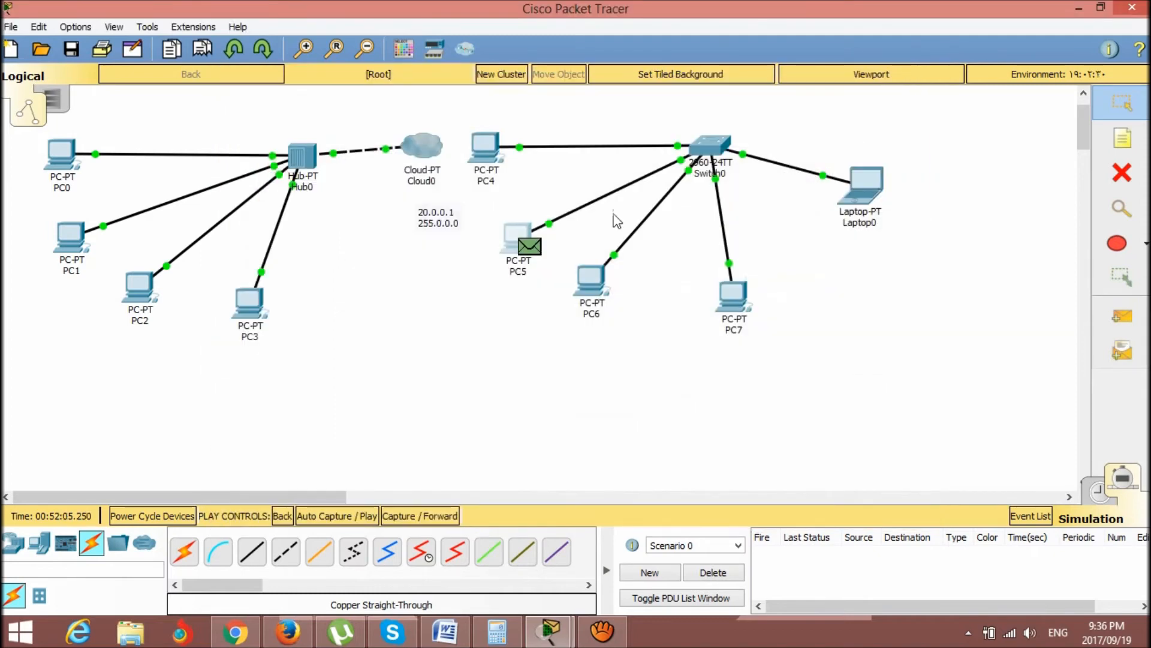
Set PC4's FastEthernet0 IP address to 30.0.0.5 with subnet mask 255.0.0.0, and close its configuration window
{"action": "left_click", "coordinate": [485, 143]}
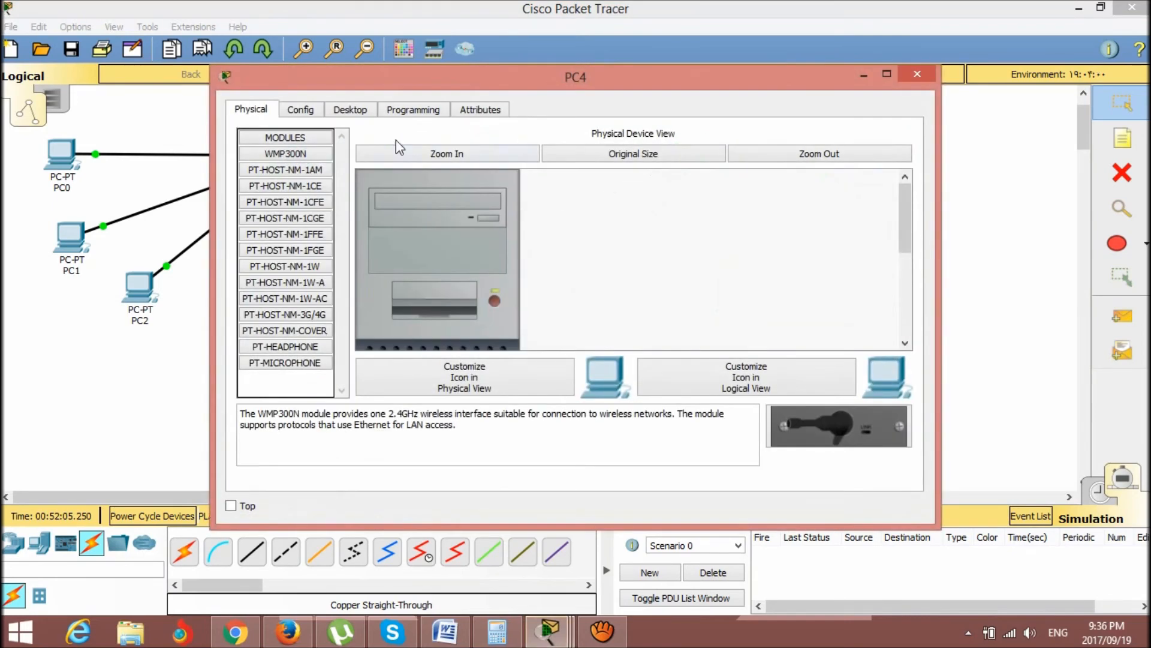
{"action": "left_click", "coordinate": [300, 109]}
{"action": "left_click", "coordinate": [288, 201]}
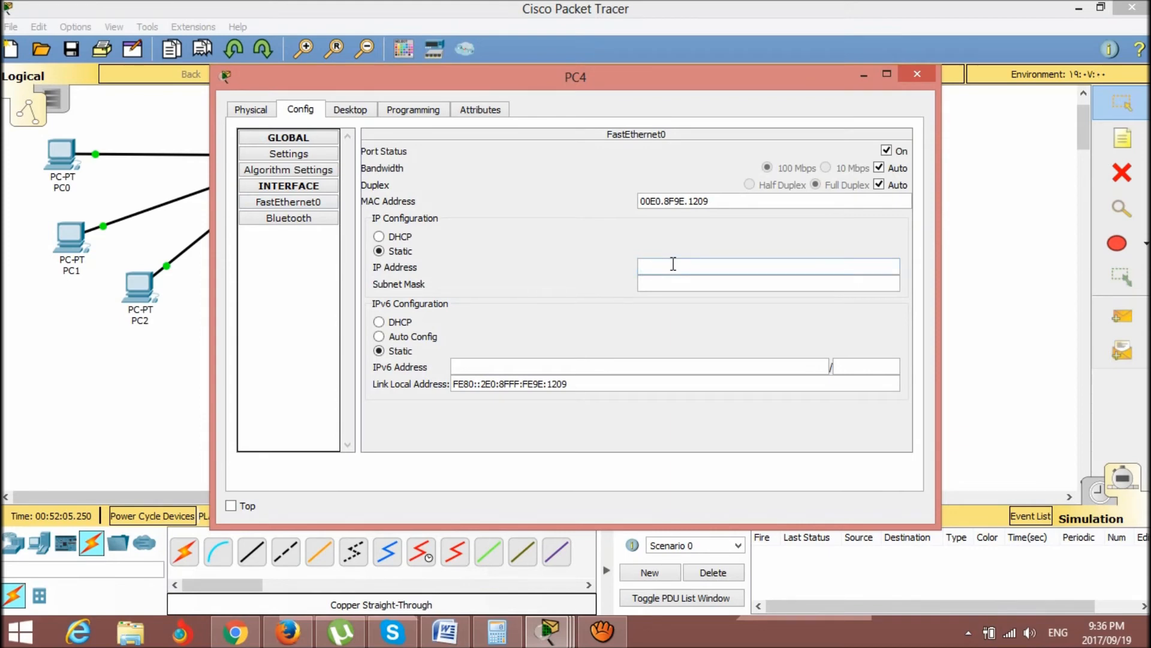
{"action": "type", "text": "30."}
{"action": "type", "text": "0.0."}
{"action": "type", "text": "3"}
{"action": "key", "text": "Tab"}
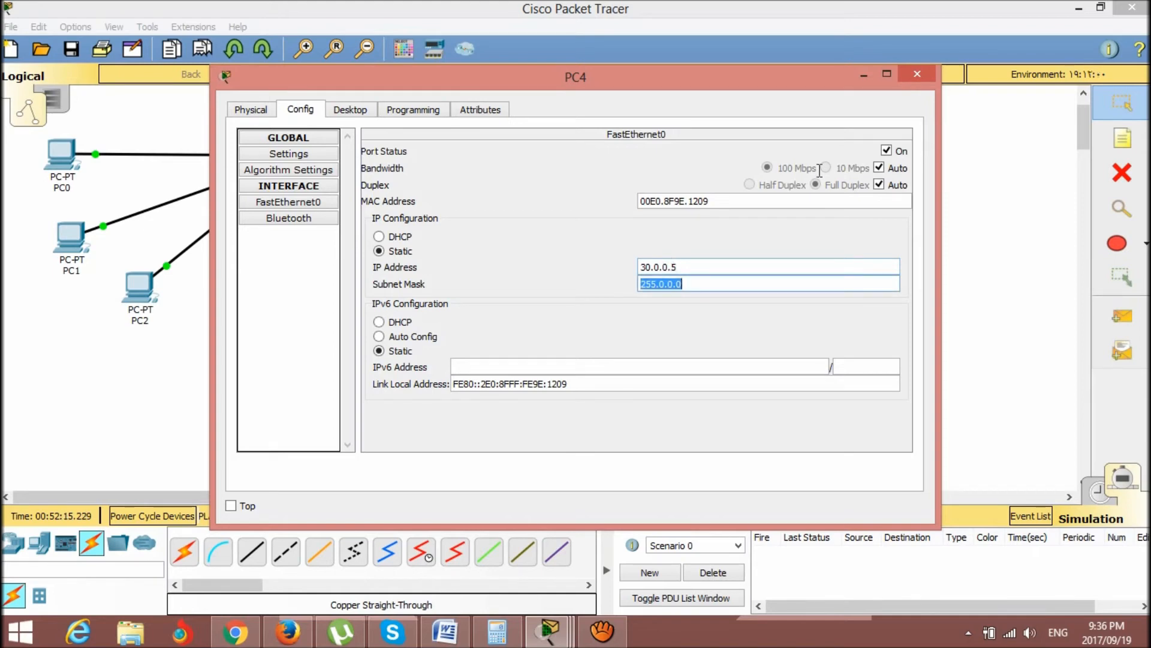
{"action": "left_click", "coordinate": [926, 73]}
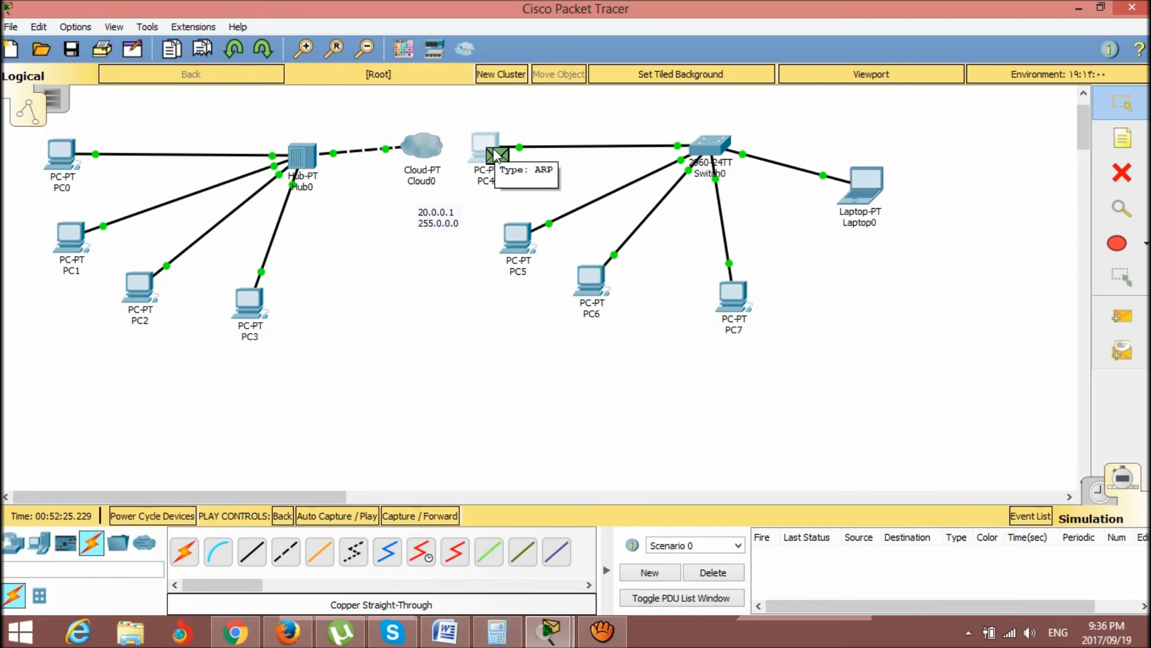
Add a simple PDU from Laptop0 to PC5 and run it in Realtime mode
{"action": "mouse_move", "coordinate": [489, 142]}
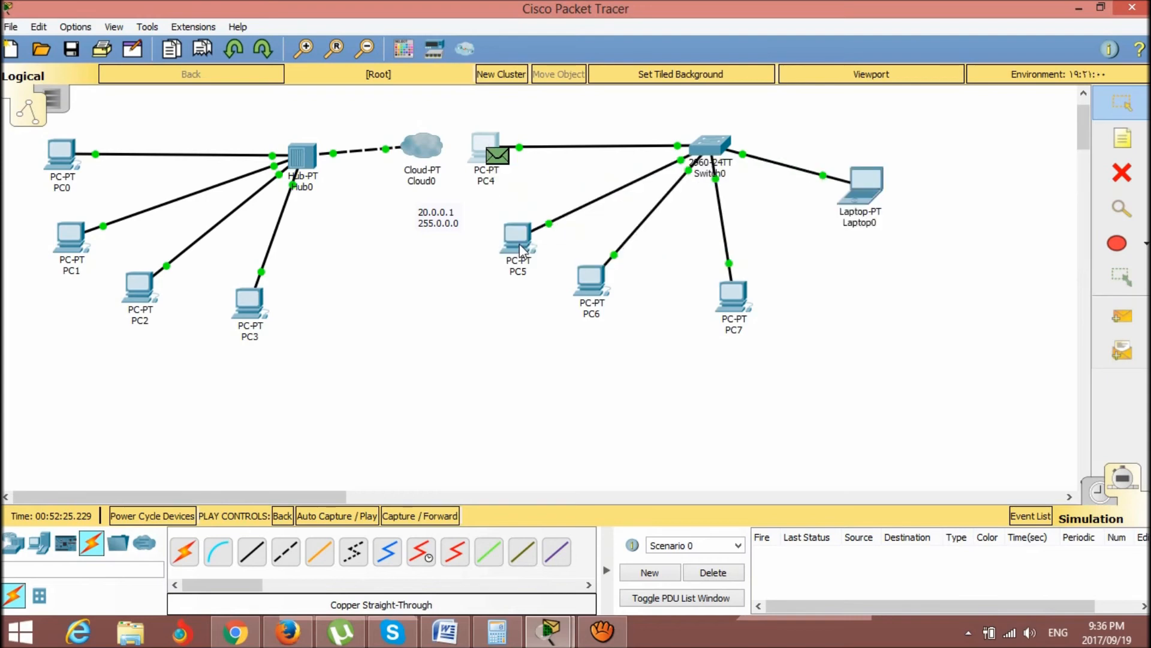
{"action": "mouse_move", "coordinate": [520, 245]}
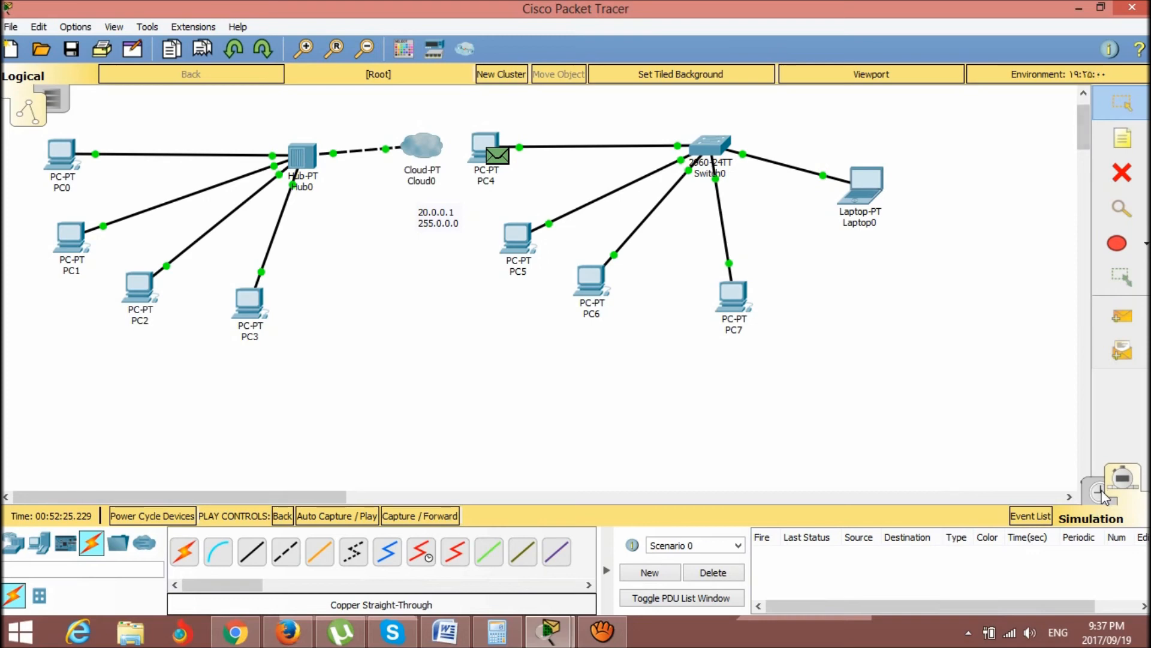
{"action": "left_click", "coordinate": [1123, 322]}
{"action": "left_click", "coordinate": [855, 177]}
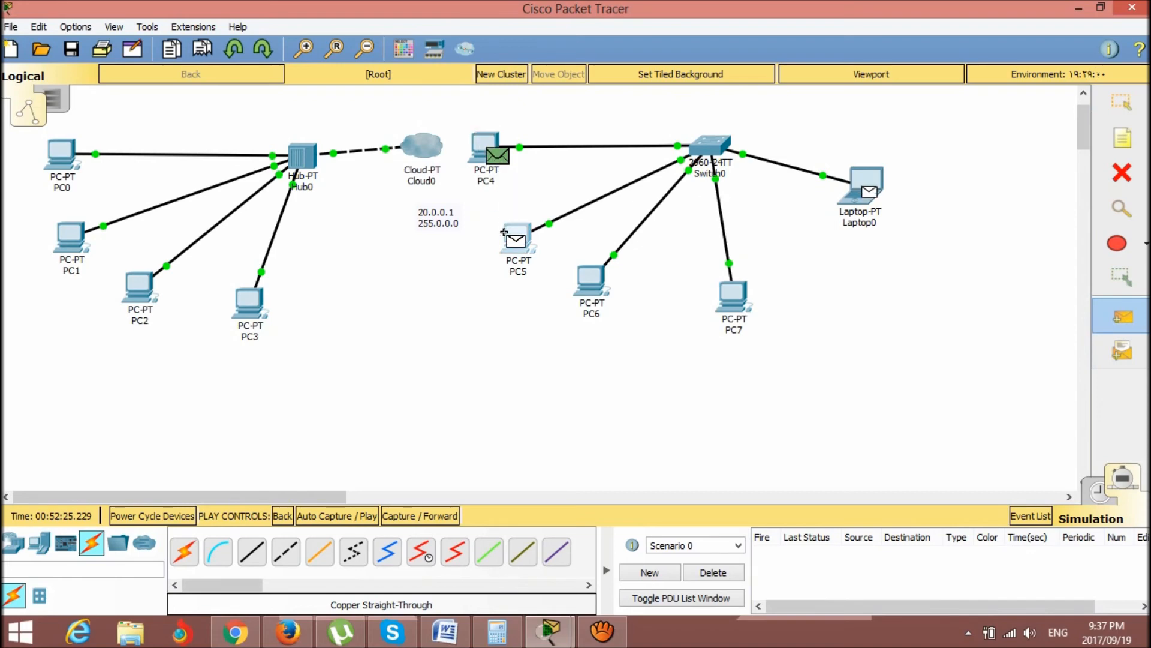
{"action": "left_click", "coordinate": [504, 232]}
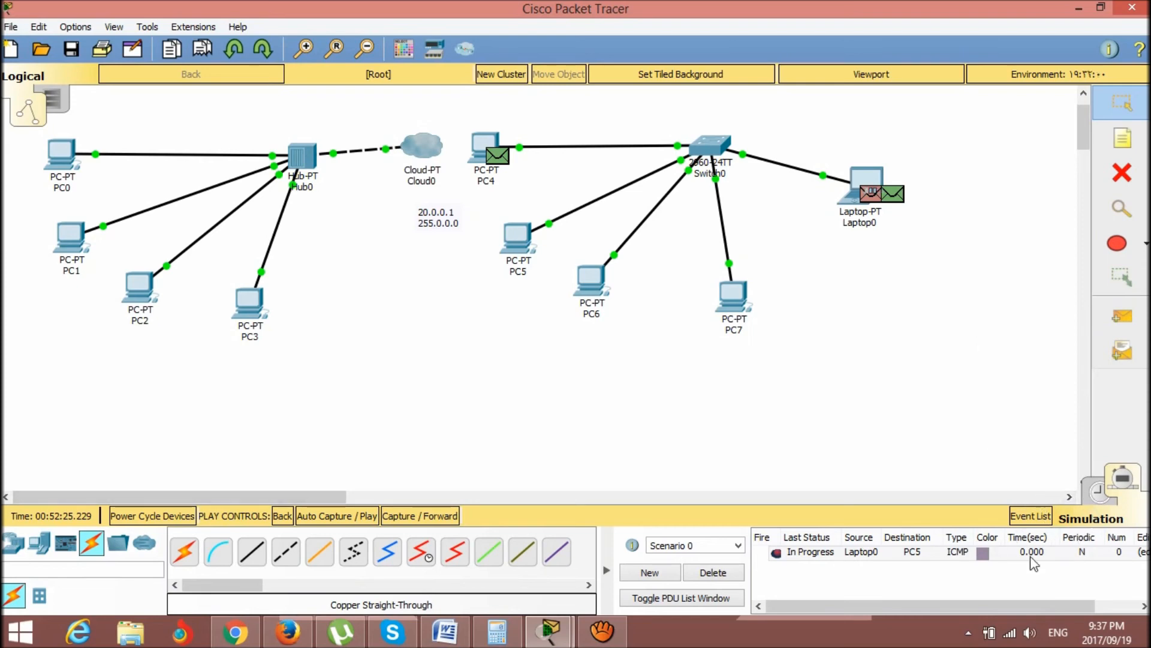
{"action": "left_click", "coordinate": [1097, 493]}
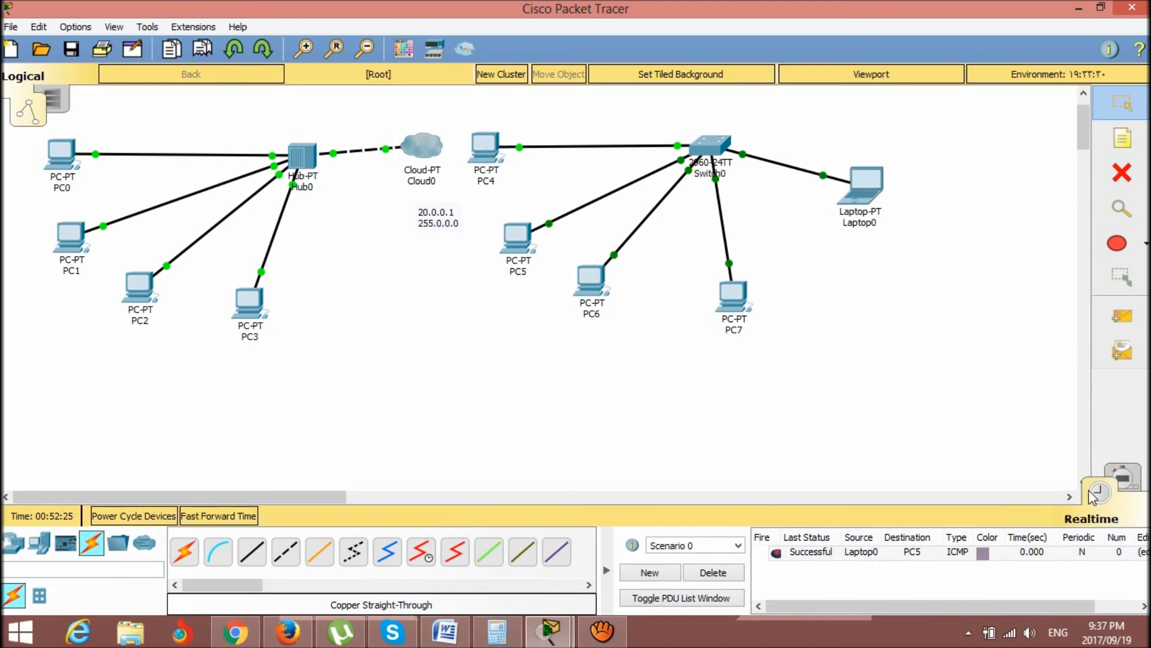
Return to Simulation mode and auto-play the Laptop0-to-PC5 ICMP packet, checking its source and type at Switch0
{"action": "left_click", "coordinate": [1127, 479]}
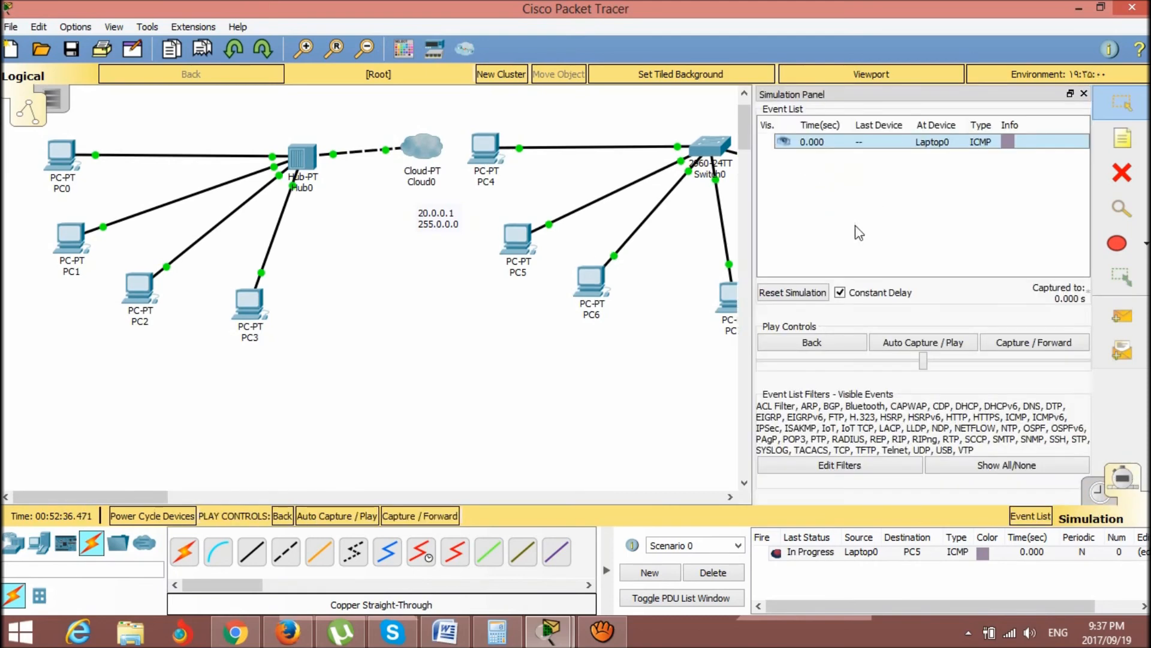
{"action": "left_click", "coordinate": [730, 497]}
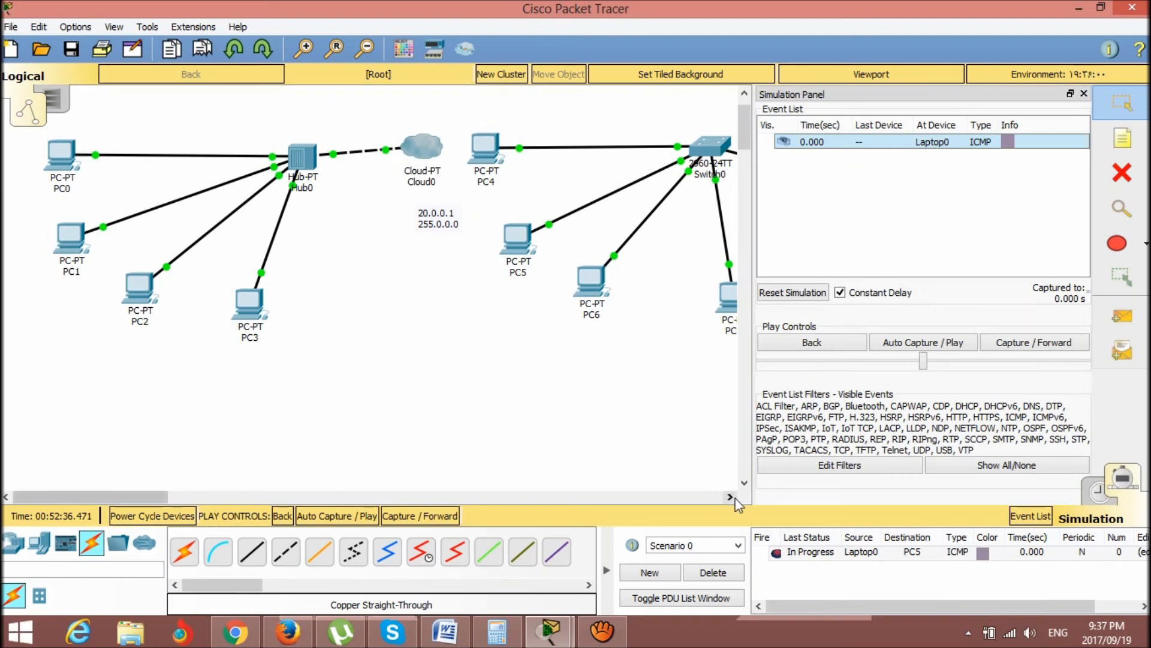
{"action": "left_click", "coordinate": [730, 497]}
{"action": "left_click", "coordinate": [730, 497]}
{"action": "left_click", "coordinate": [731, 497]}
{"action": "left_click", "coordinate": [730, 497]}
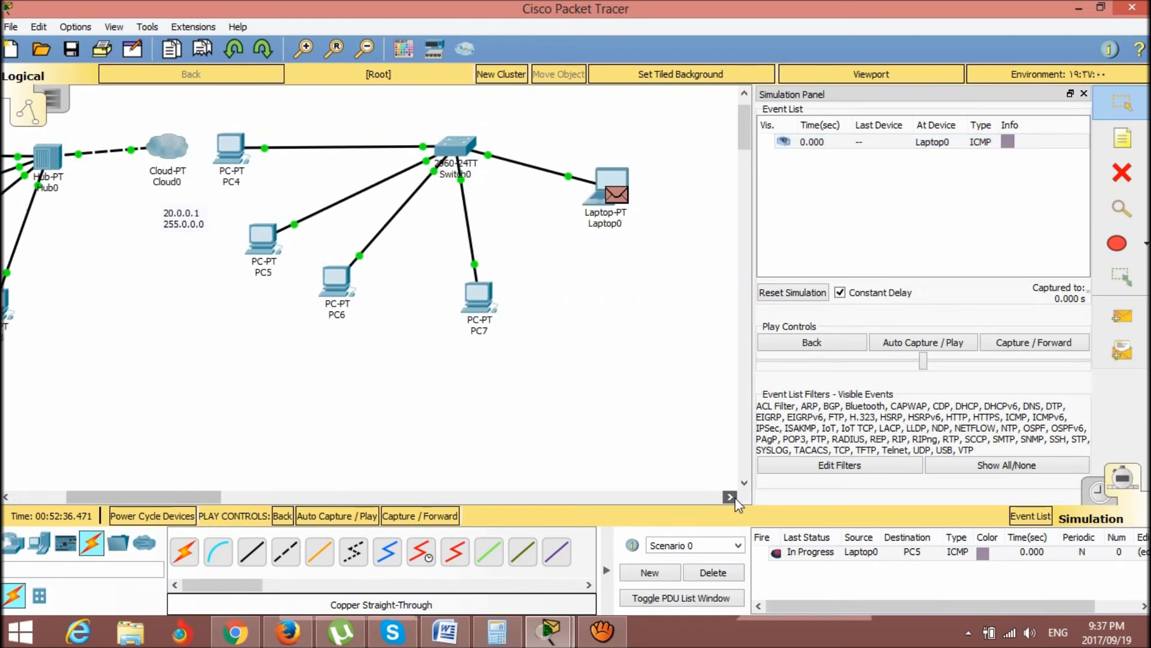
{"action": "left_click", "coordinate": [946, 343]}
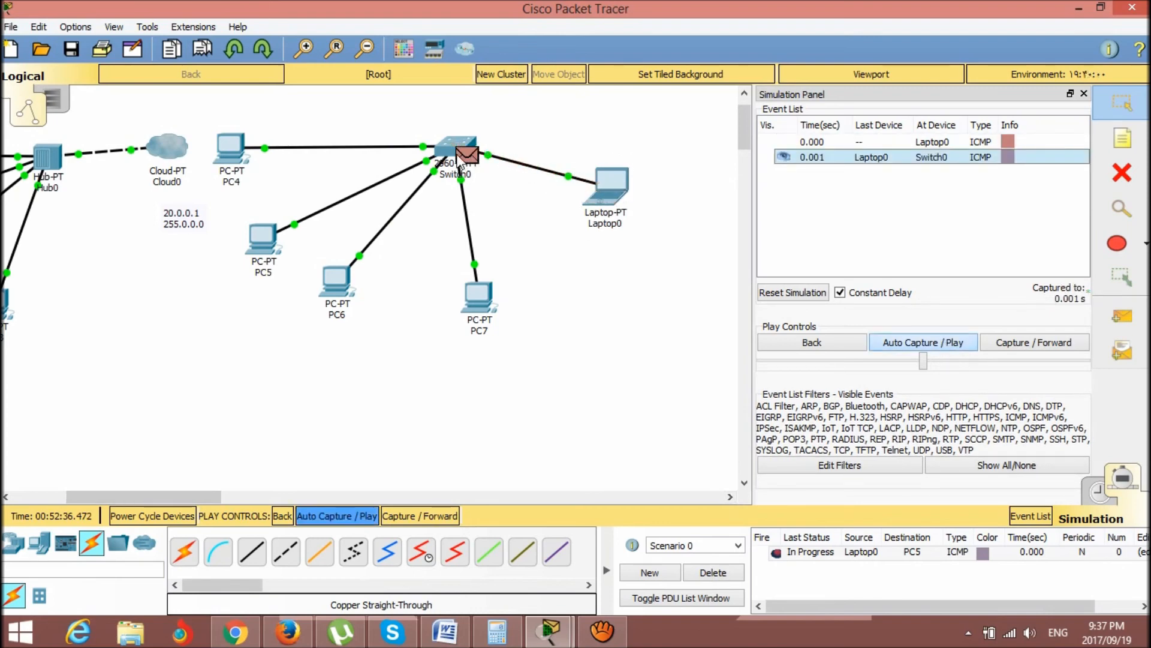
{"action": "mouse_move", "coordinate": [462, 165]}
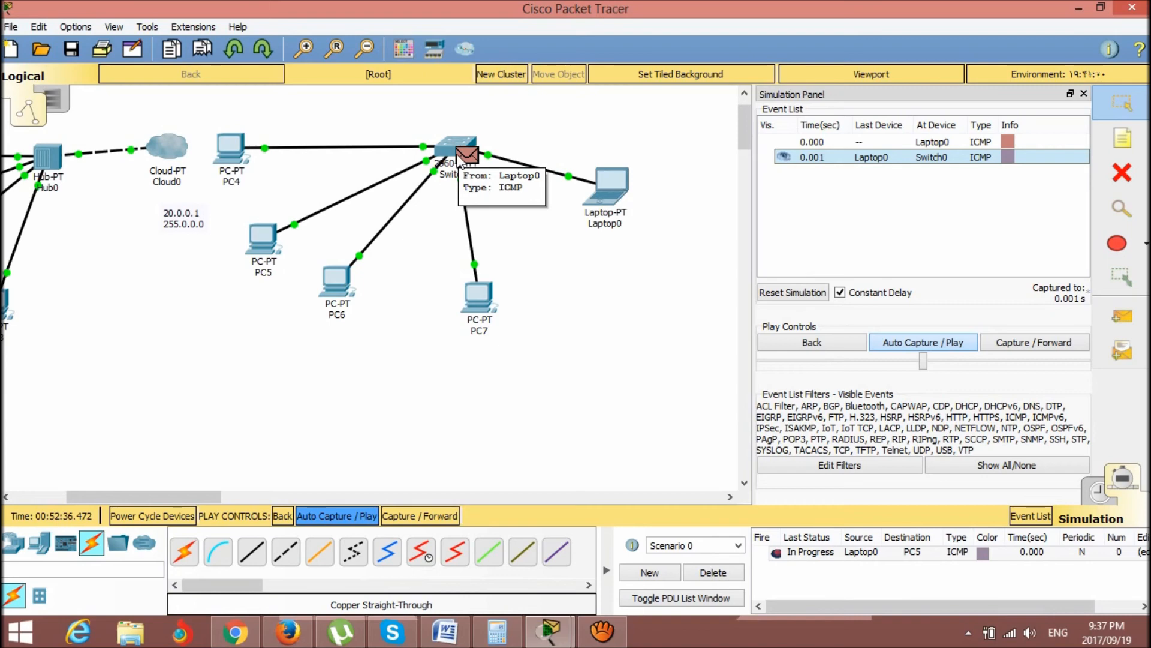